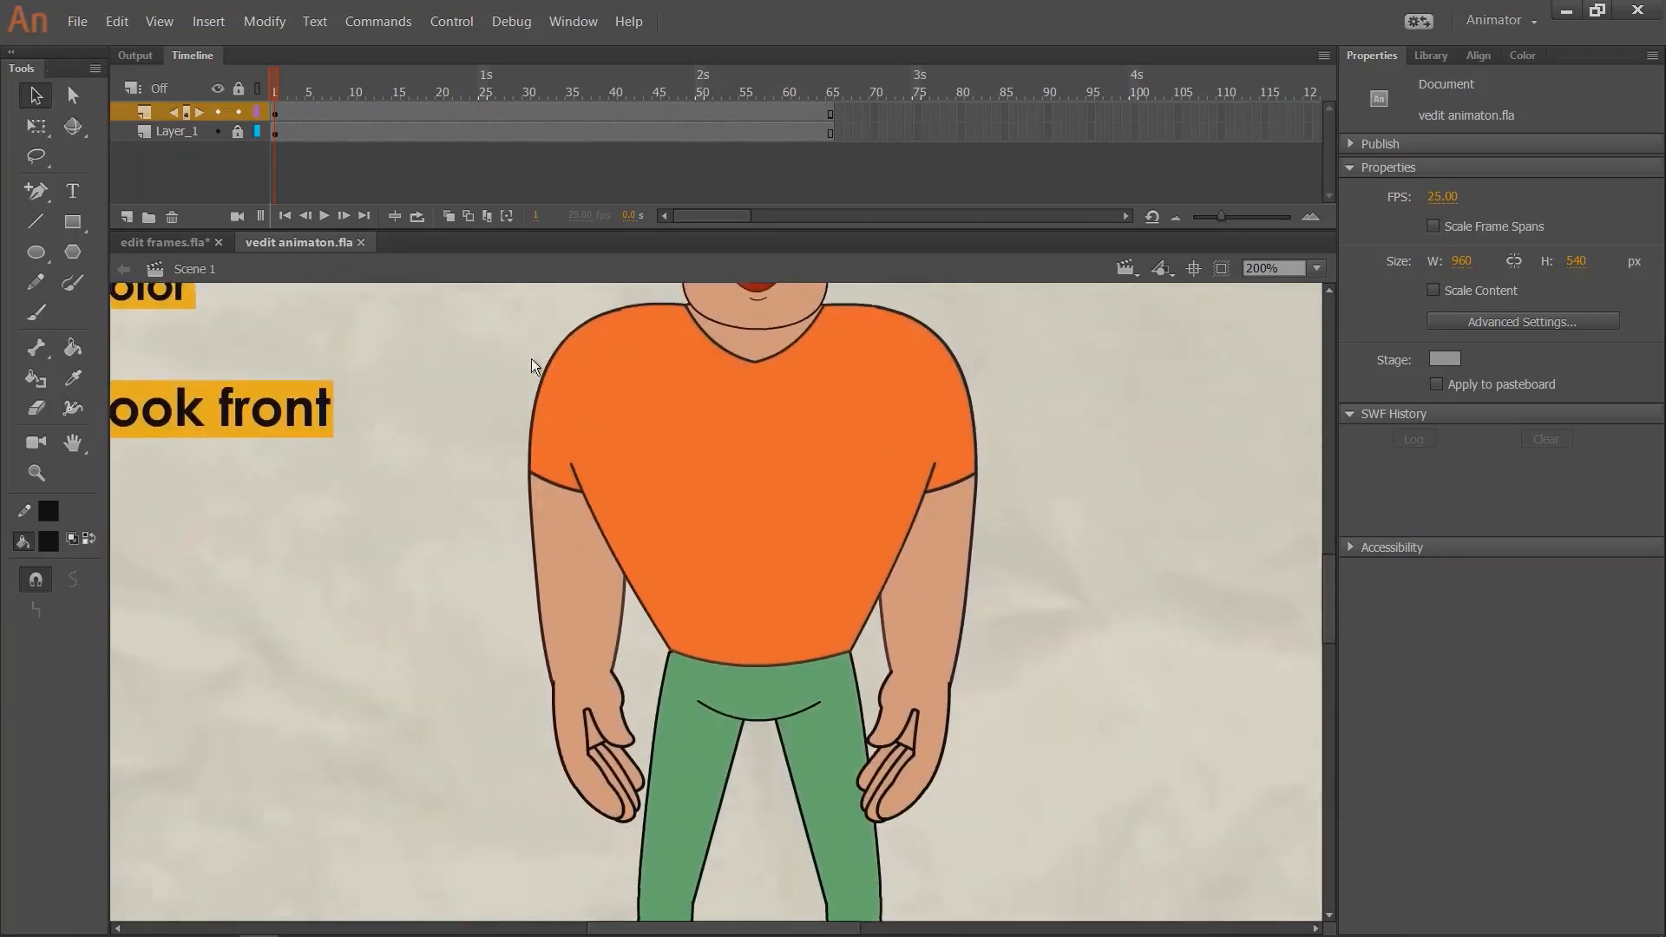
Play the character's animation on the main timeline and return to the first frame.
drag(516, 604, 571, 638)
key(ctrl+minus)
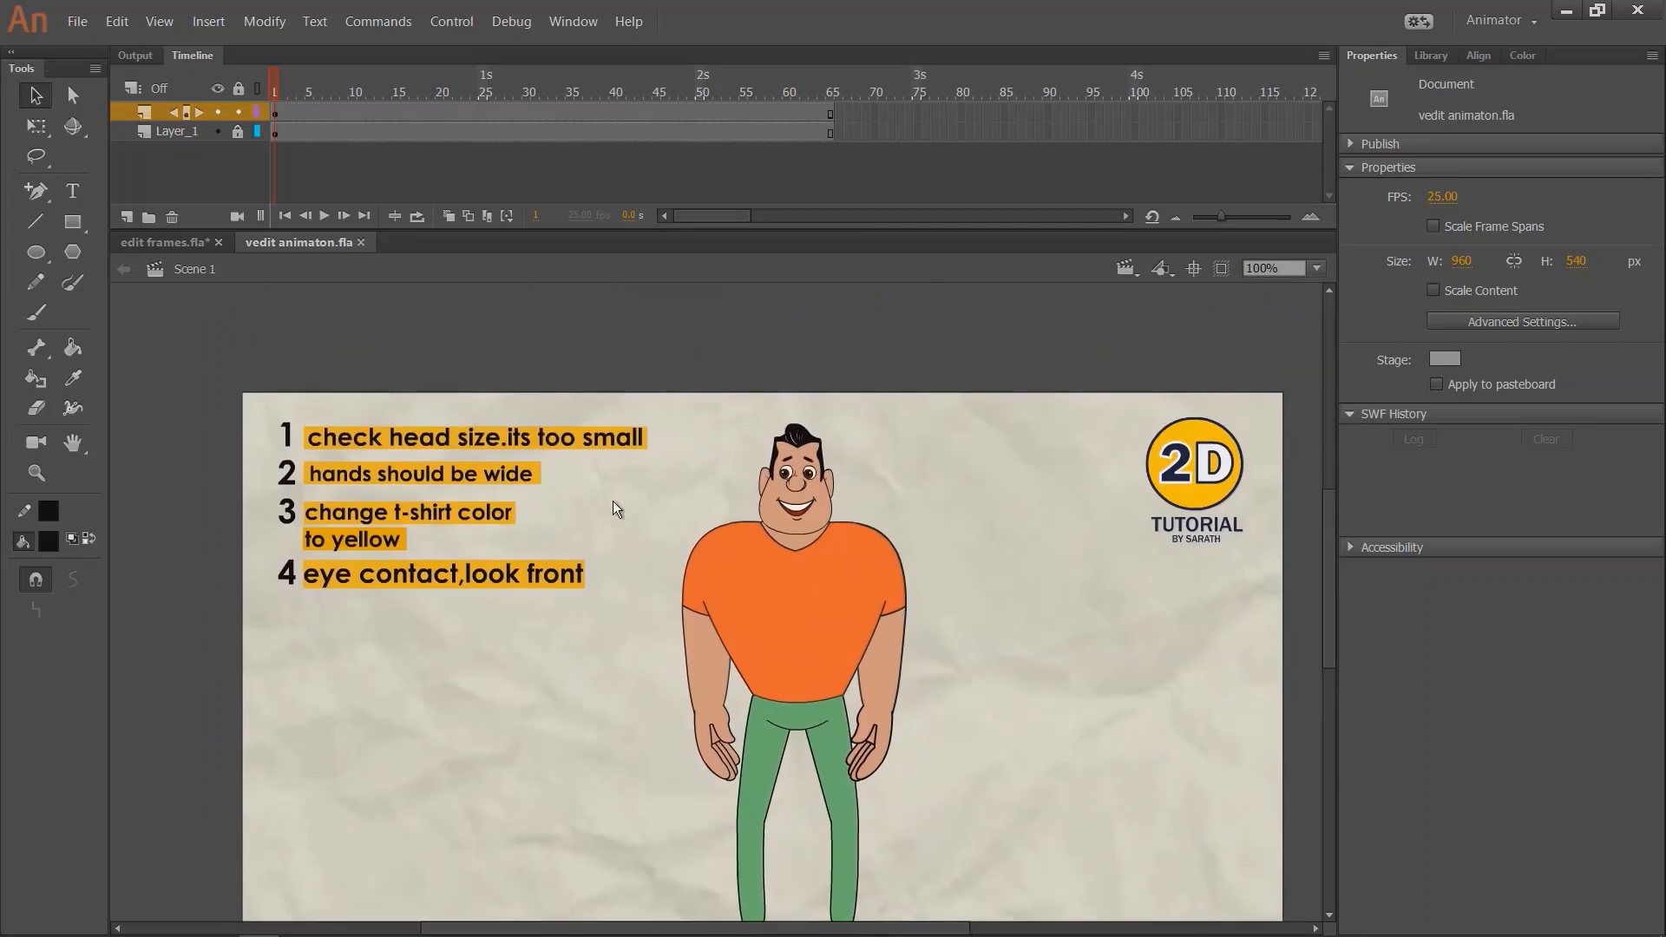
drag(301, 92, 681, 144)
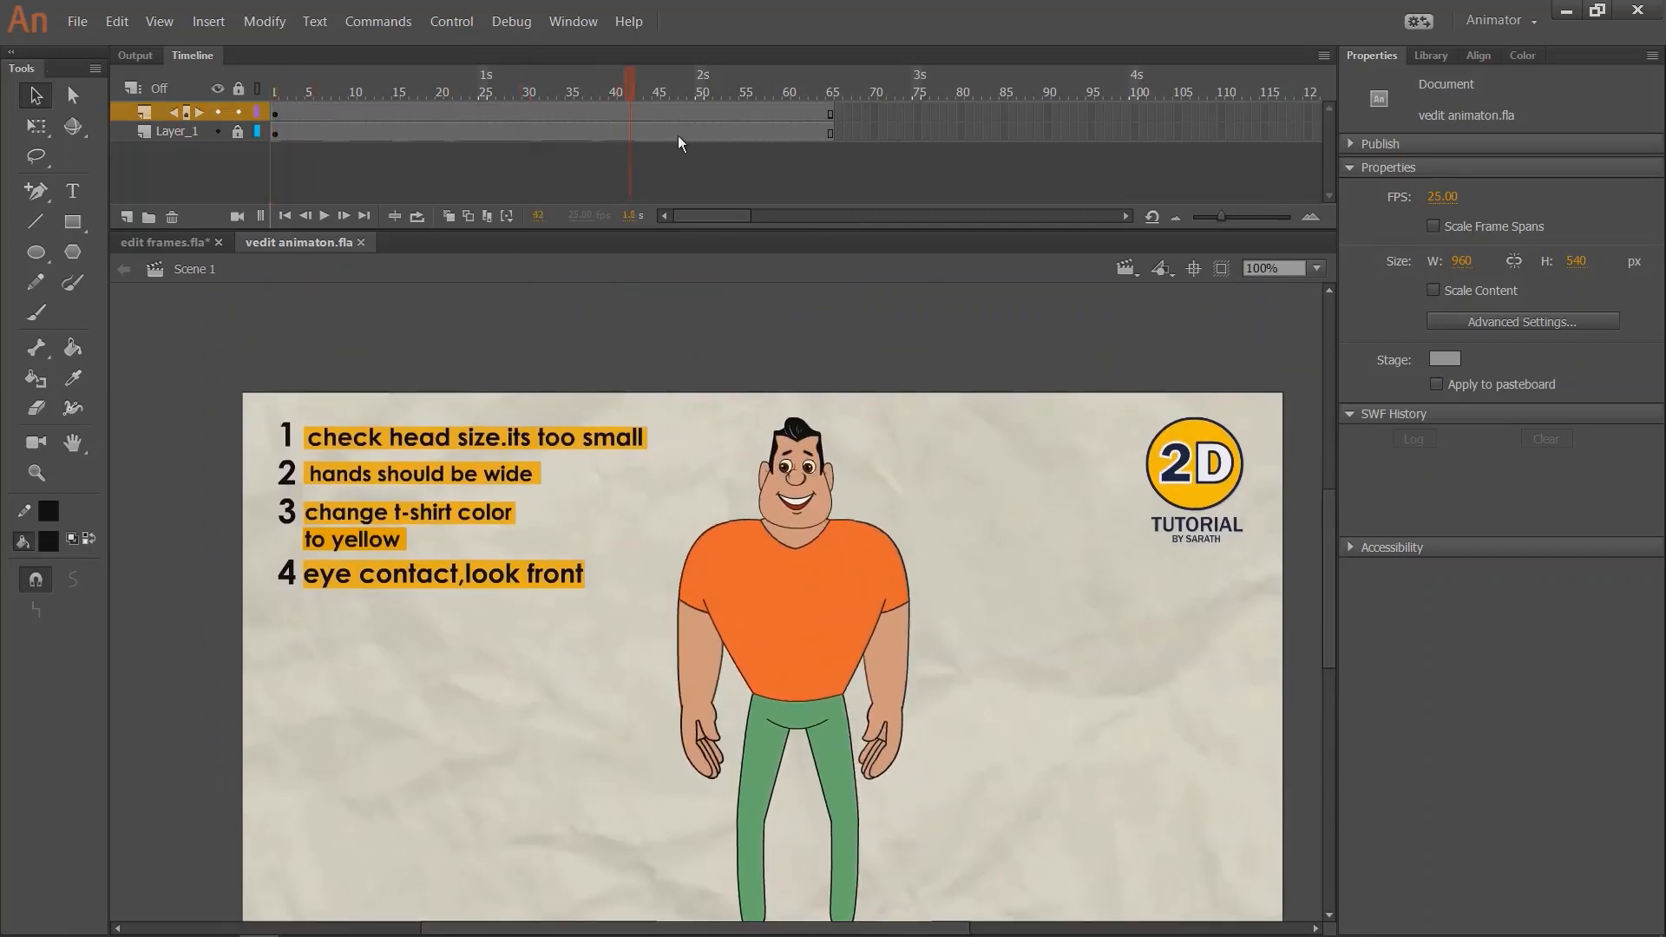
key(Return)
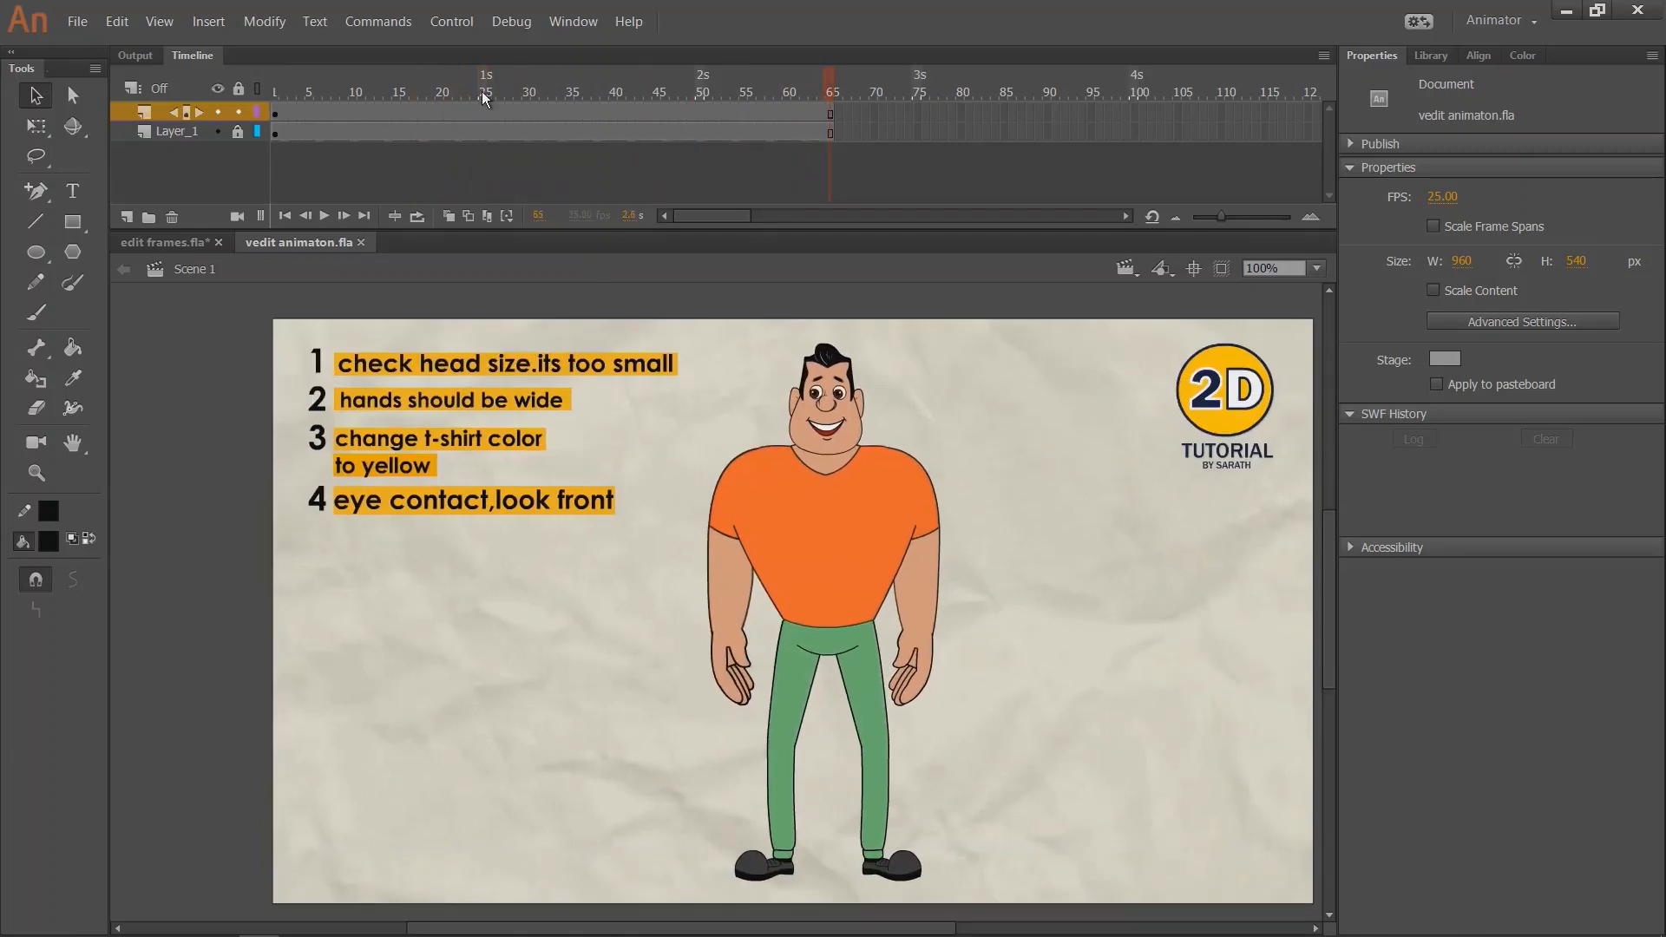
click(326, 87)
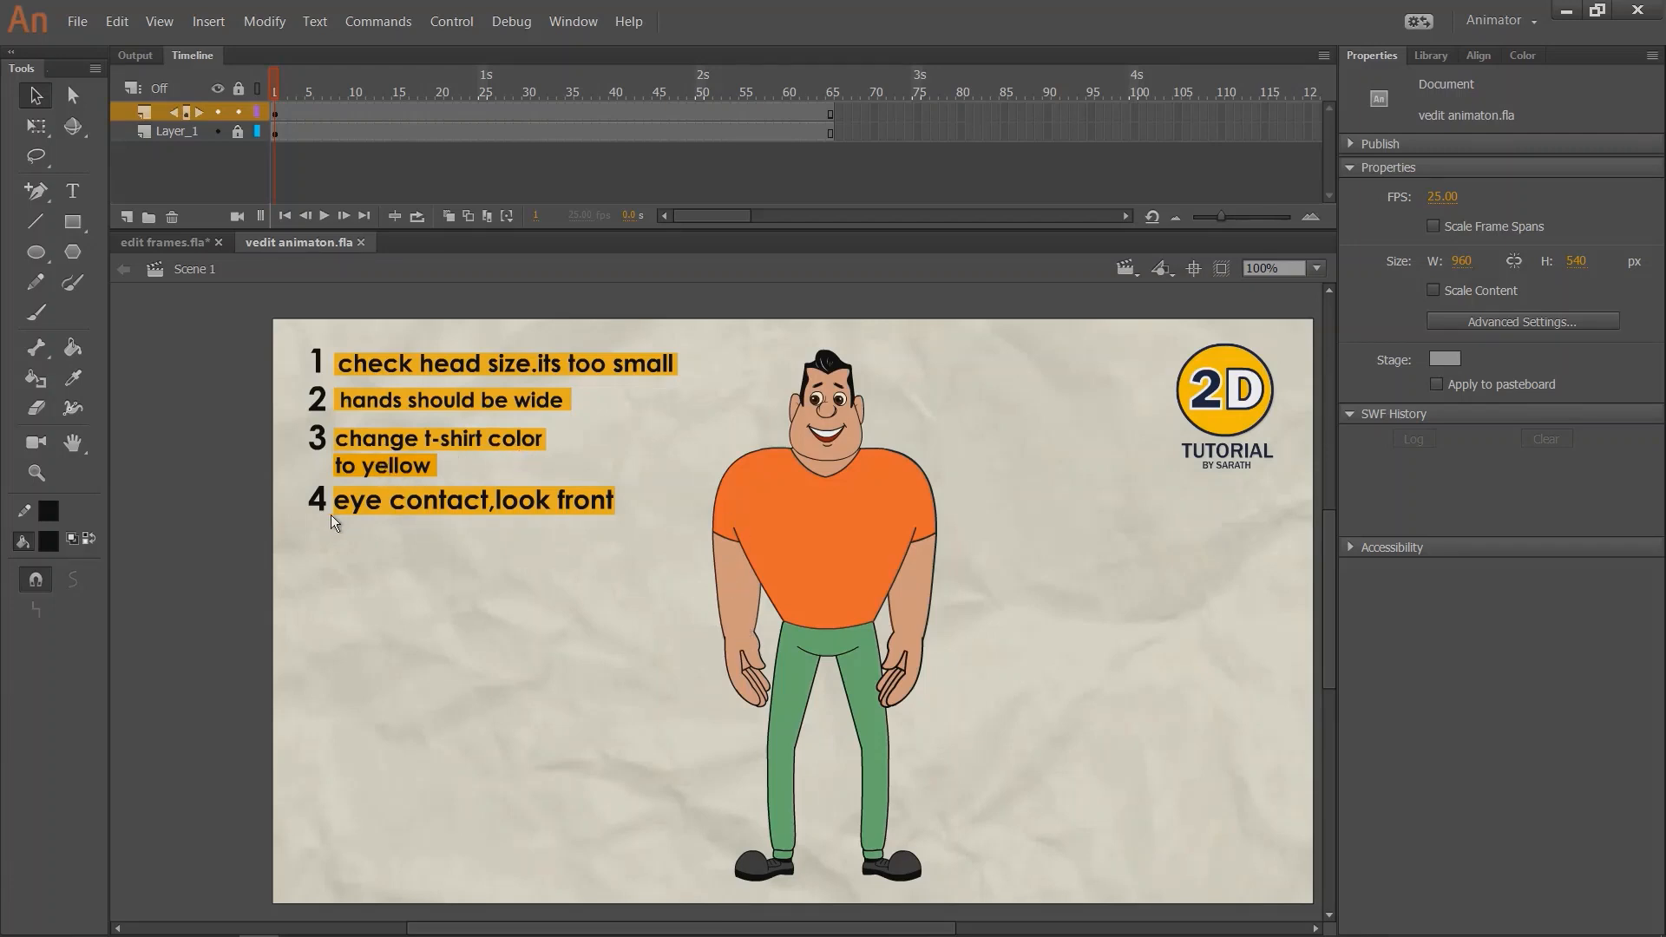
Open the character symbol for editing, preview its animation, and return to frame 1.
drag(873, 385, 823, 360)
double_click(772, 418)
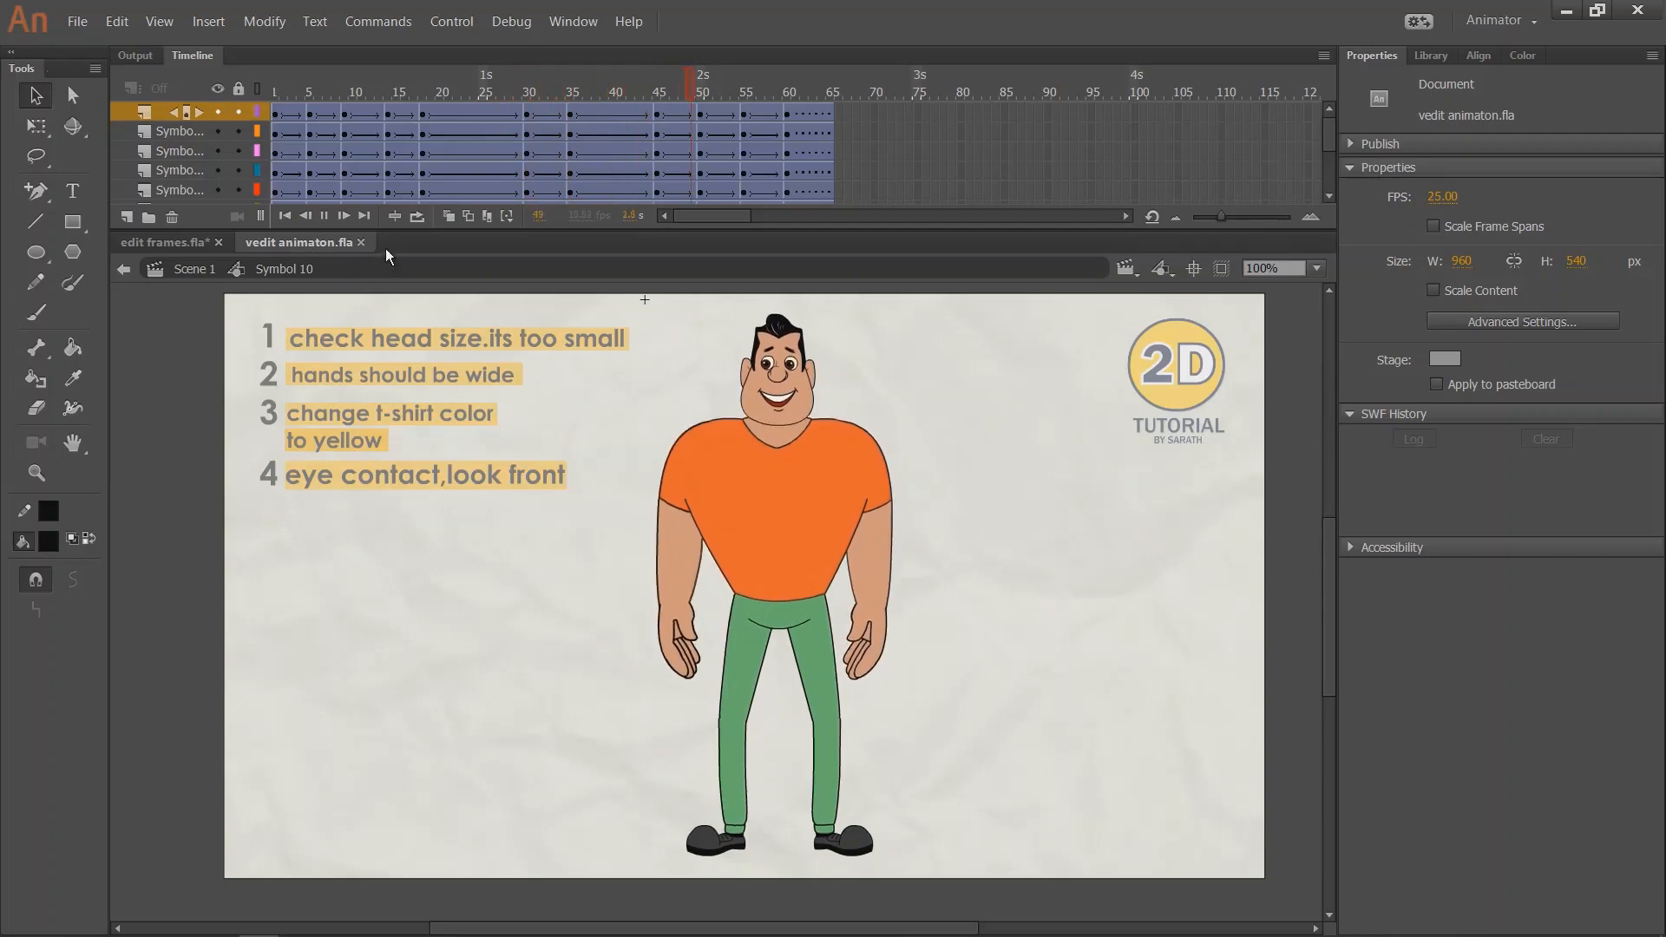
key(Return)
click(275, 92)
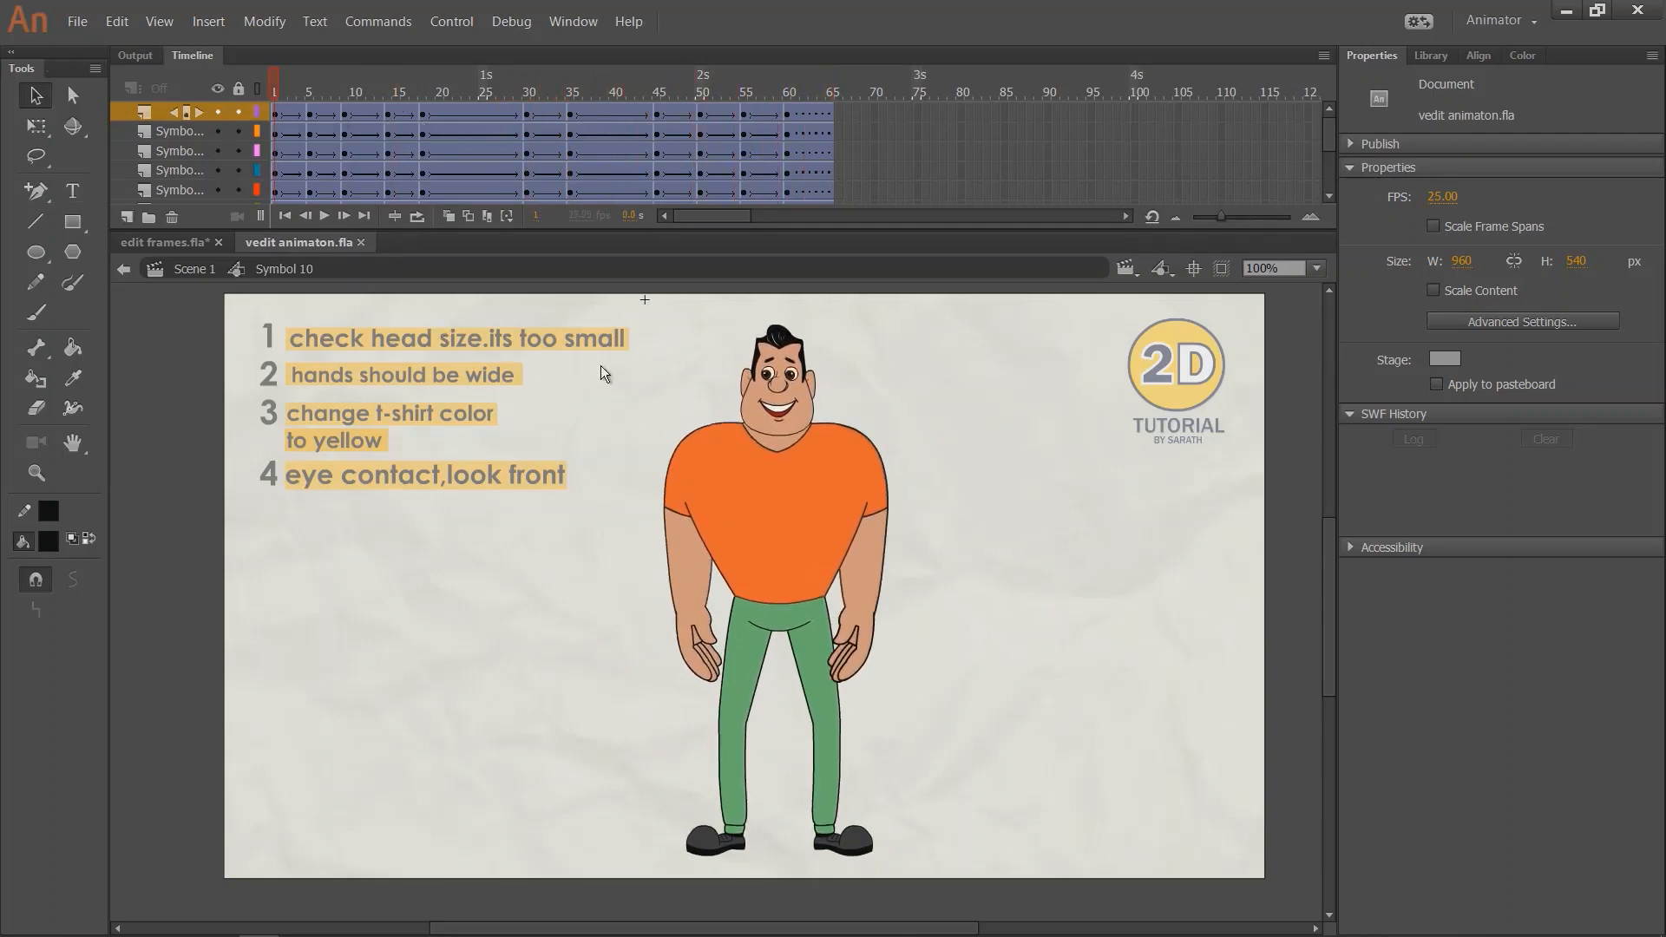
Rotate both of the character's arms slightly outward at frame 1 with Free Transform.
drag(608, 395, 574, 460)
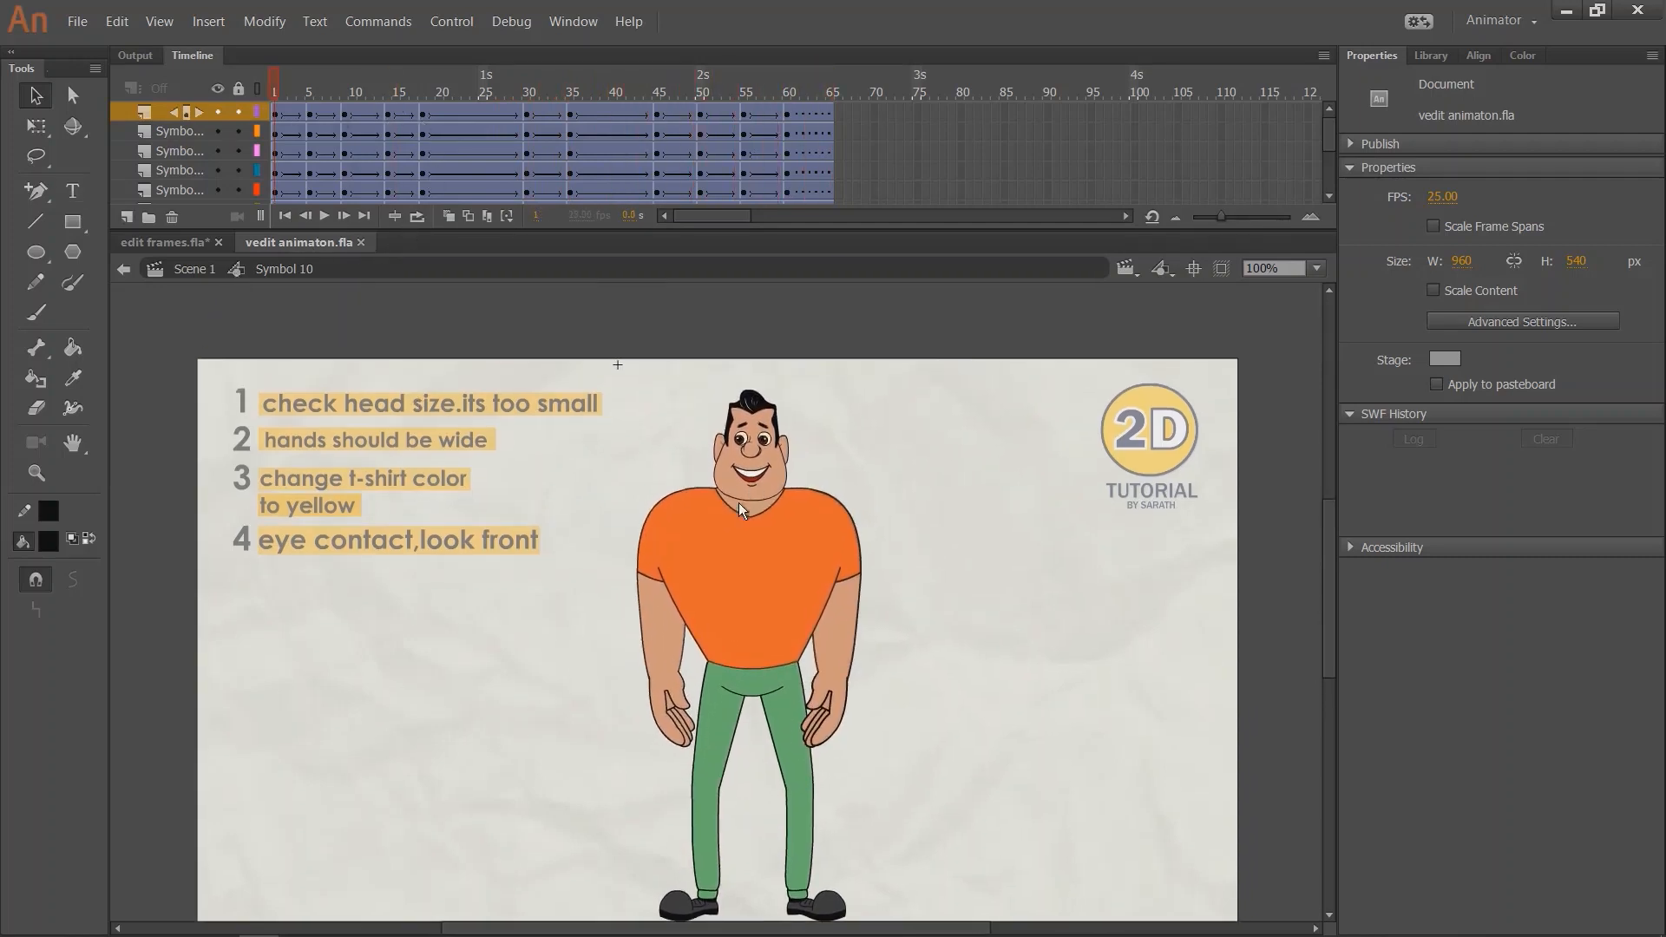
click(667, 653)
key(q)
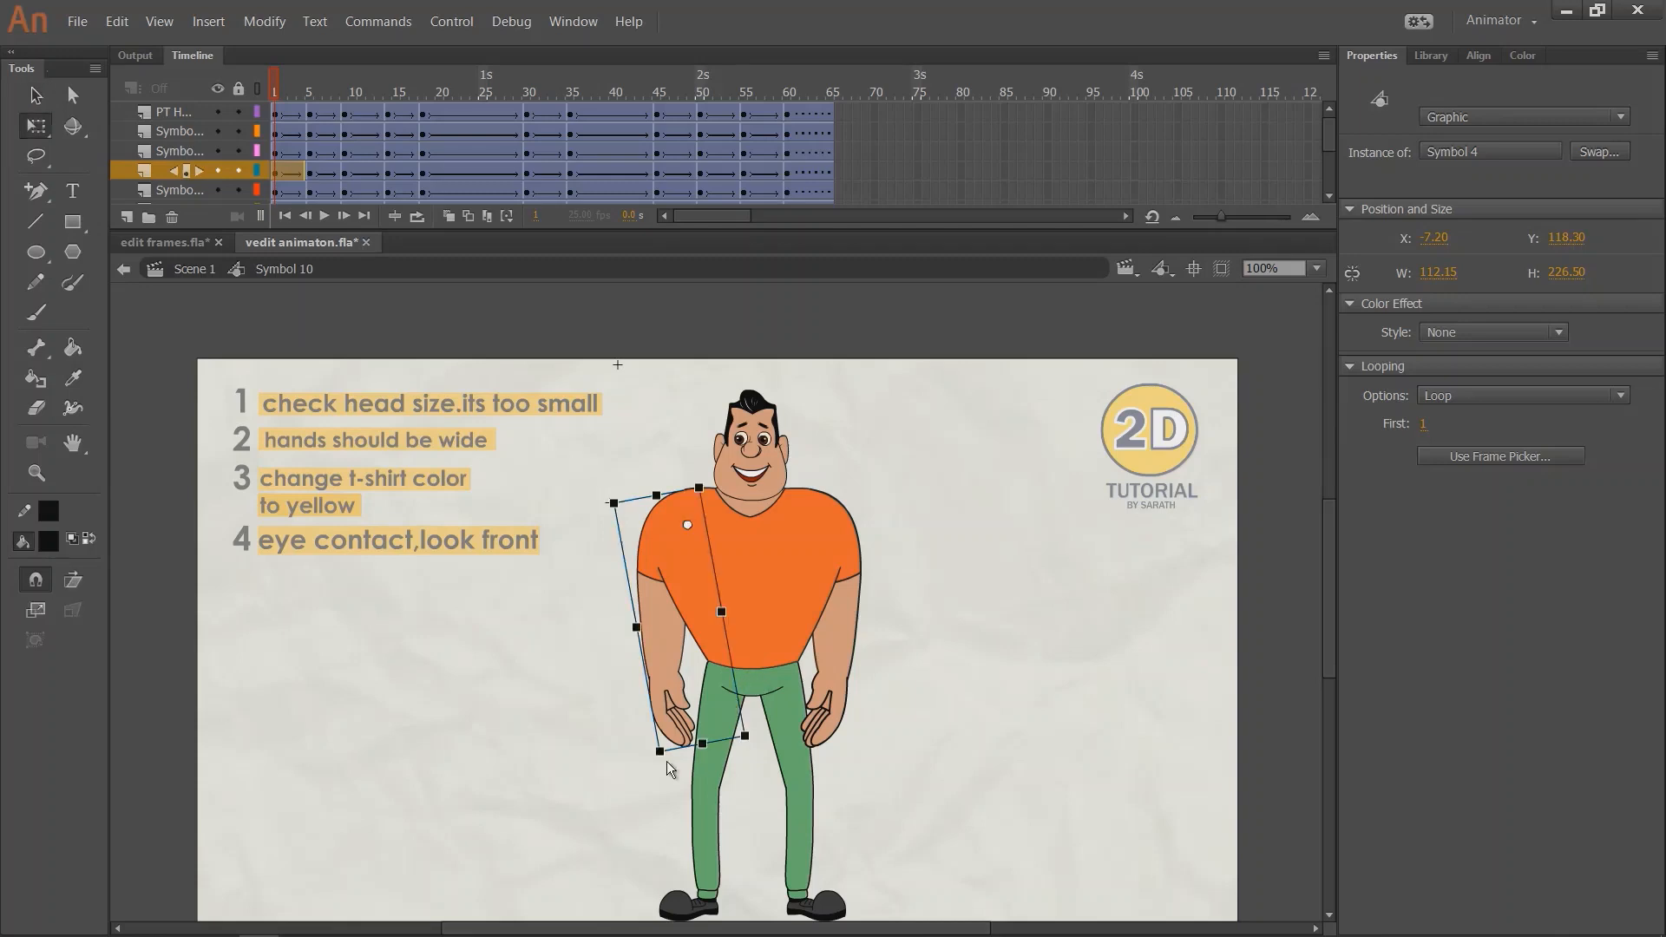
drag(658, 769, 618, 774)
click(835, 733)
drag(847, 767, 880, 778)
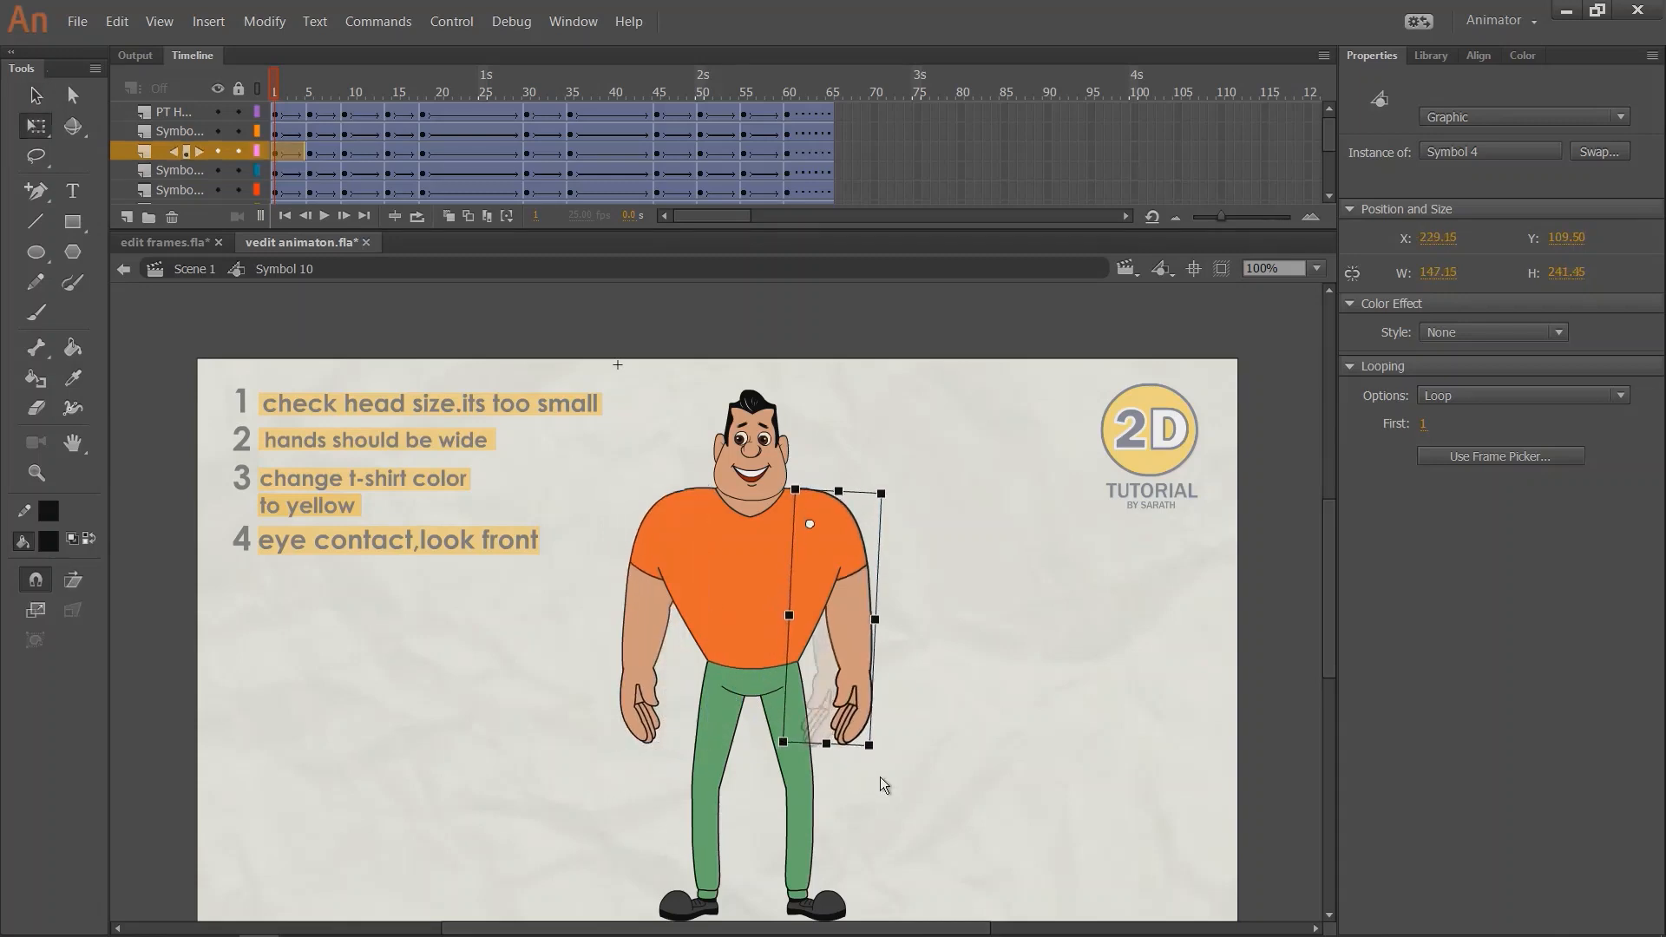
click(949, 786)
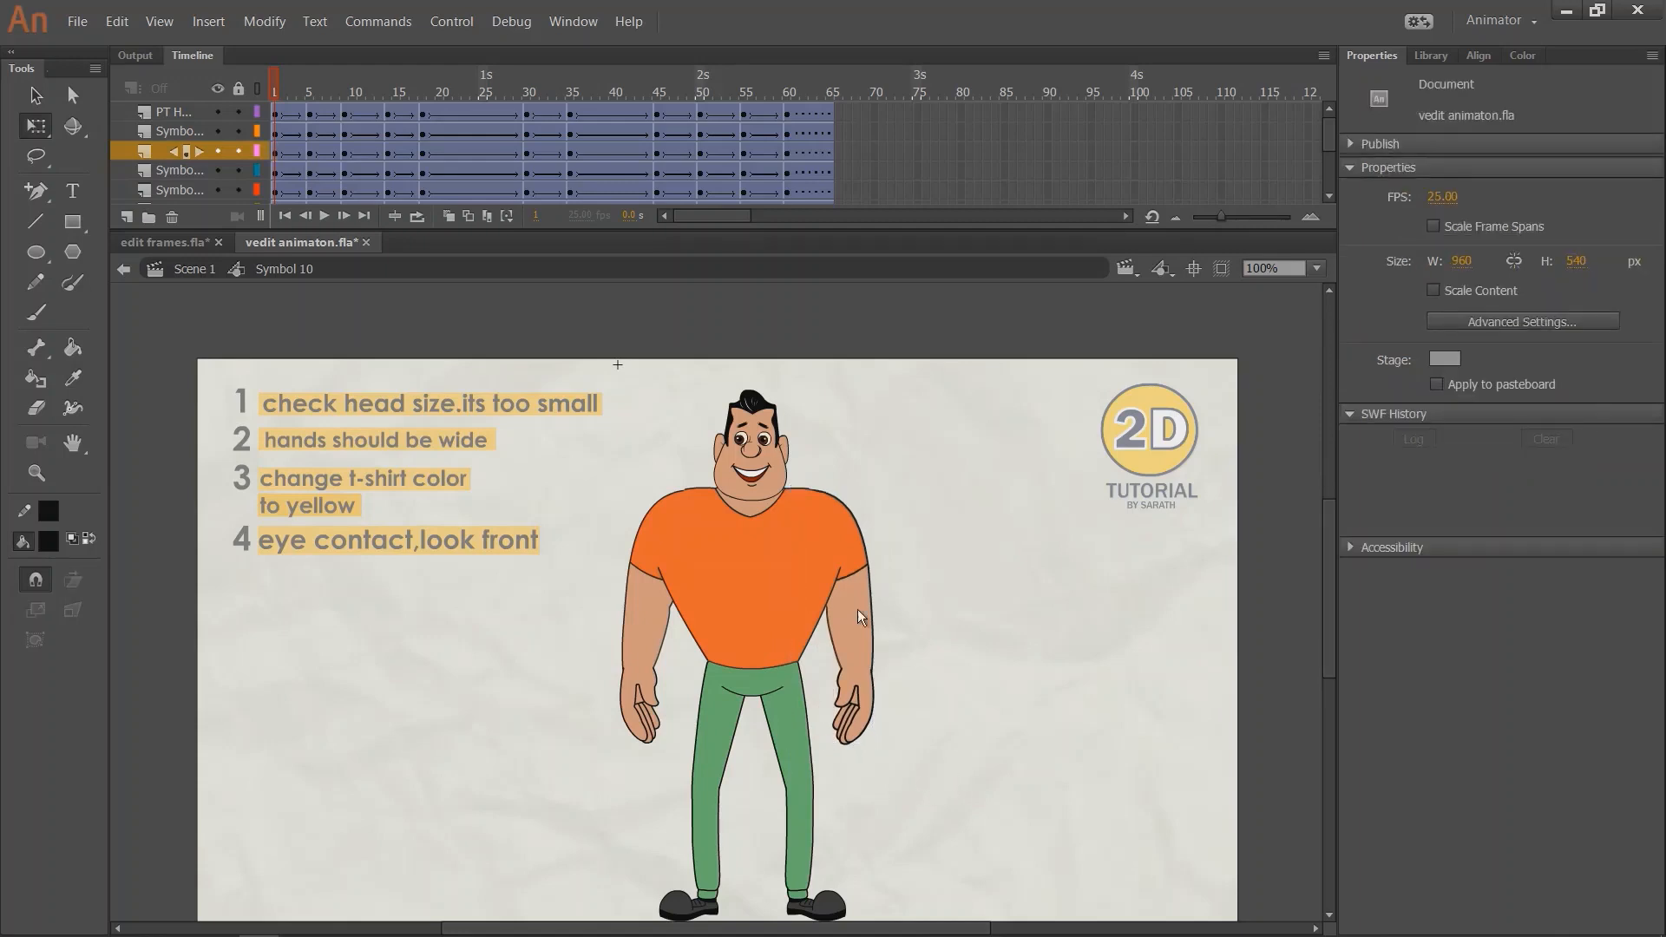
Rotate both arms outward on the frame 5 keyframe and preview the motion from frame 1.
click(309, 92)
click(652, 681)
drag(668, 768, 632, 767)
click(849, 734)
drag(847, 766, 957, 774)
click(956, 774)
drag(302, 93, 268, 101)
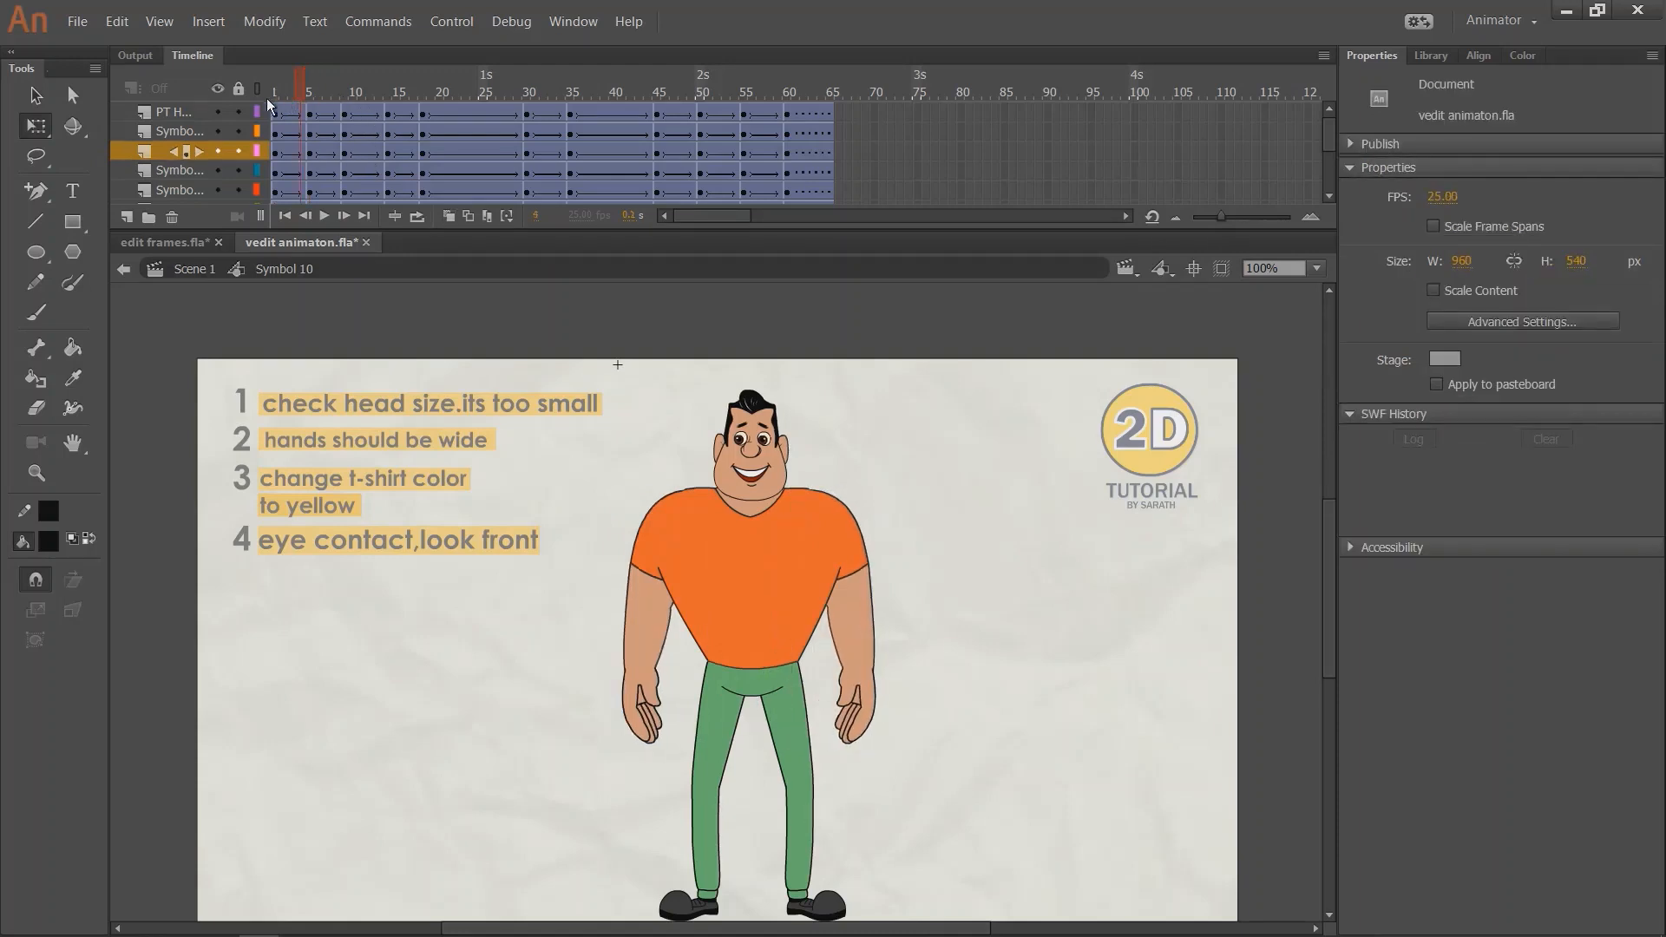
key(Return)
key(shift+comma)
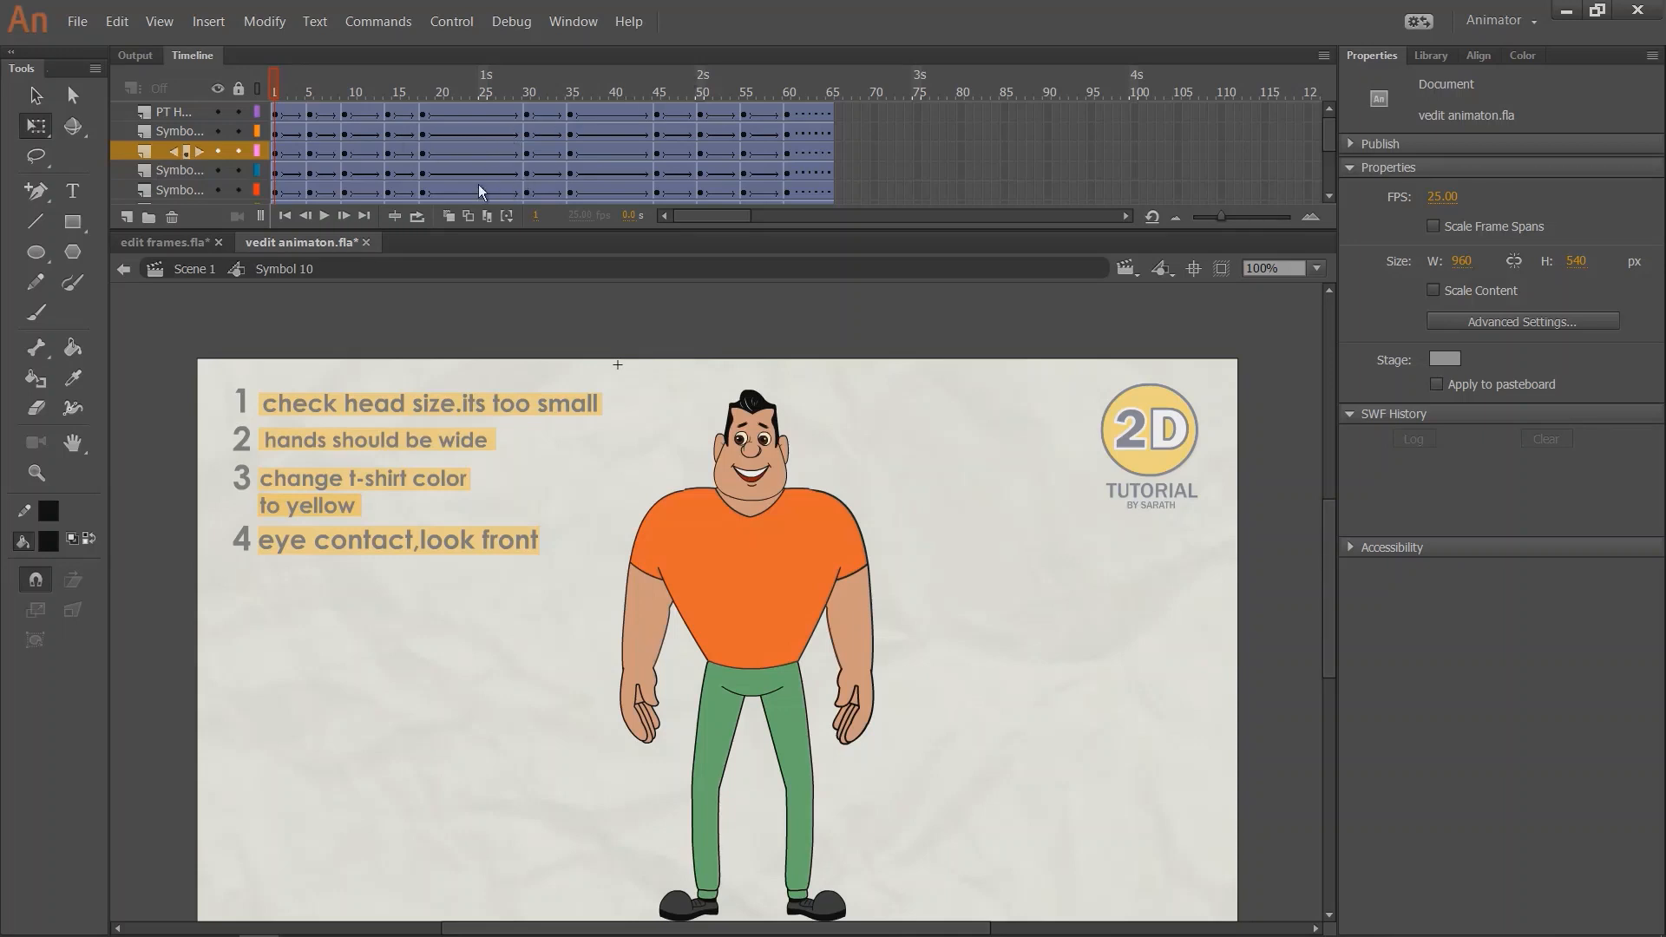
Undo the arm rotations made on frames 1 and 5.
key(ctrl+z)
key(ctrl+z)
key(ctrl+z)
key(ctrl+z)
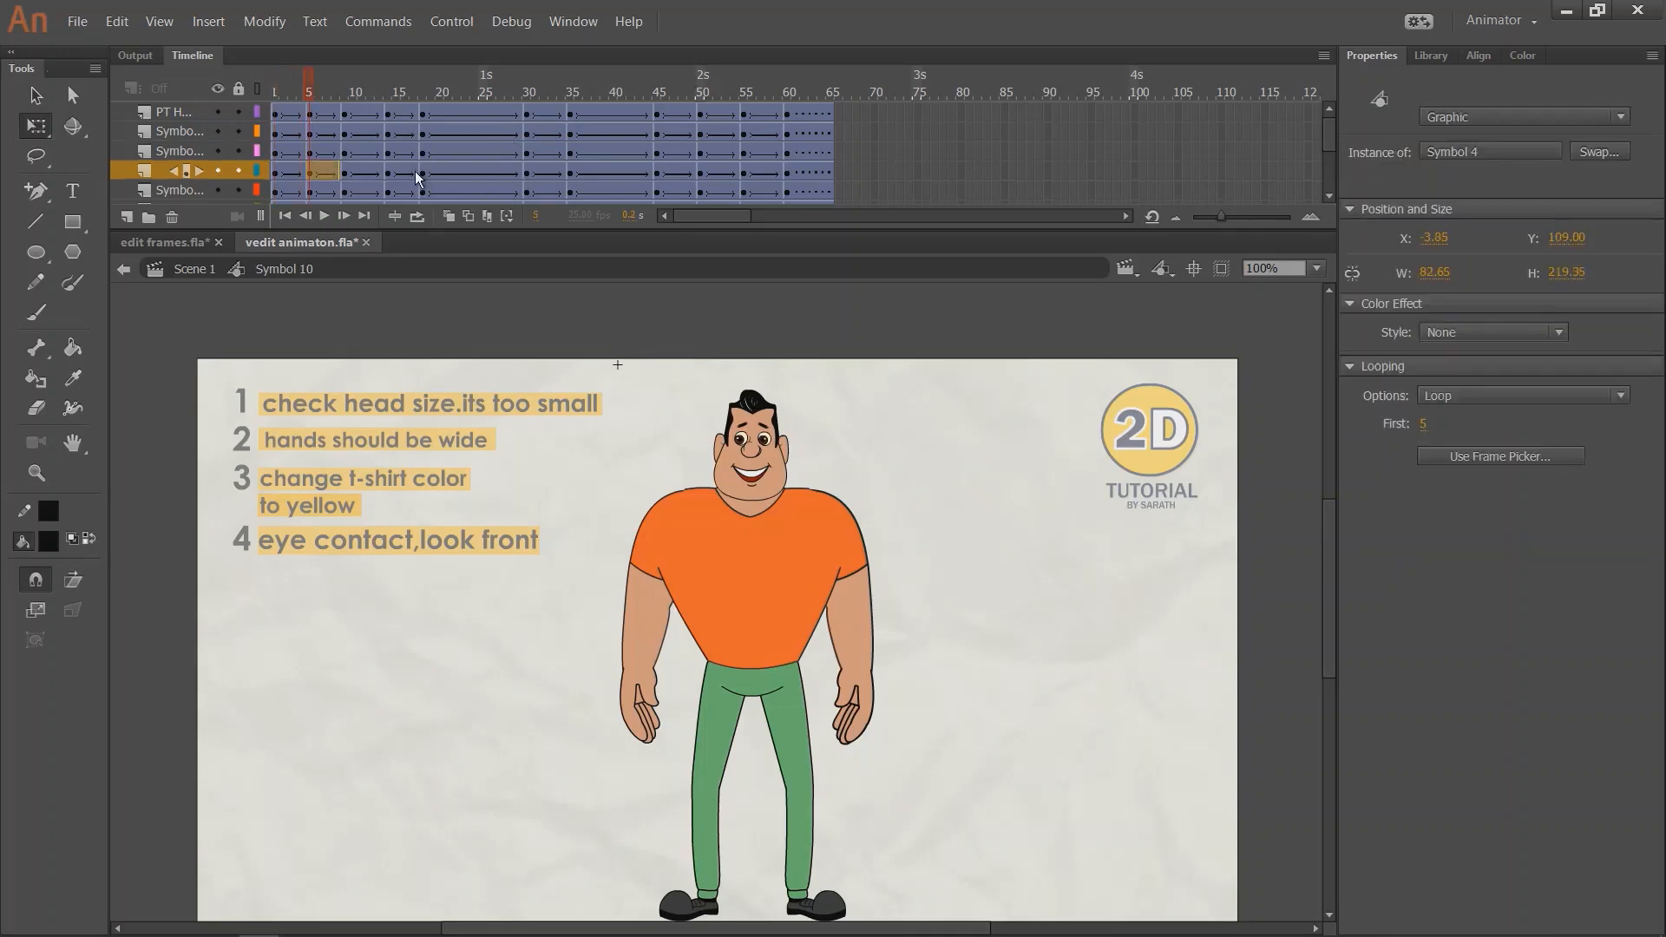
key(ctrl+z)
key(ctrl+z)
key(ctrl+z)
key(ctrl+z)
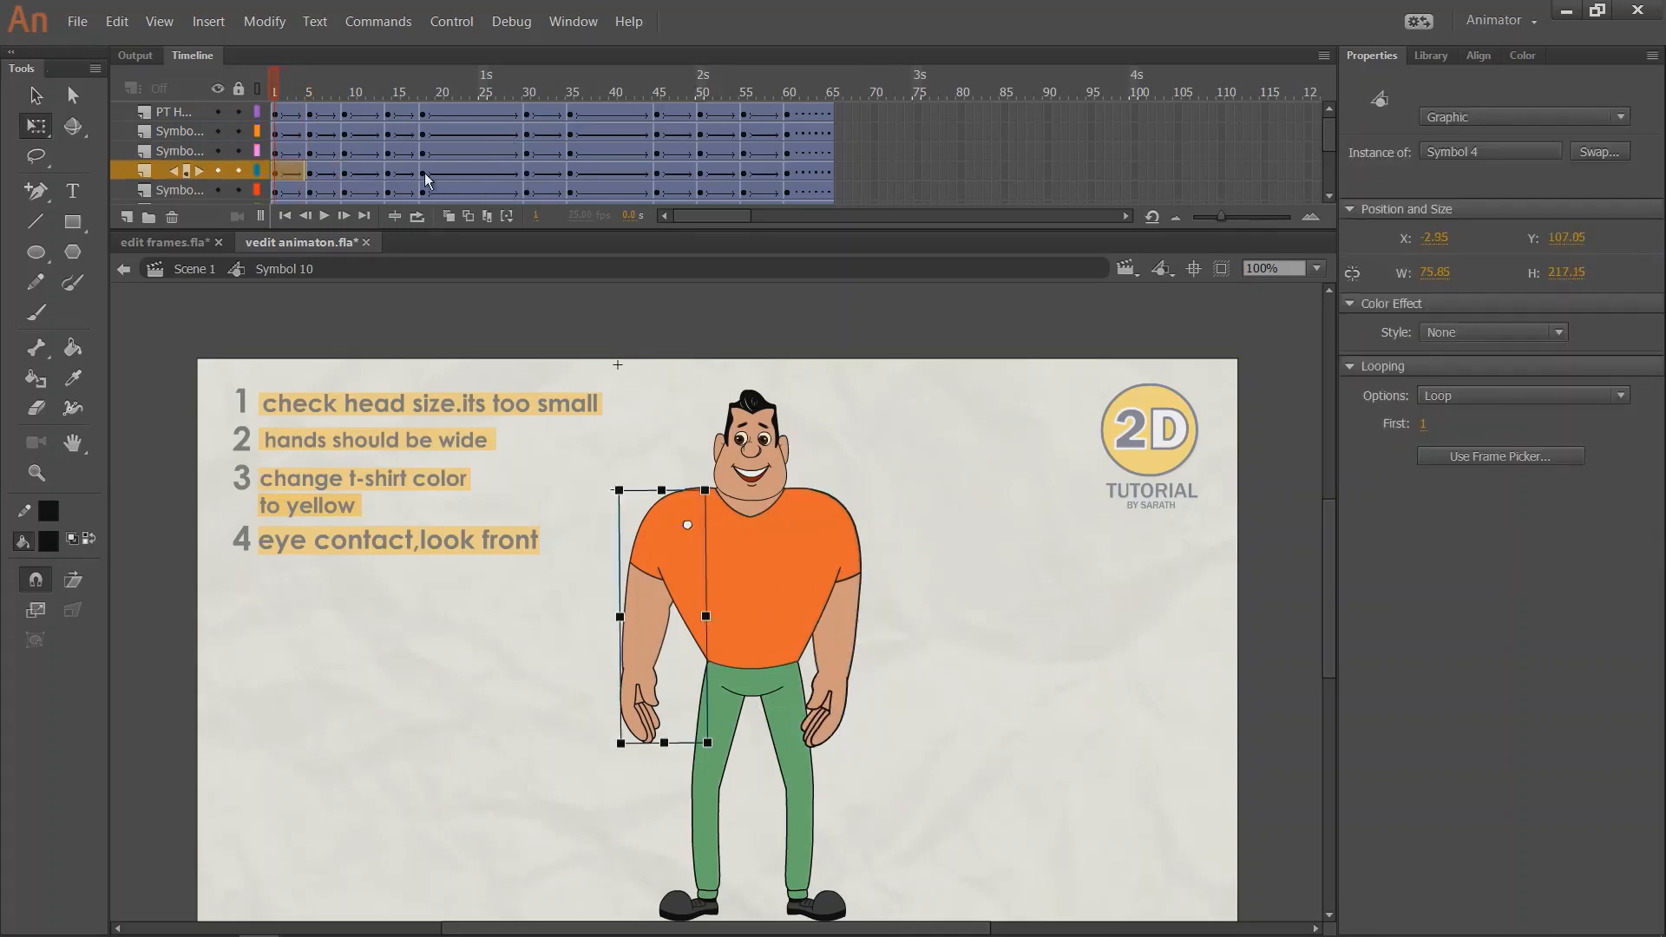
key(ctrl+z)
key(ctrl+z)
key(ctrl+z)
key(ctrl+z)
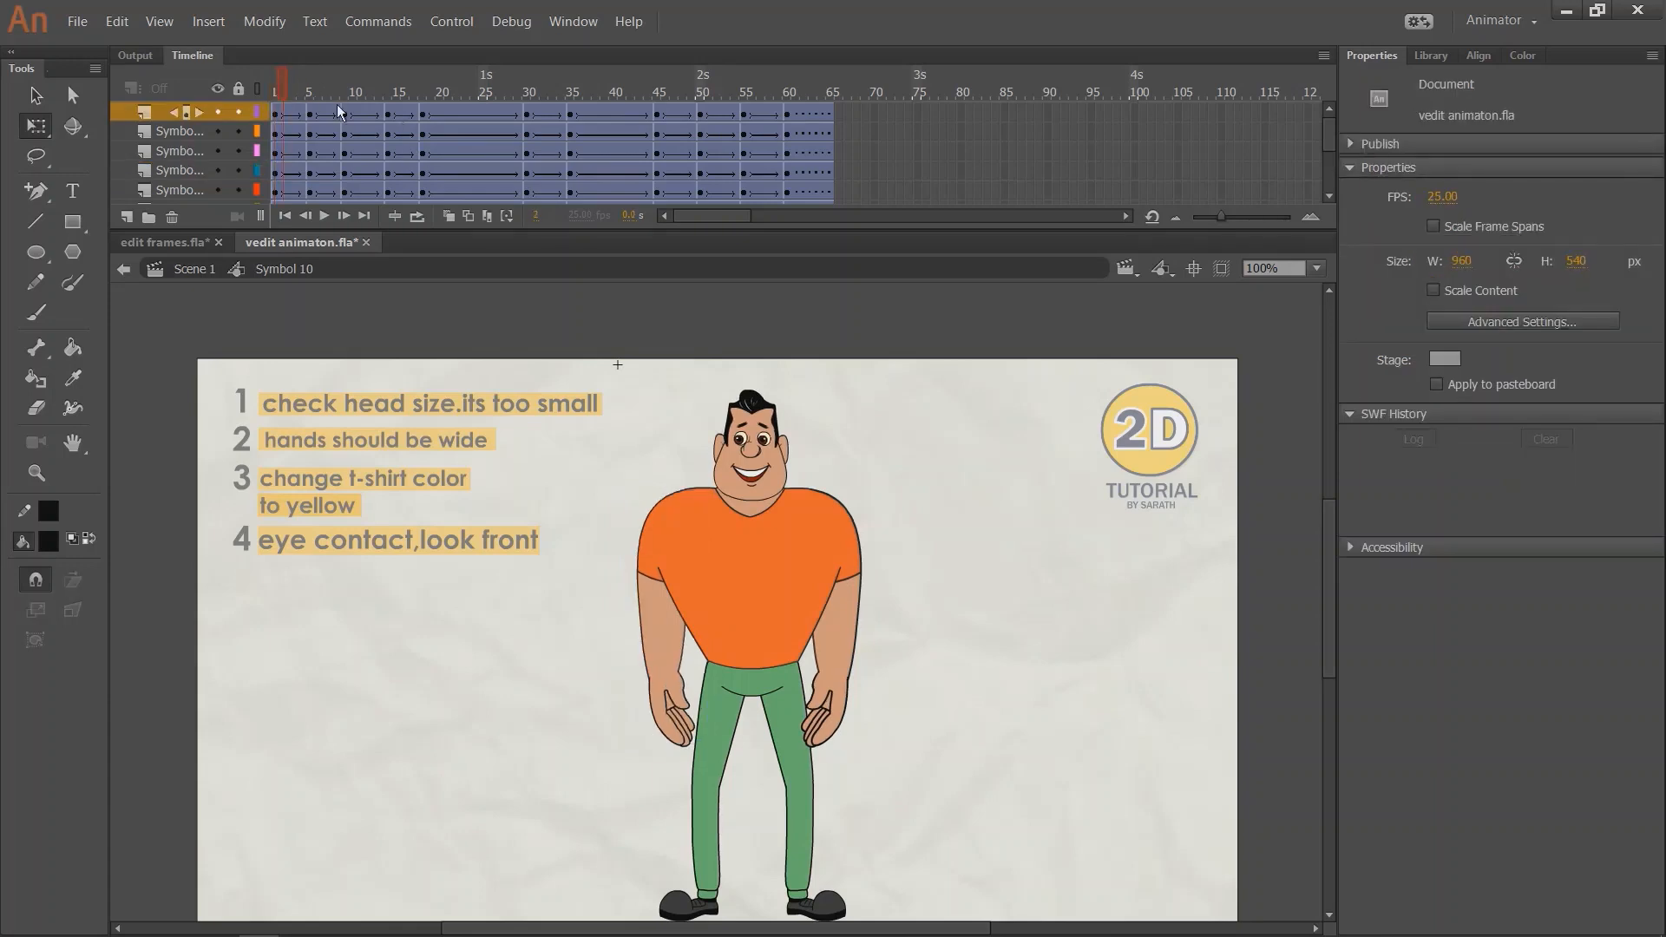
Lock all layers except the one holding the character's left arm, checking the arm layers by toggling their visibility.
key(v)
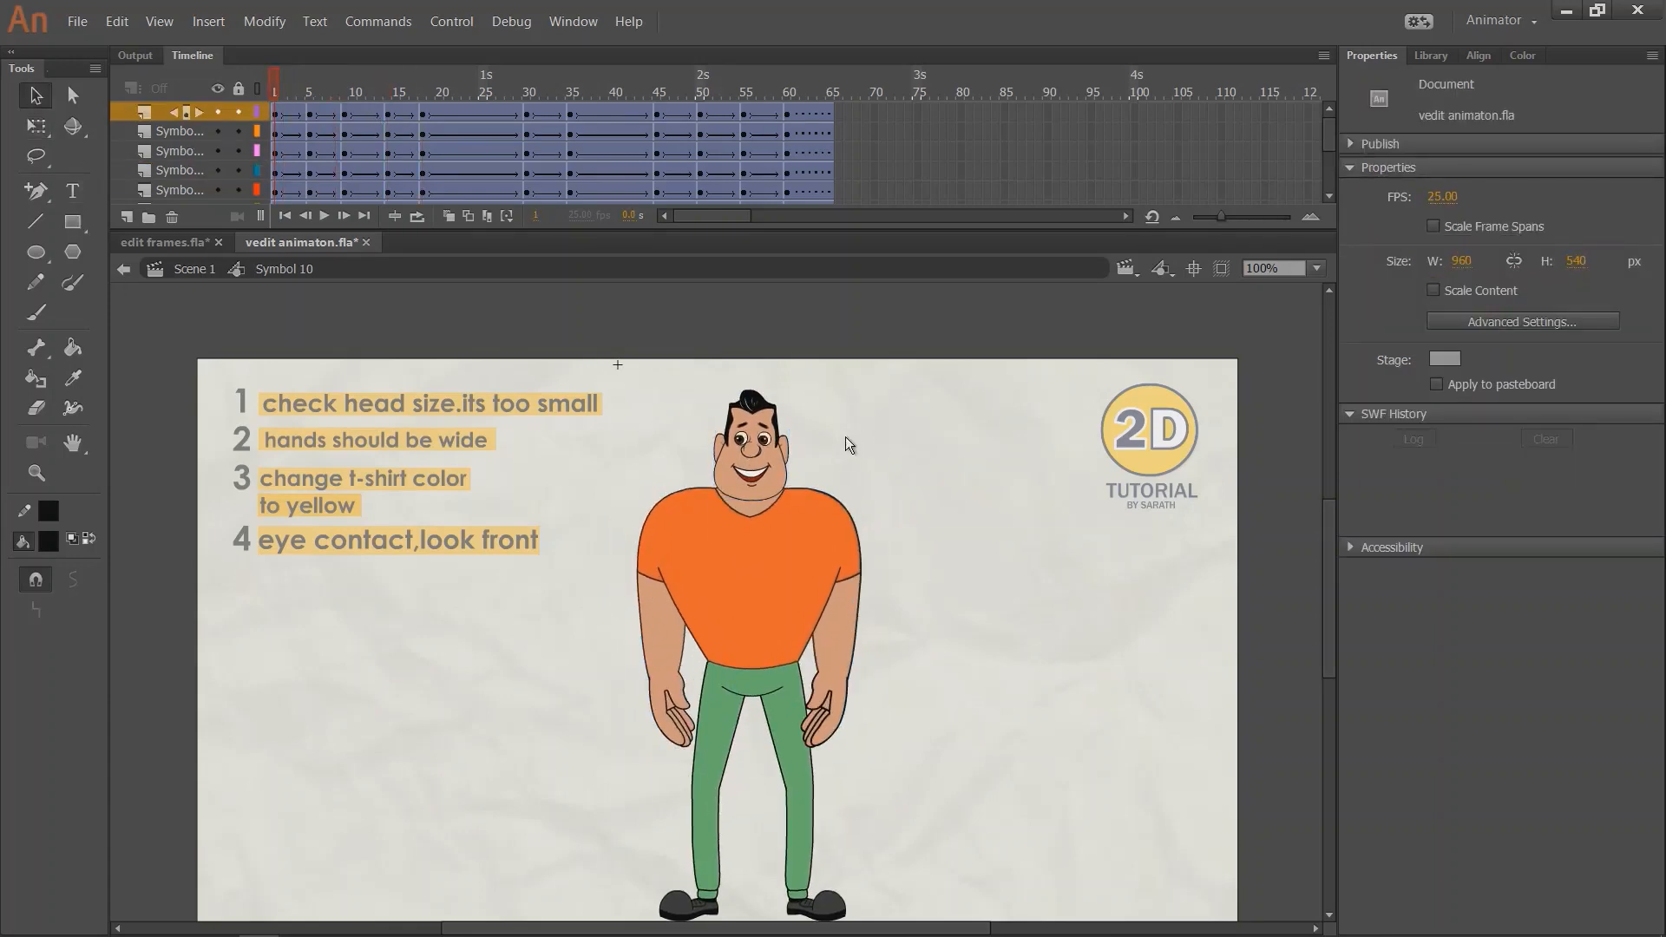
click(630, 643)
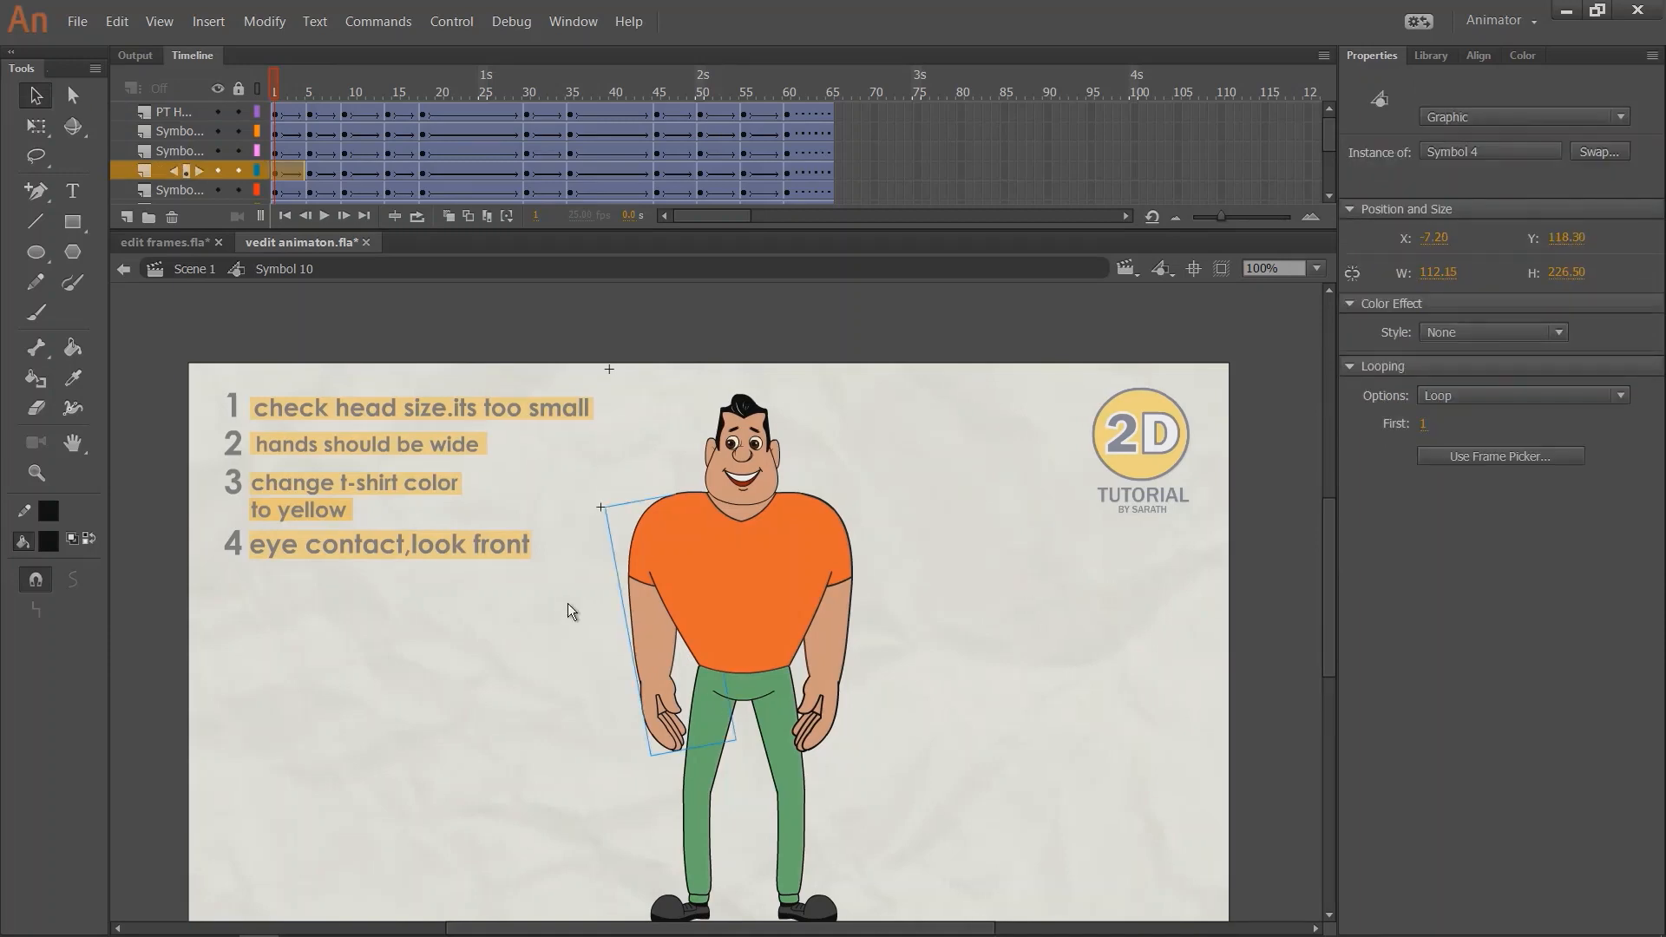
click(239, 89)
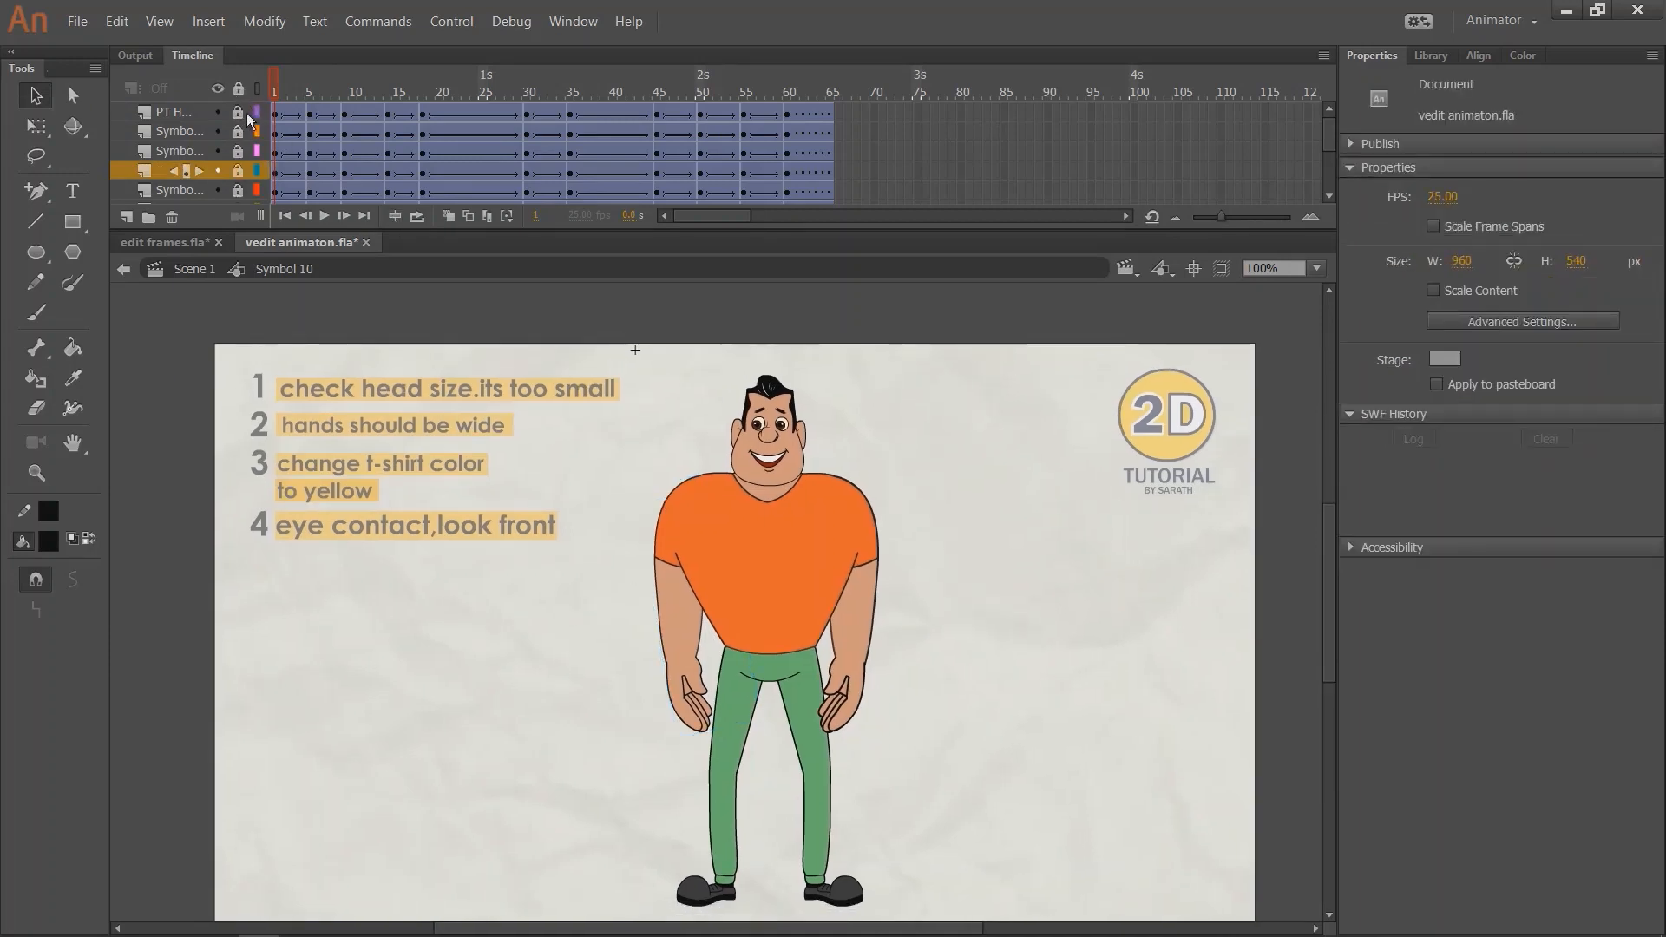
click(221, 153)
click(221, 153)
click(222, 170)
click(221, 170)
click(179, 152)
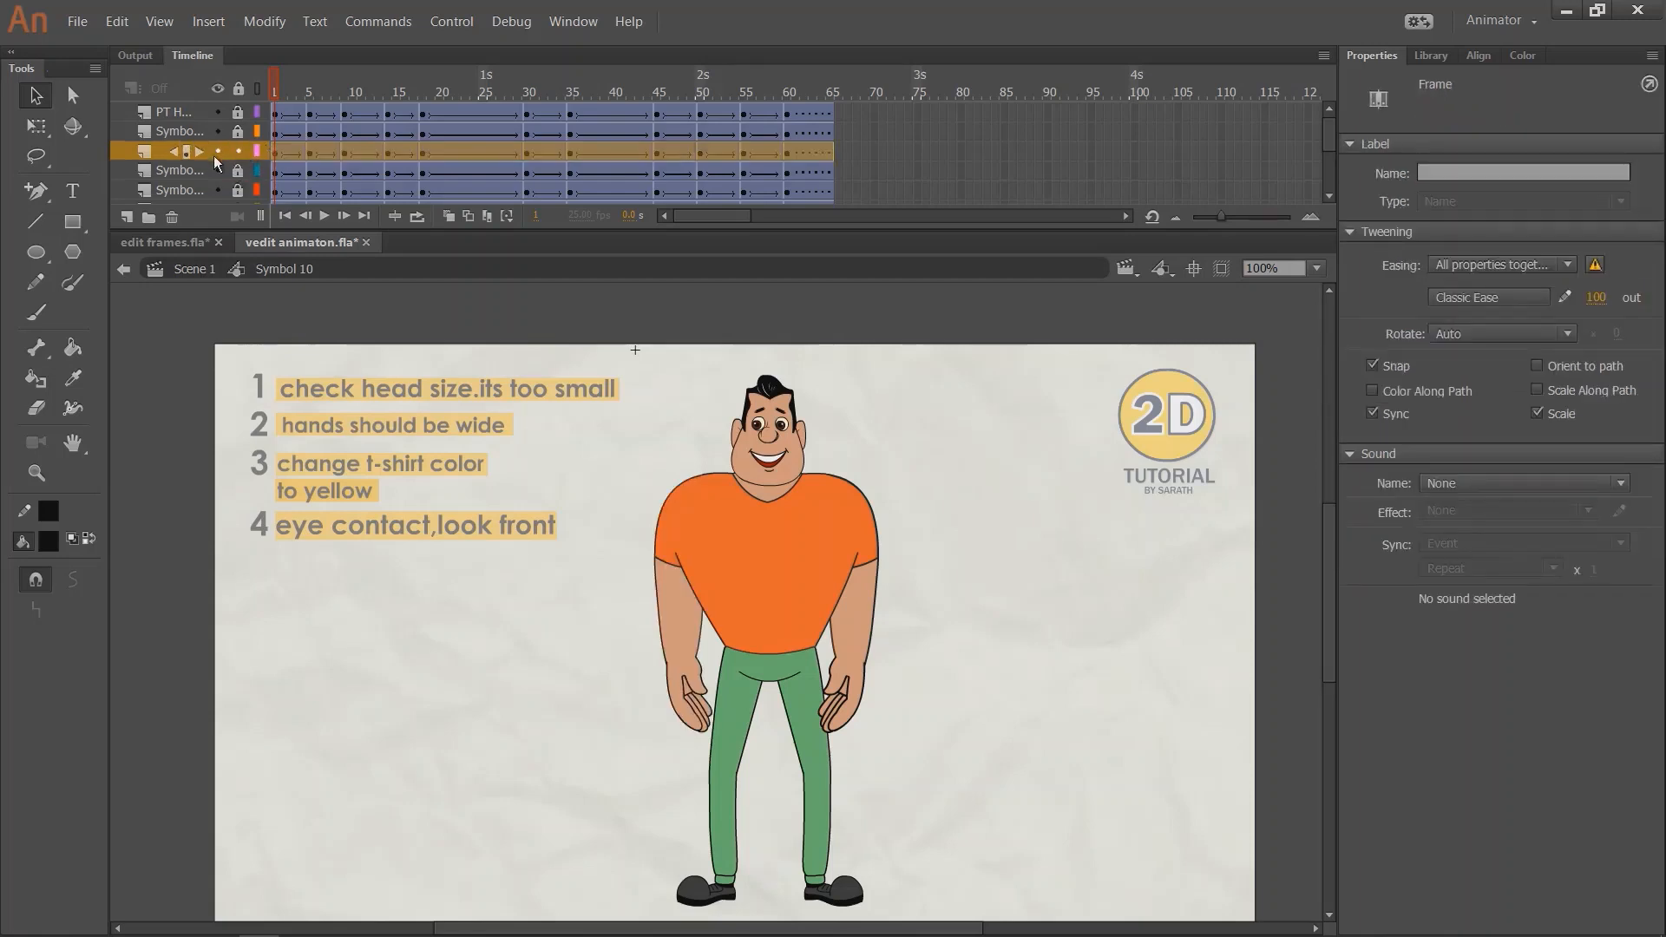
click(217, 153)
click(217, 153)
click(223, 291)
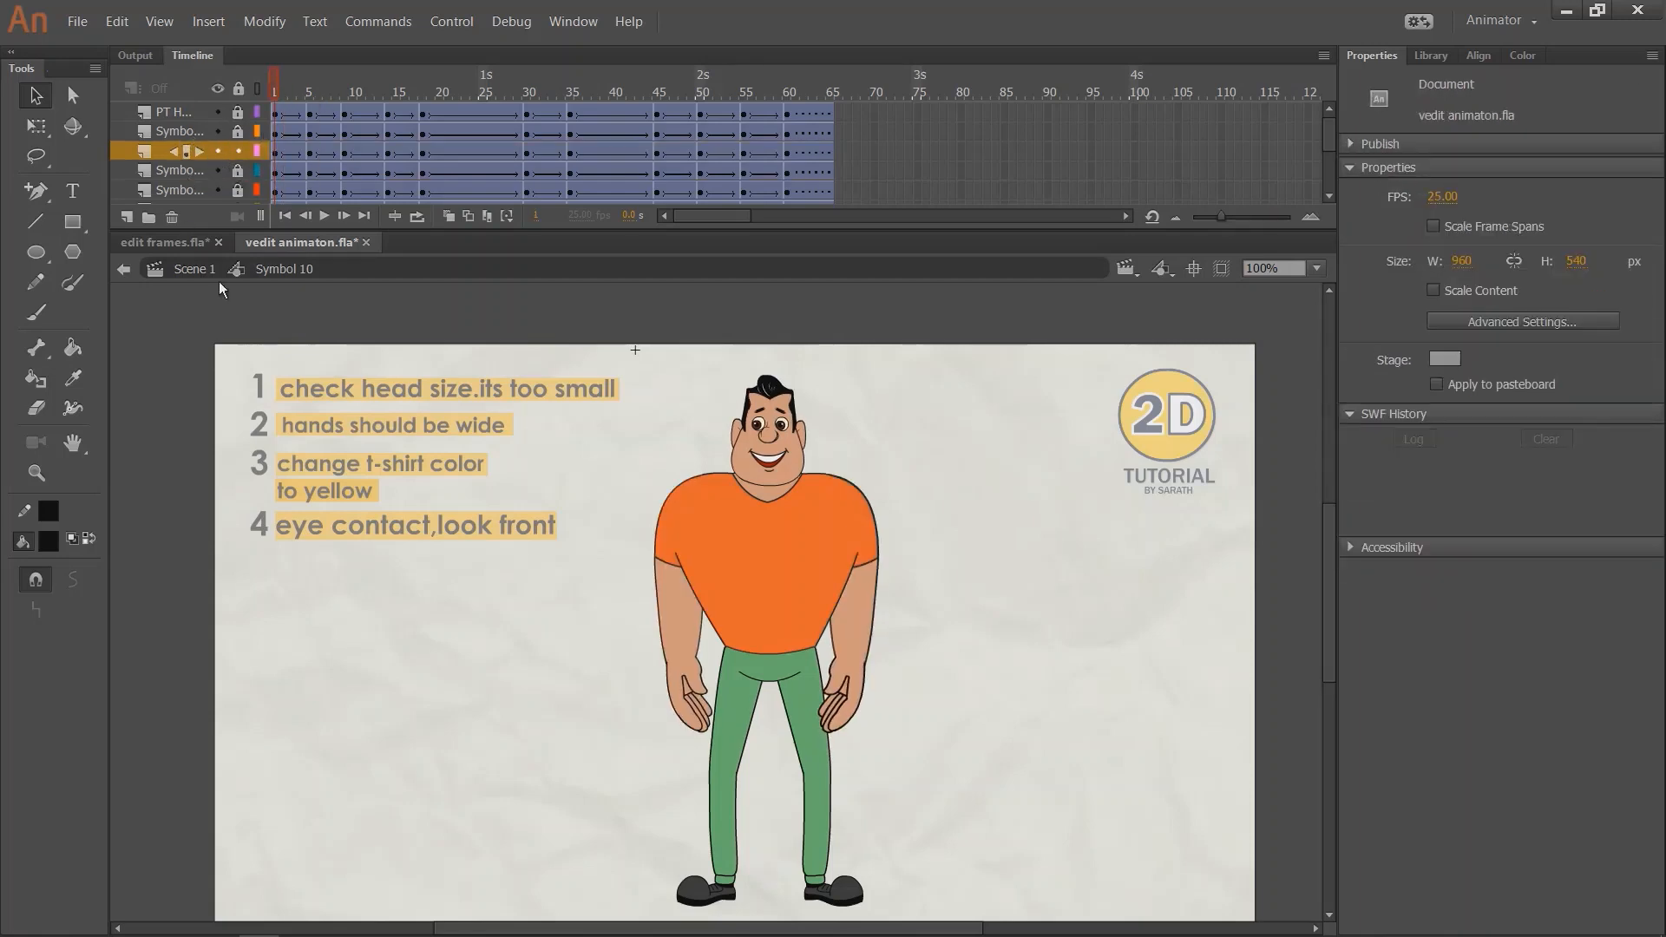
Turn on Edit Multiple Frames and extend its markers over the whole timeline, frames 1 to 65.
key(ctrl+=)
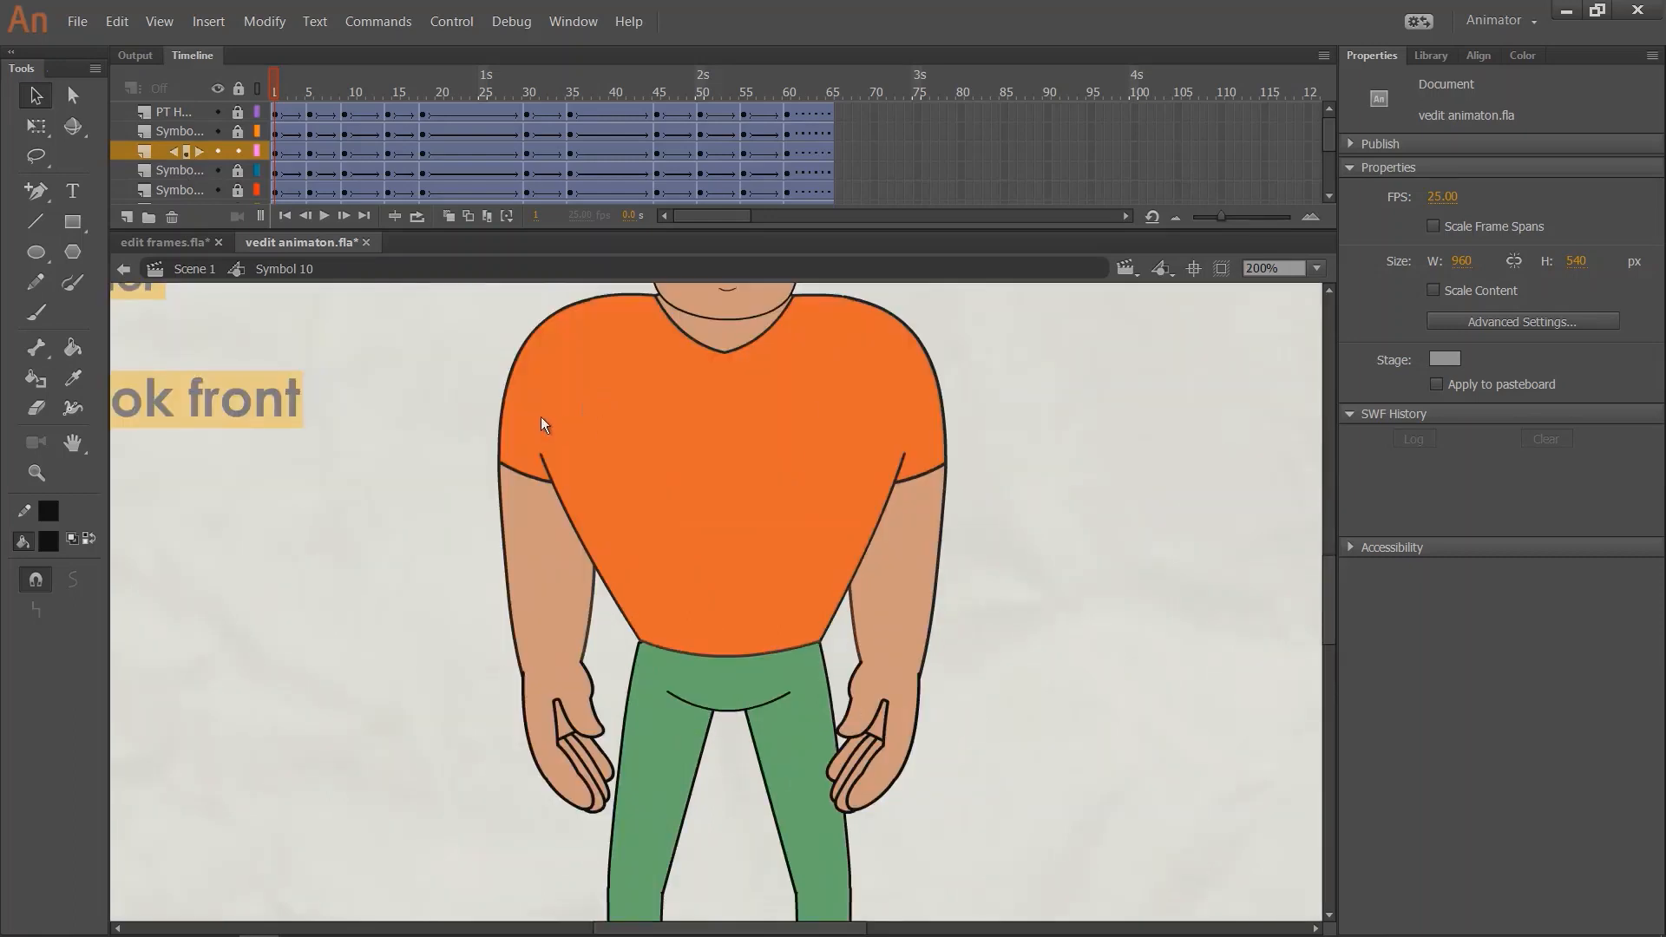
drag(449, 429, 430, 491)
click(914, 587)
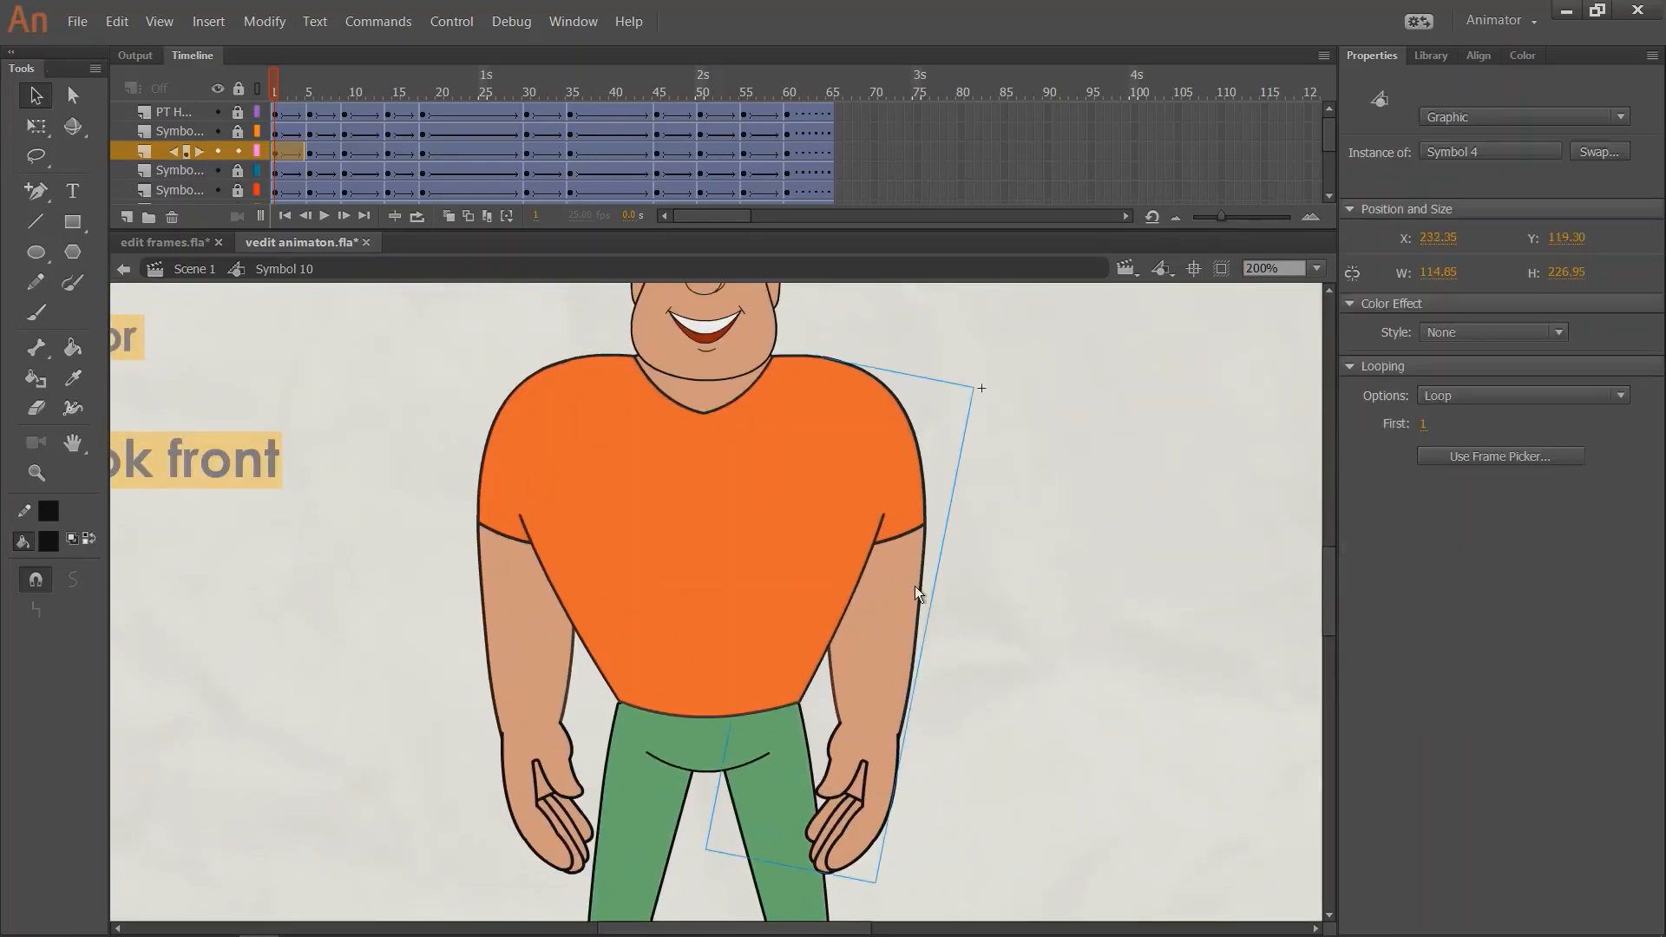
click(488, 217)
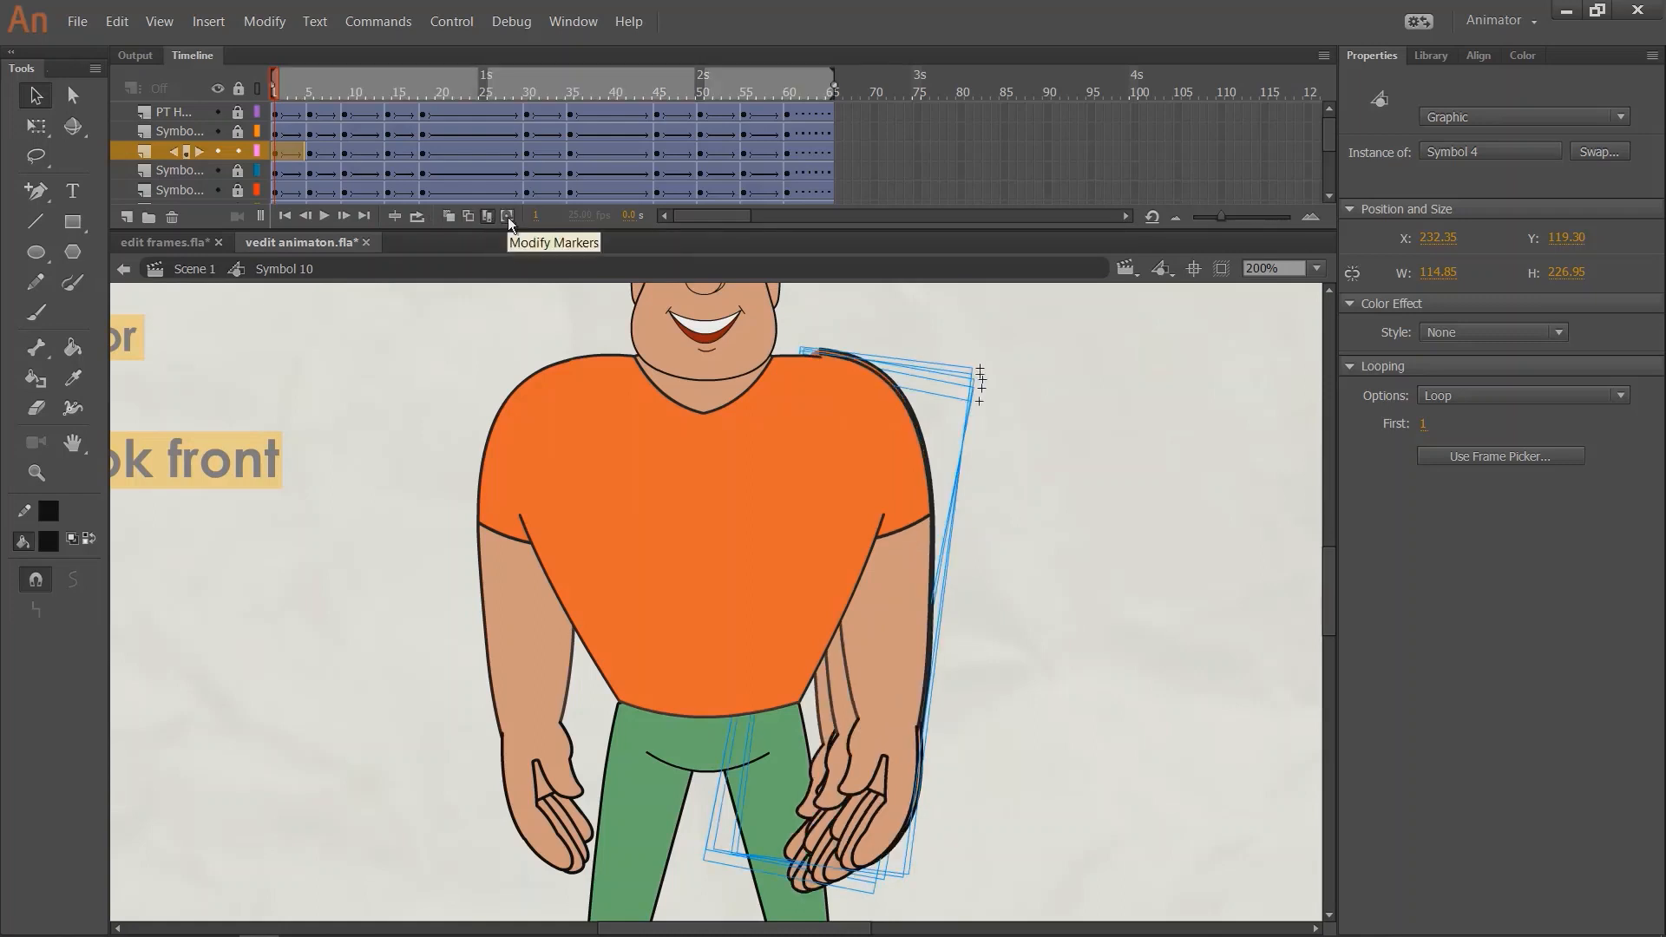
click(508, 217)
click(600, 366)
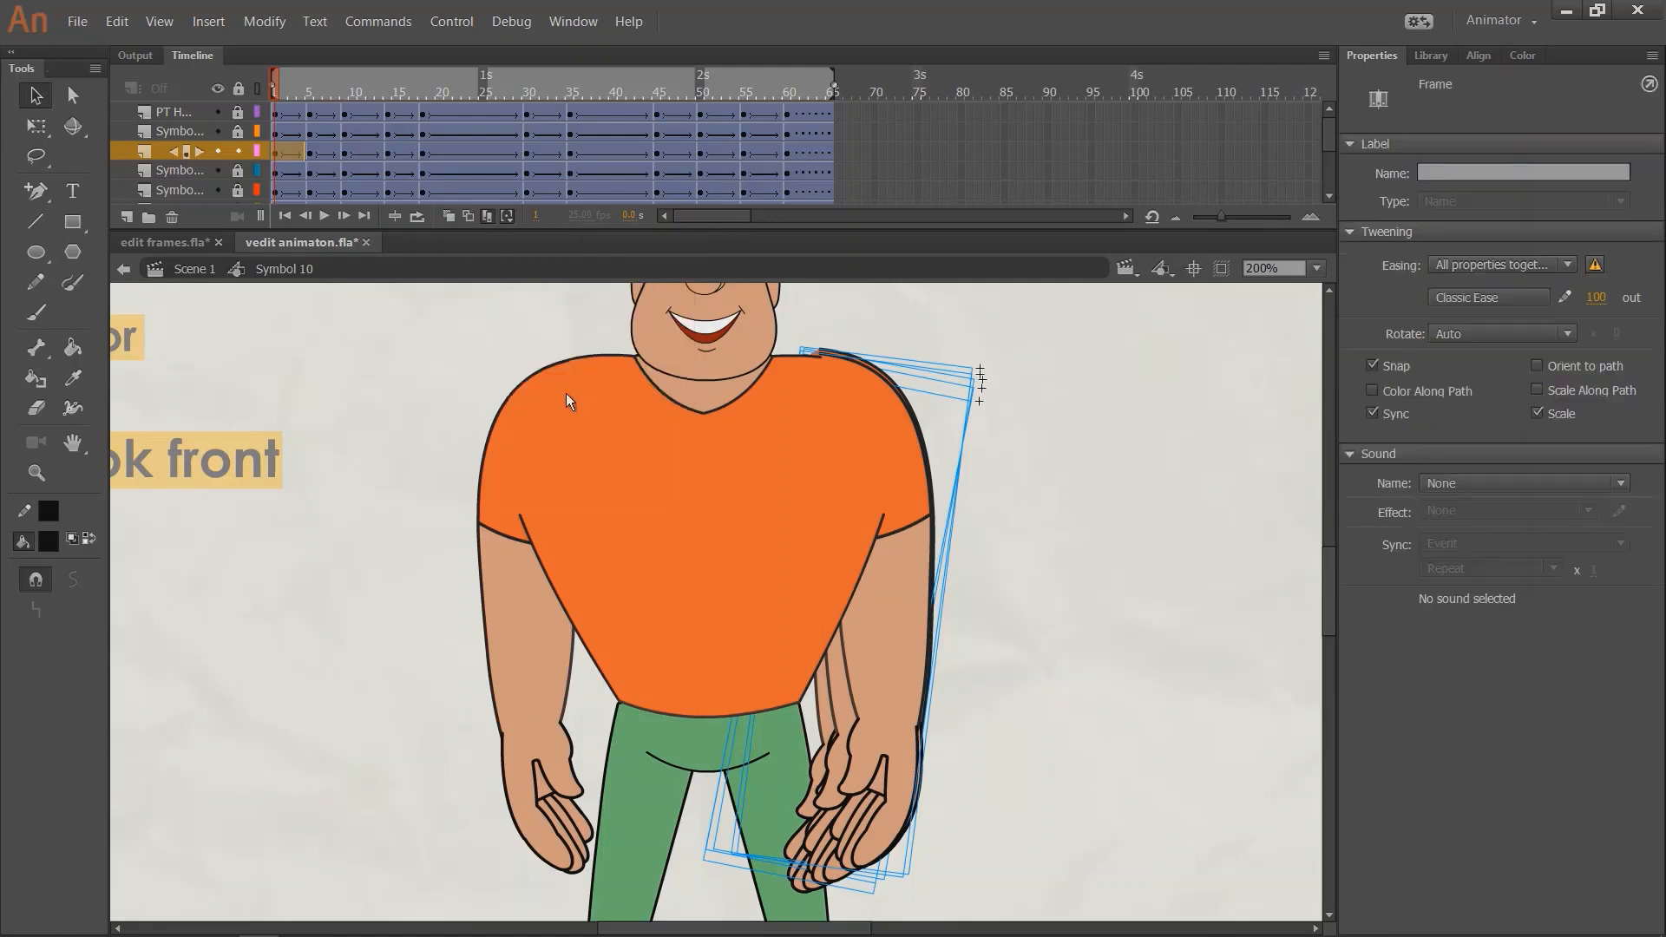
Select the character's left arm in all frames, set its transformation point at the shoulder, and rotate it outward.
click(954, 519)
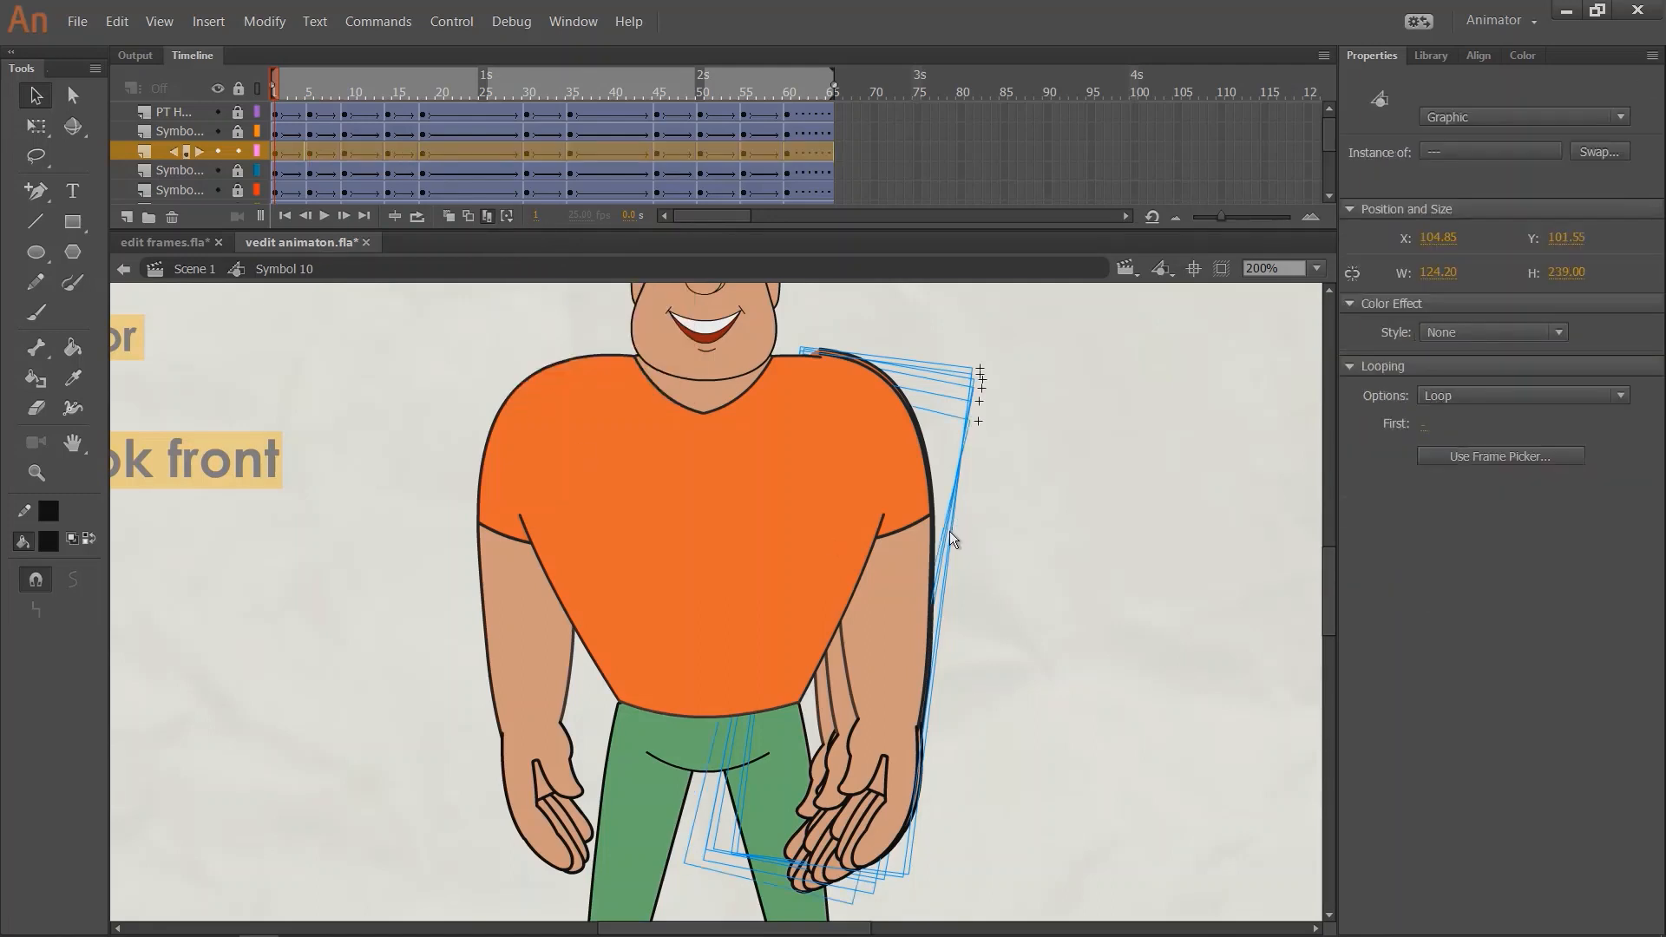
key(q)
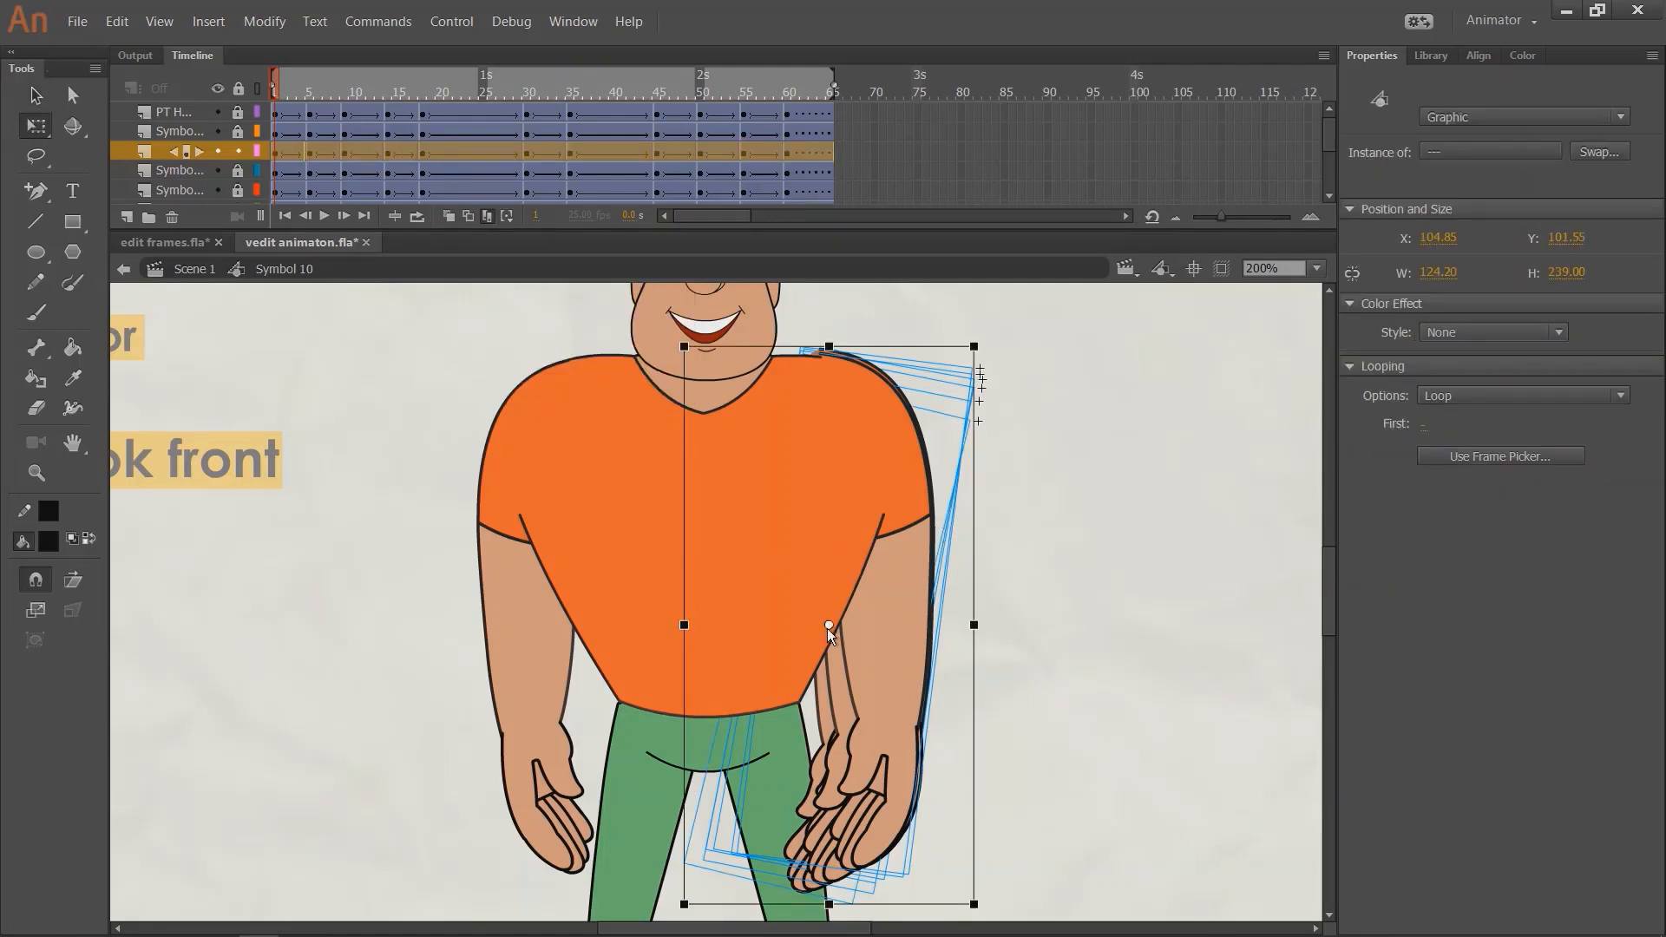
drag(827, 626, 835, 408)
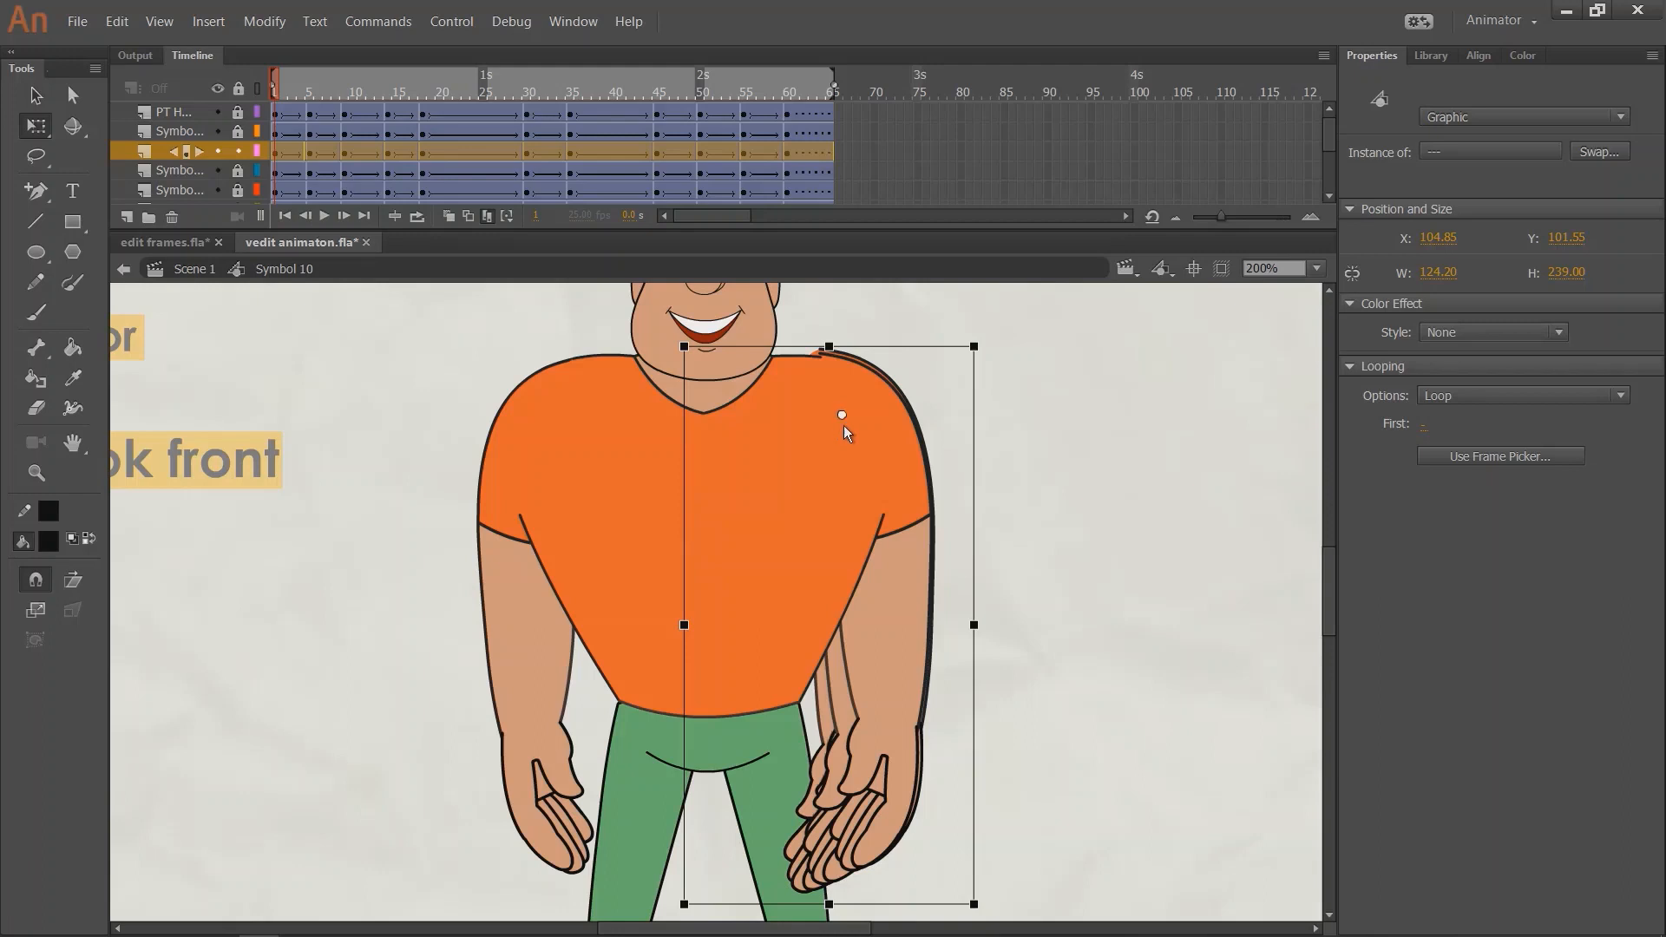
drag(847, 421, 846, 419)
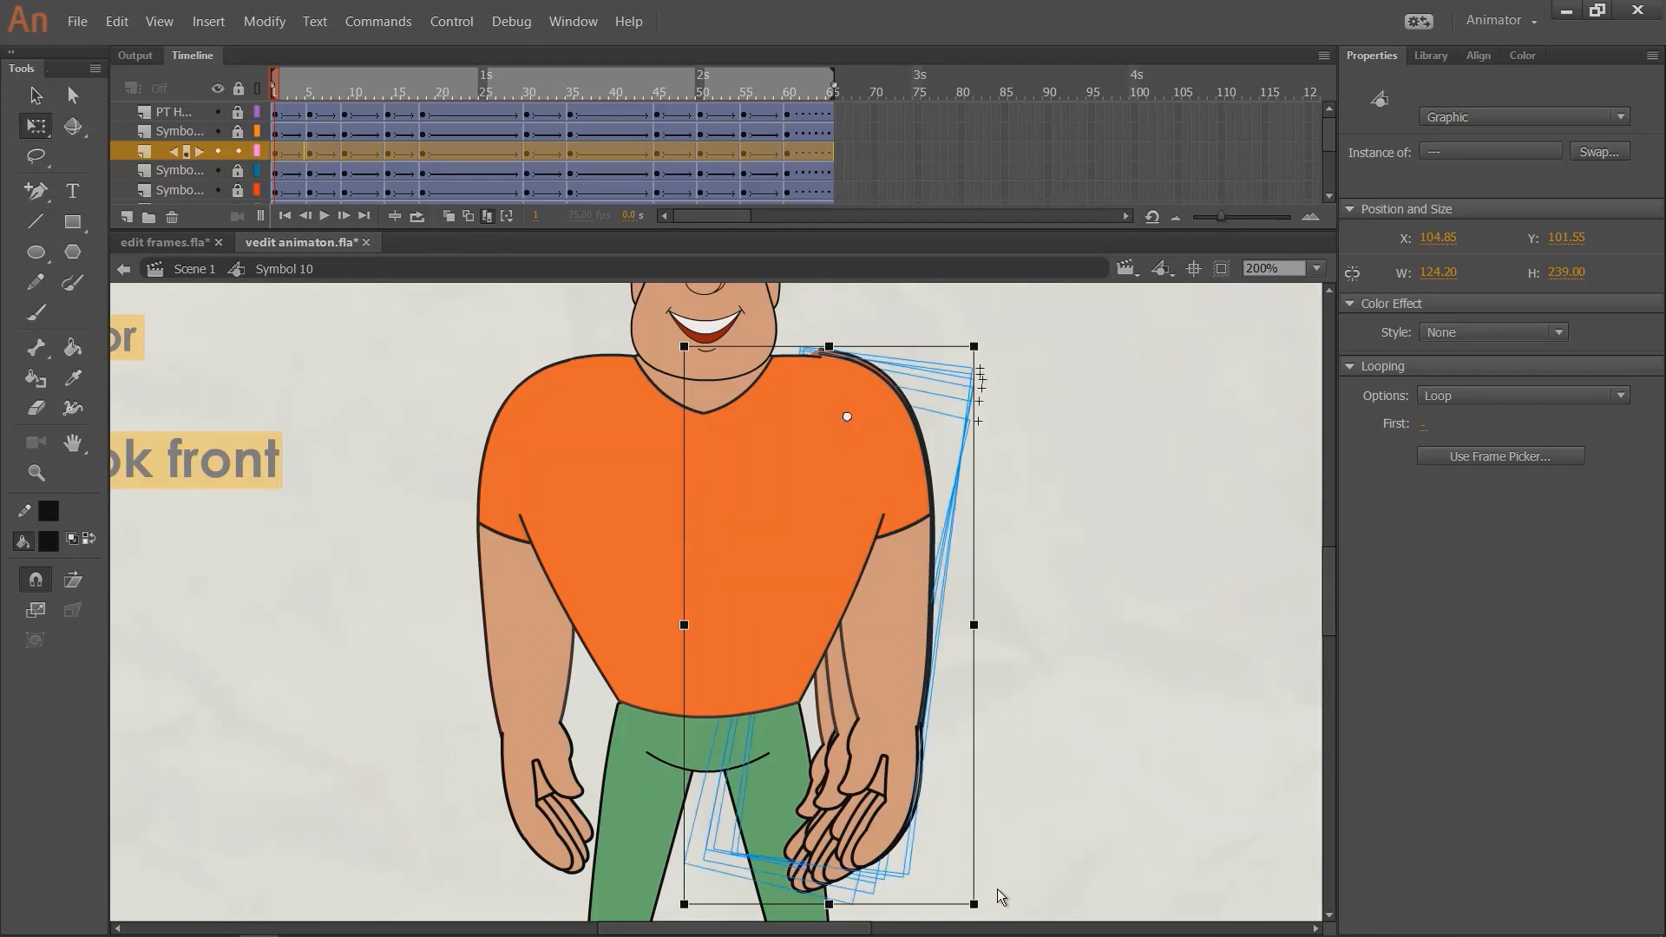
drag(1011, 909, 1082, 905)
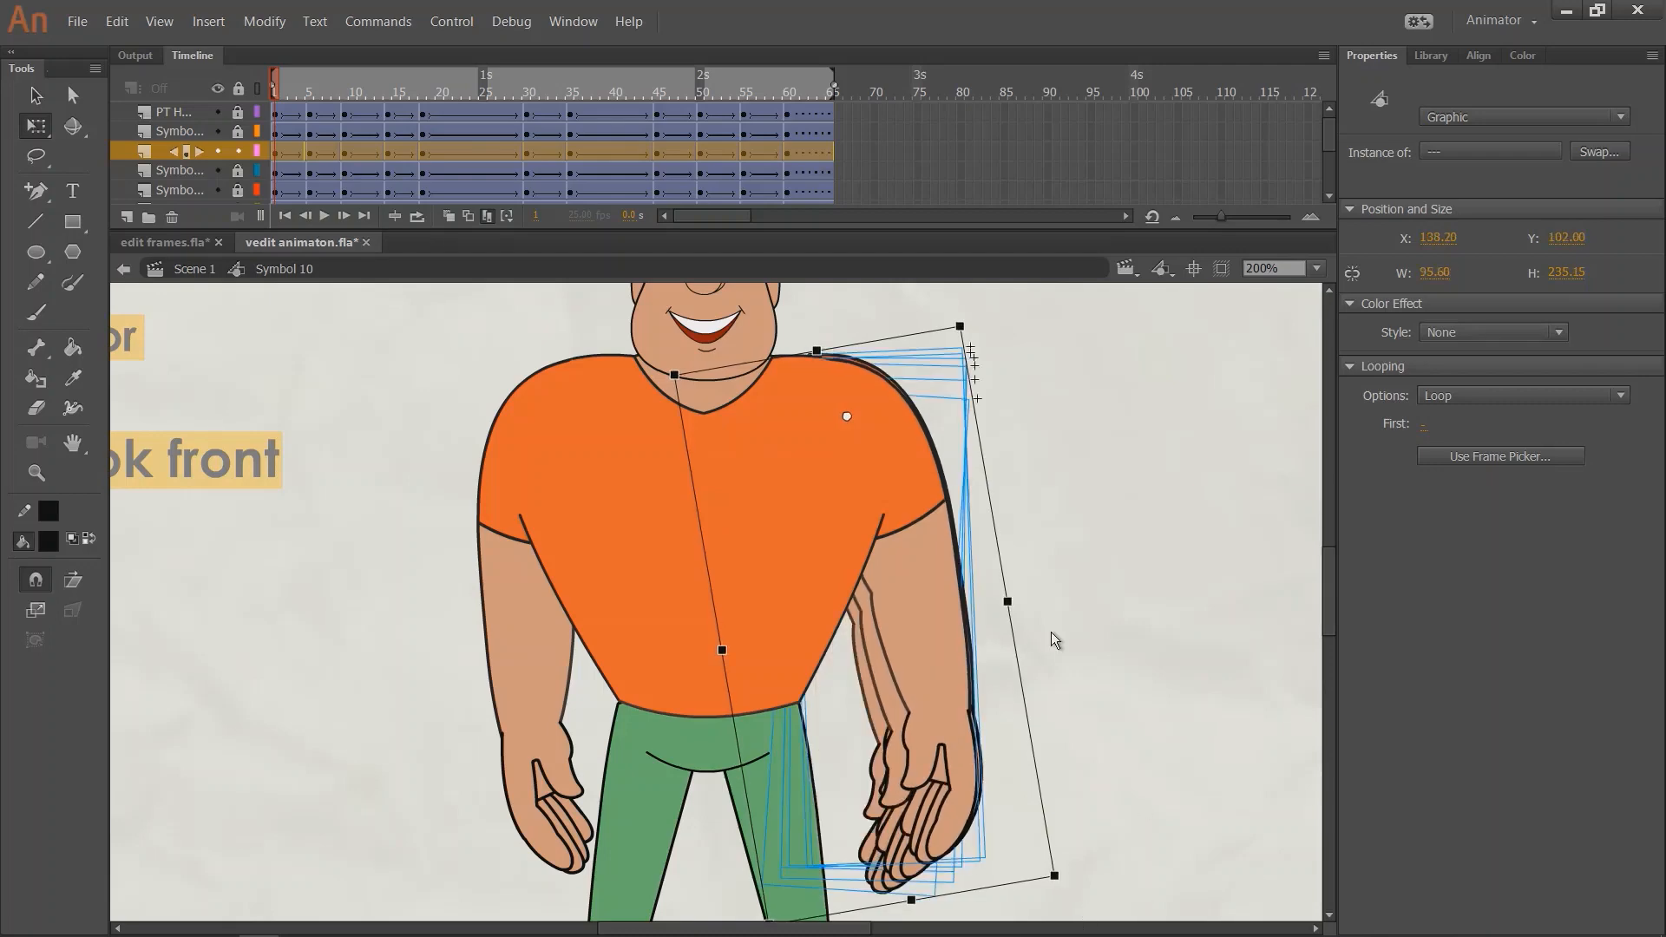
Turn off Edit Multiple Frames, preview the rotated arm's animation, and return to frame 1.
click(488, 217)
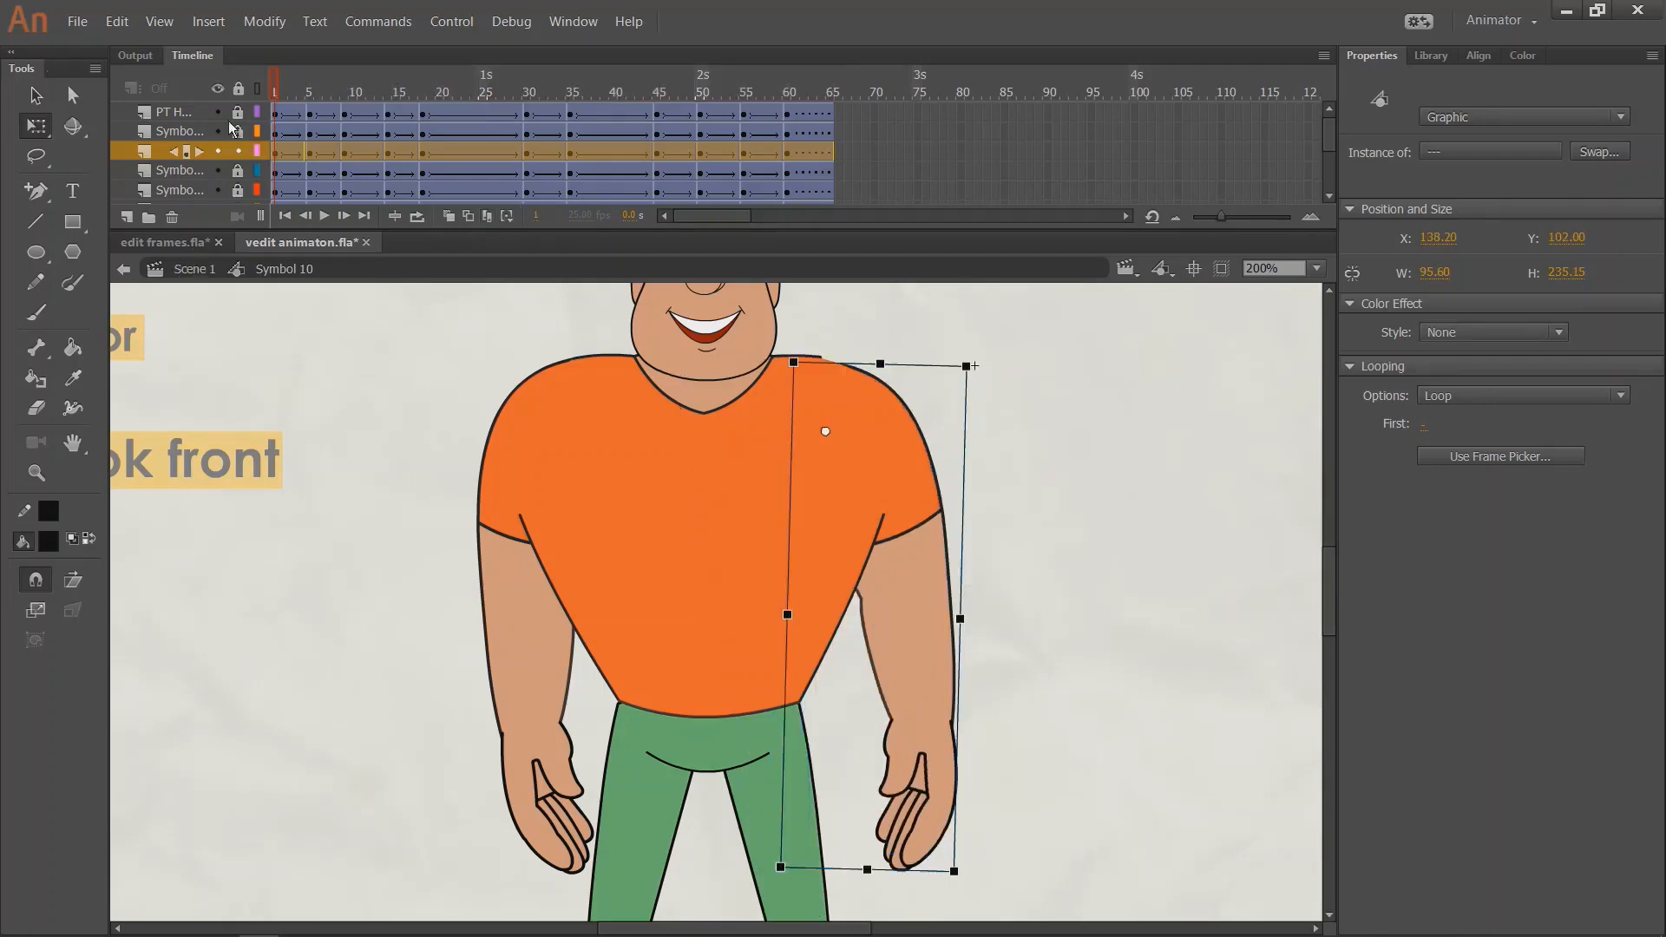
key(Return)
drag(507, 123, 181, 149)
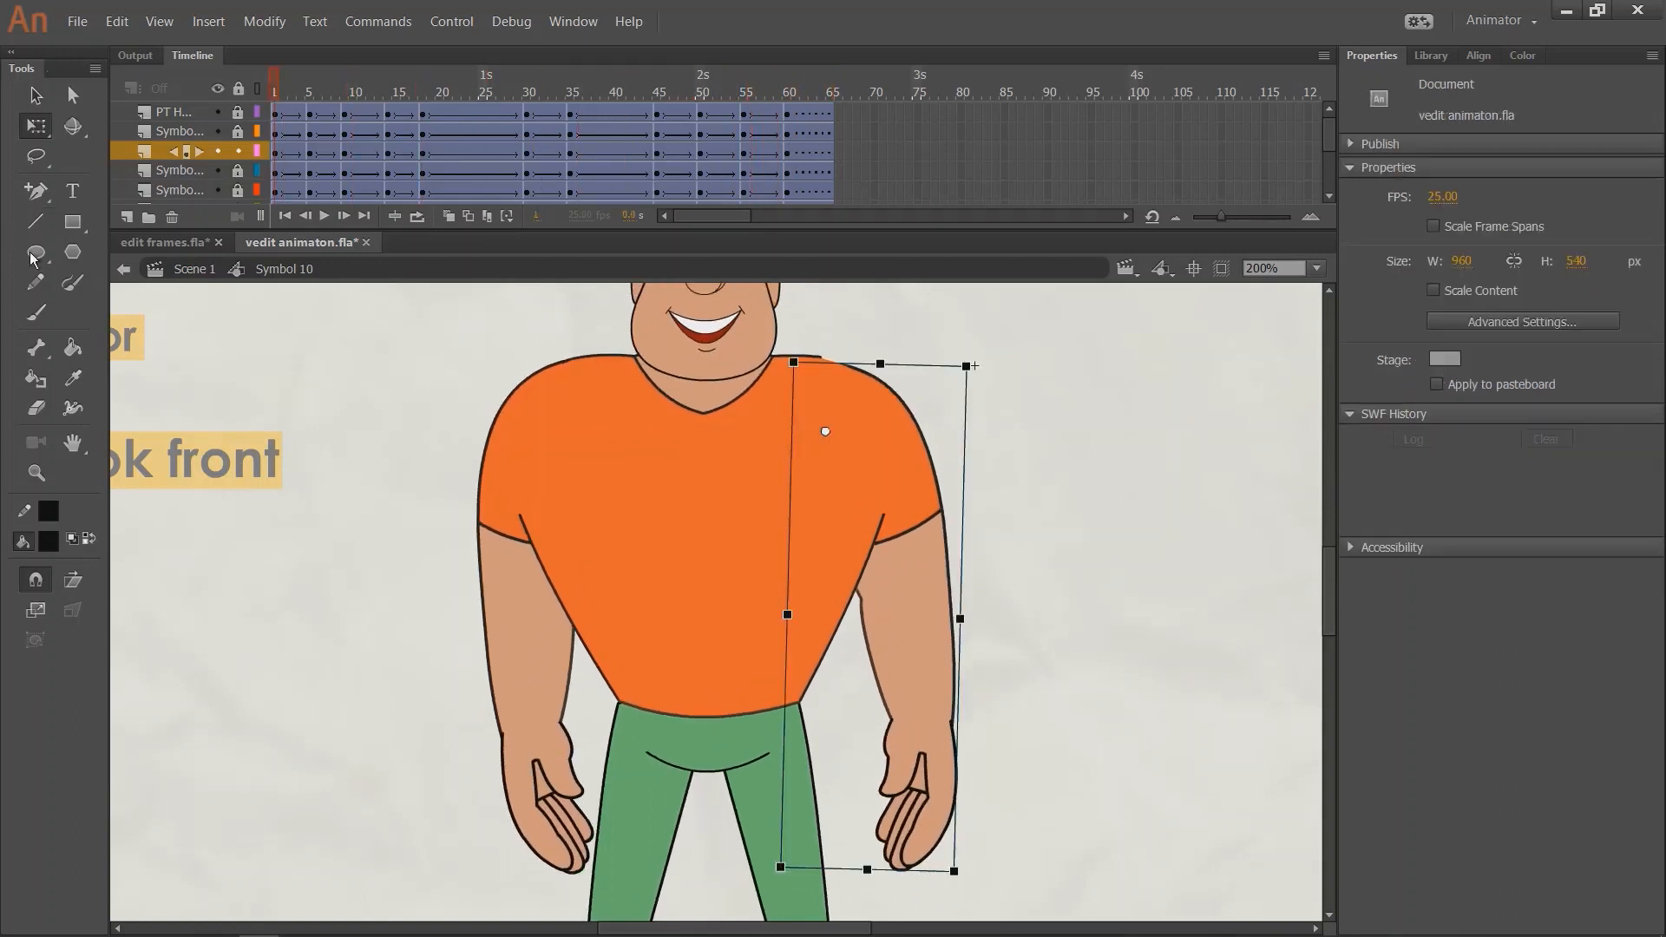
Nudge the character's left arm slightly up to Y 99.60 across all frames using Edit Multiple Frames, and turn the mode off.
click(487, 216)
click(507, 216)
click(555, 352)
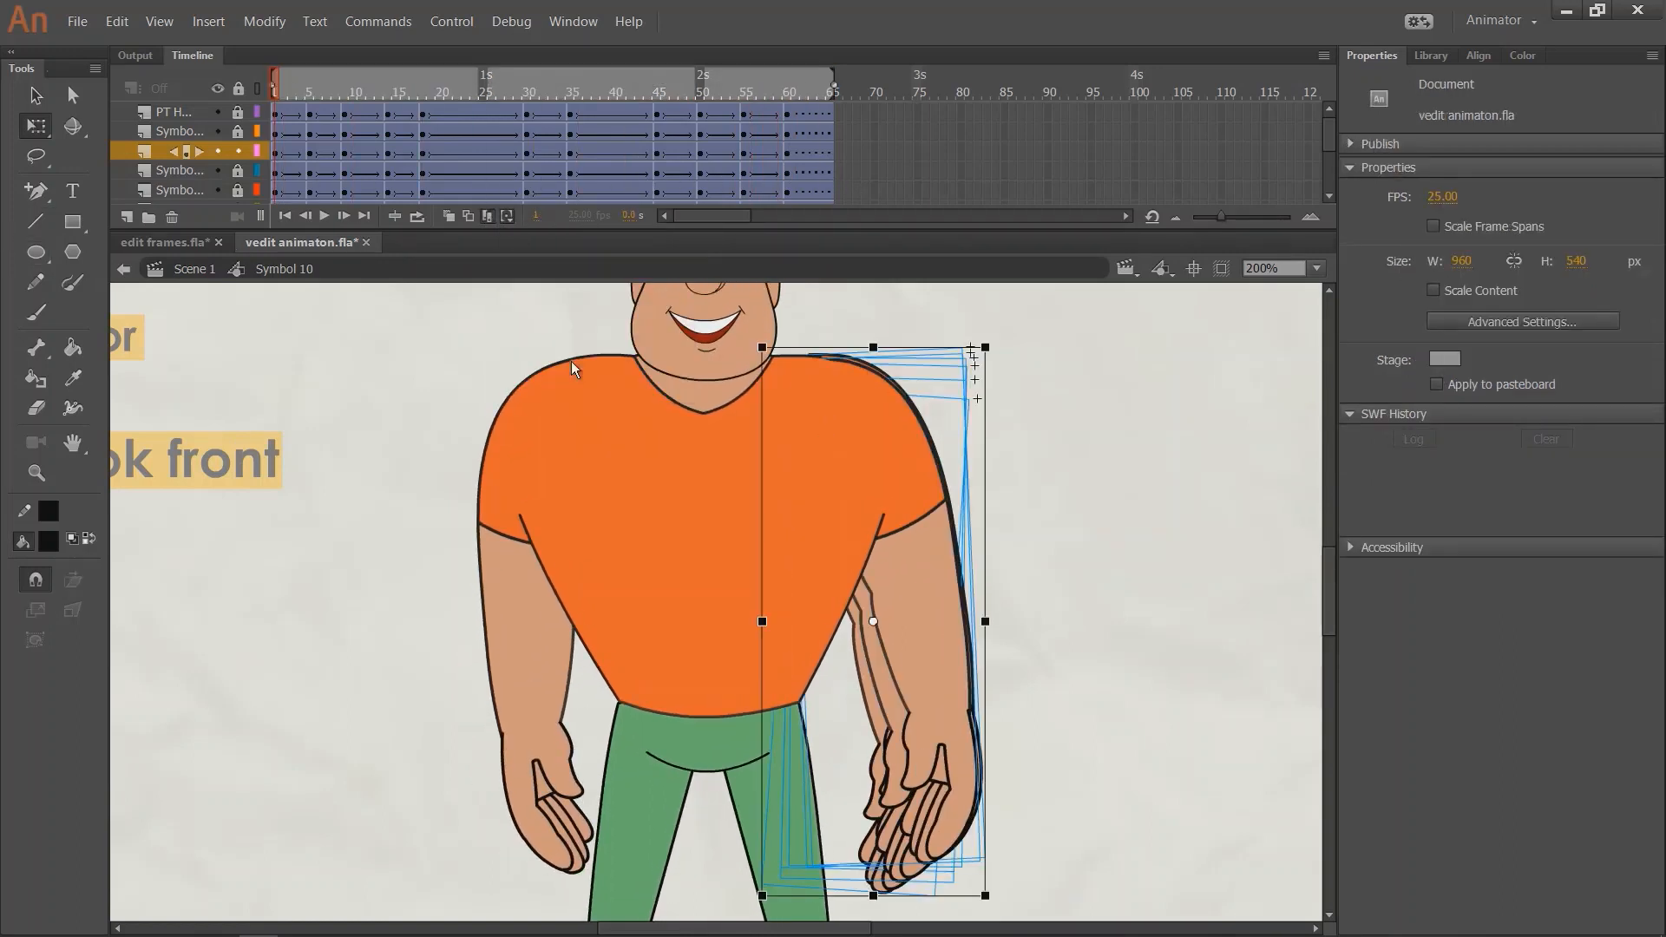
key(Up)
key(Up)
key(Up)
key(Up)
key(Up)
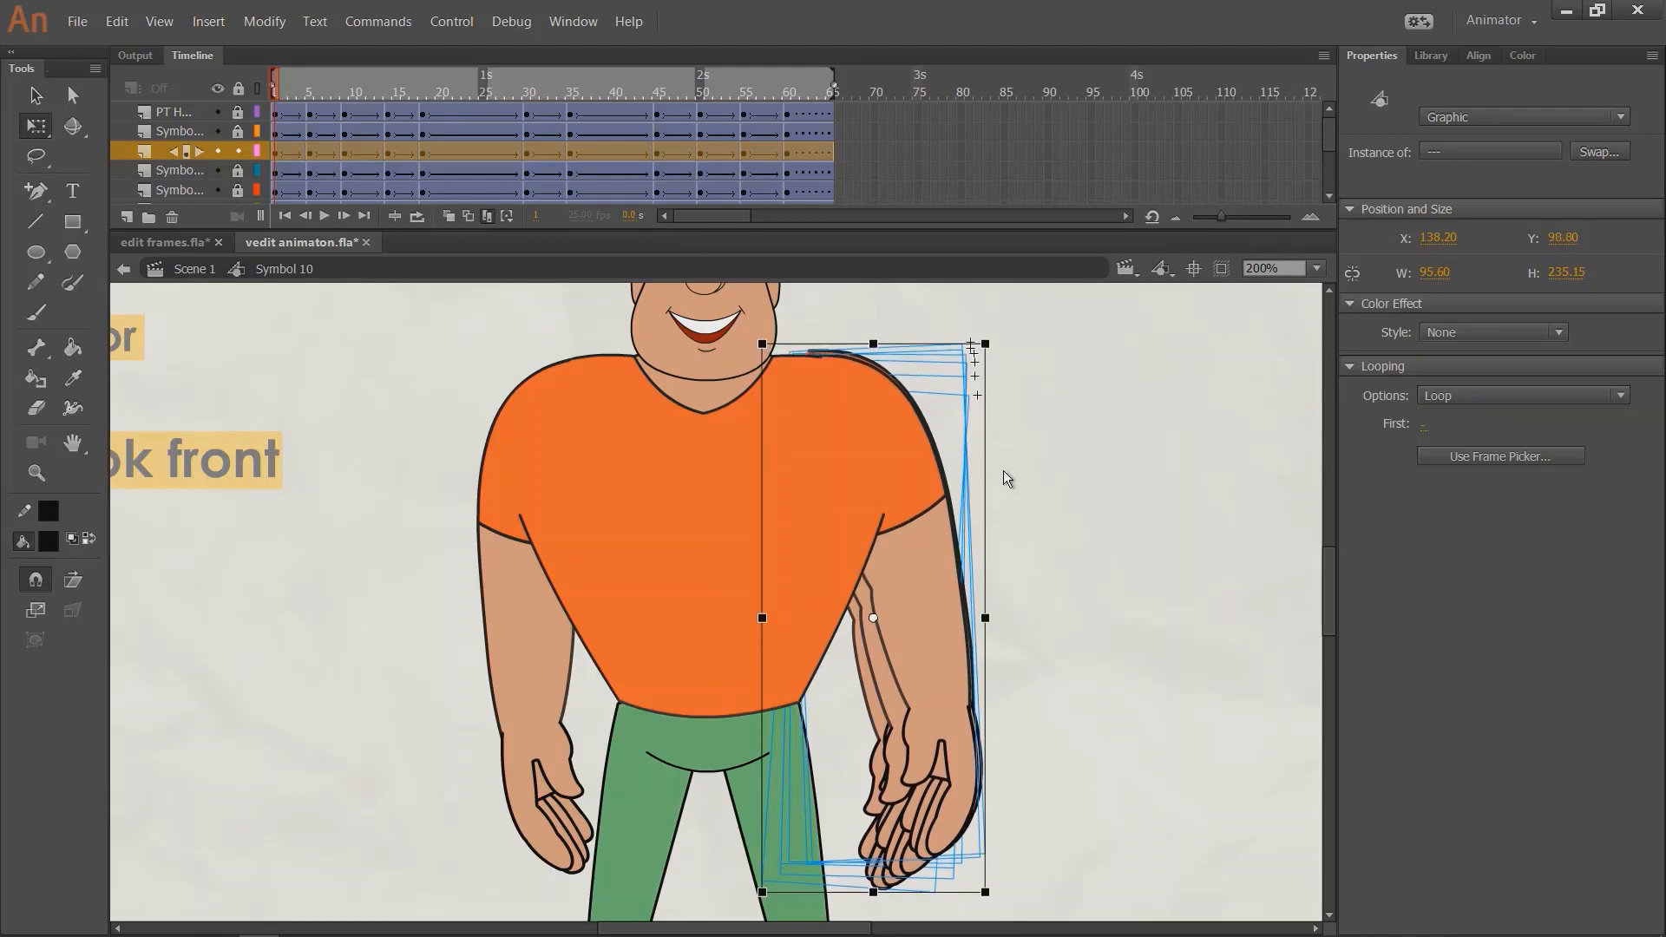
click(488, 216)
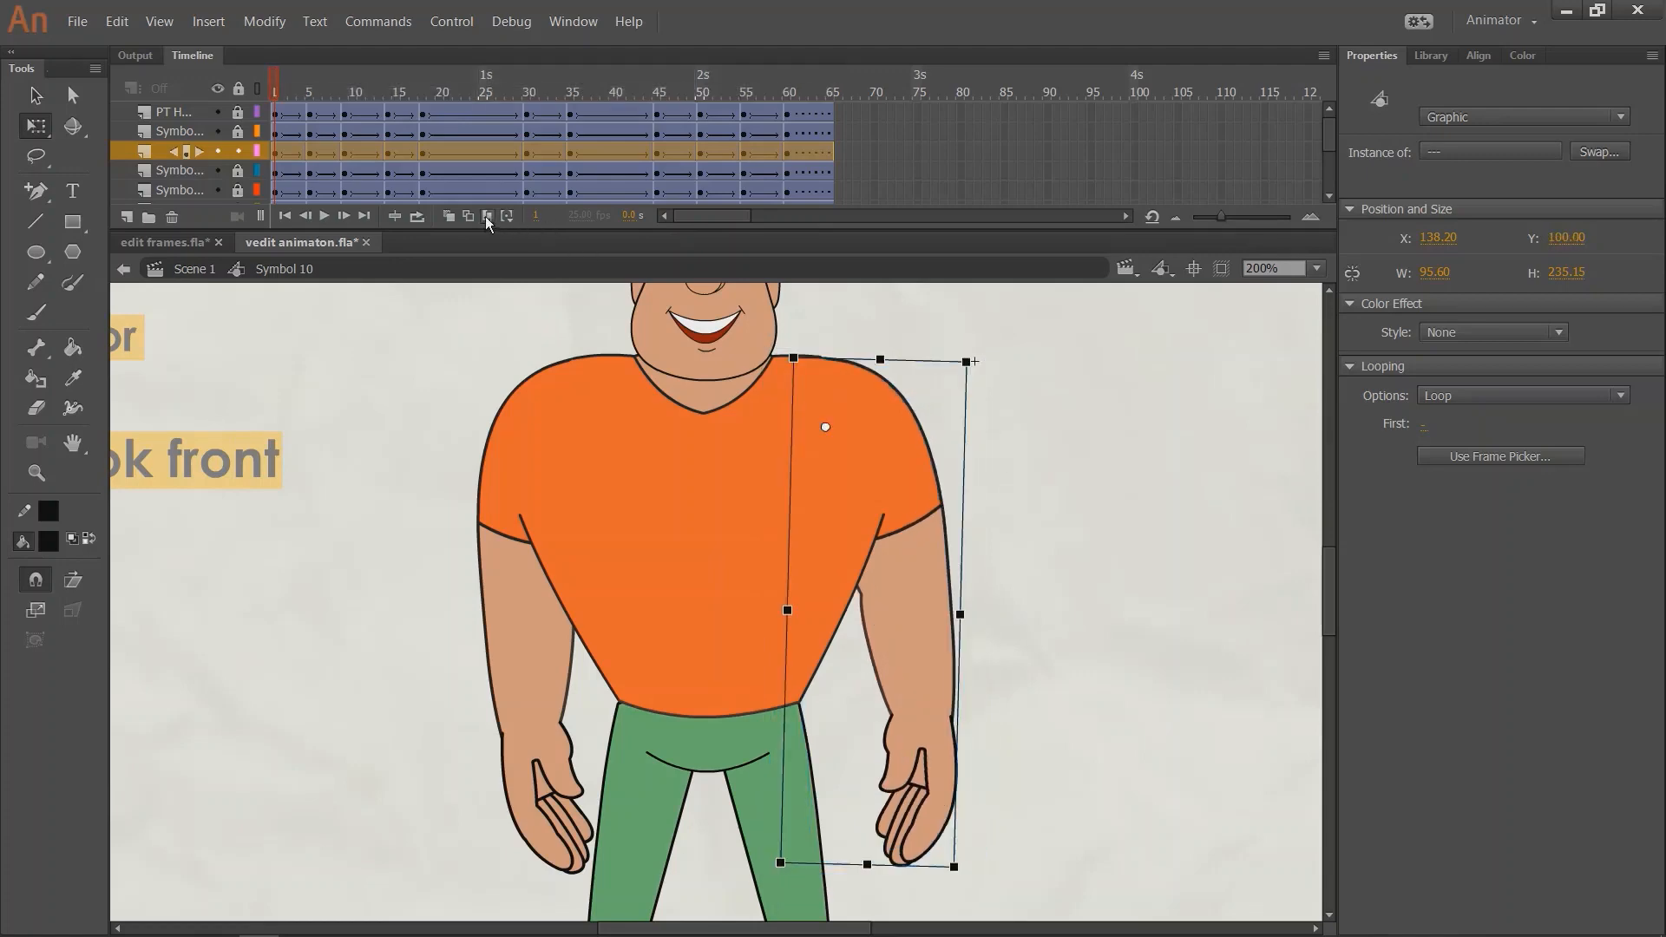
click(487, 216)
click(487, 216)
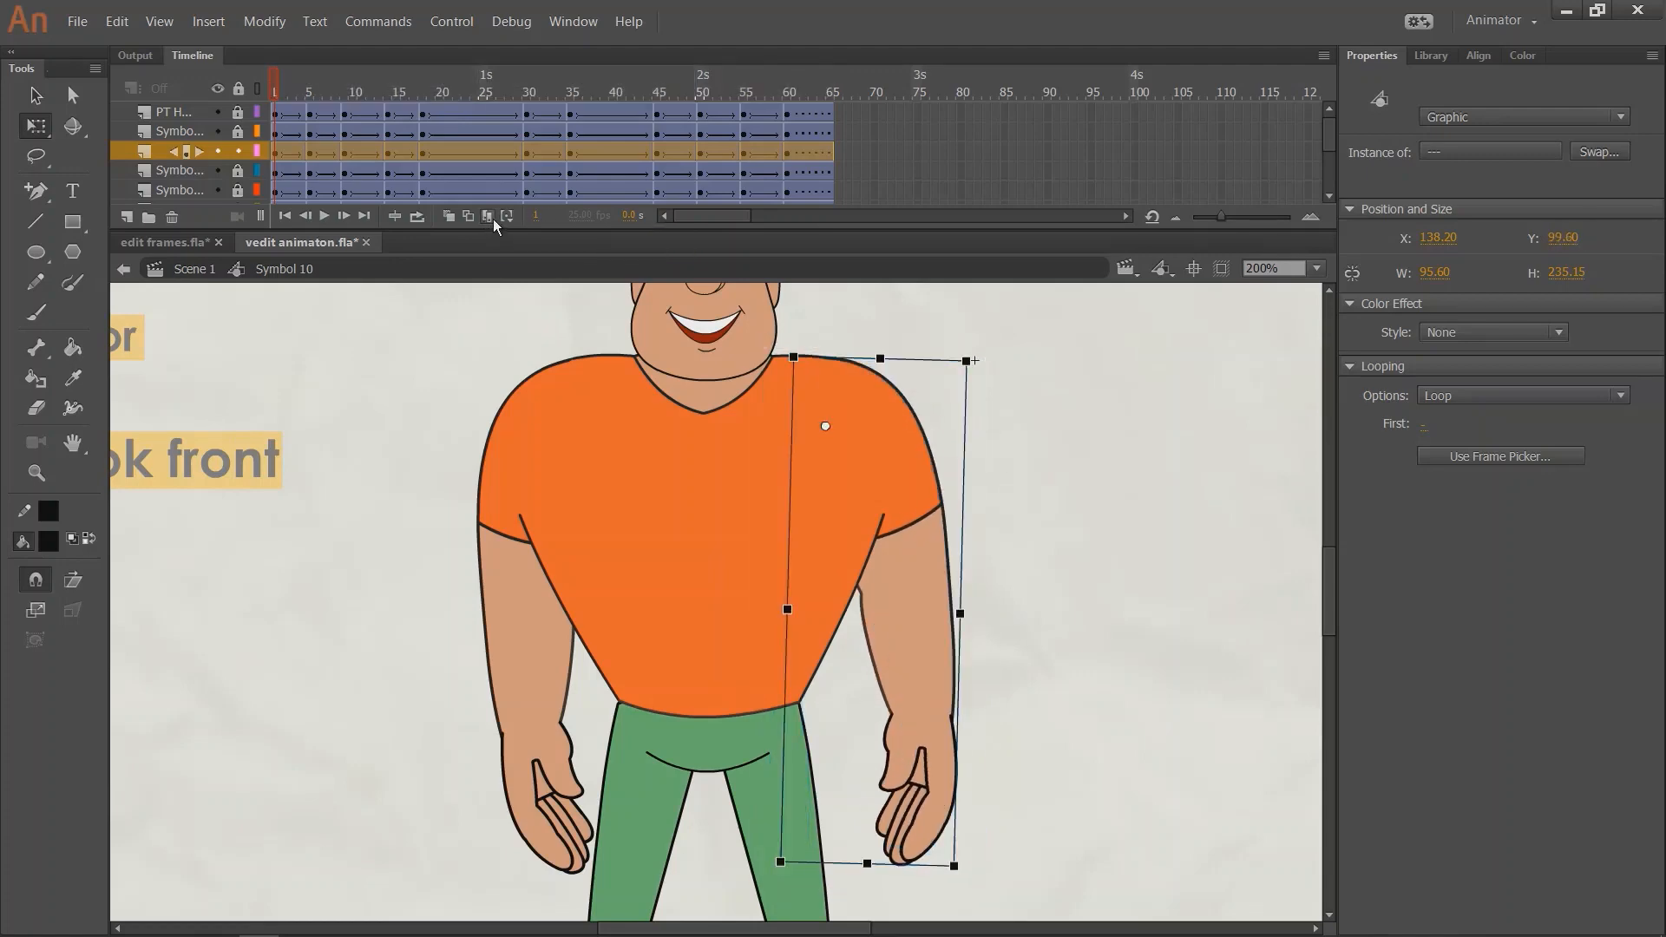
Preview the animation, return to frame 1, and lock the character's left arm layer while unlocking the right arm layer.
key(Return)
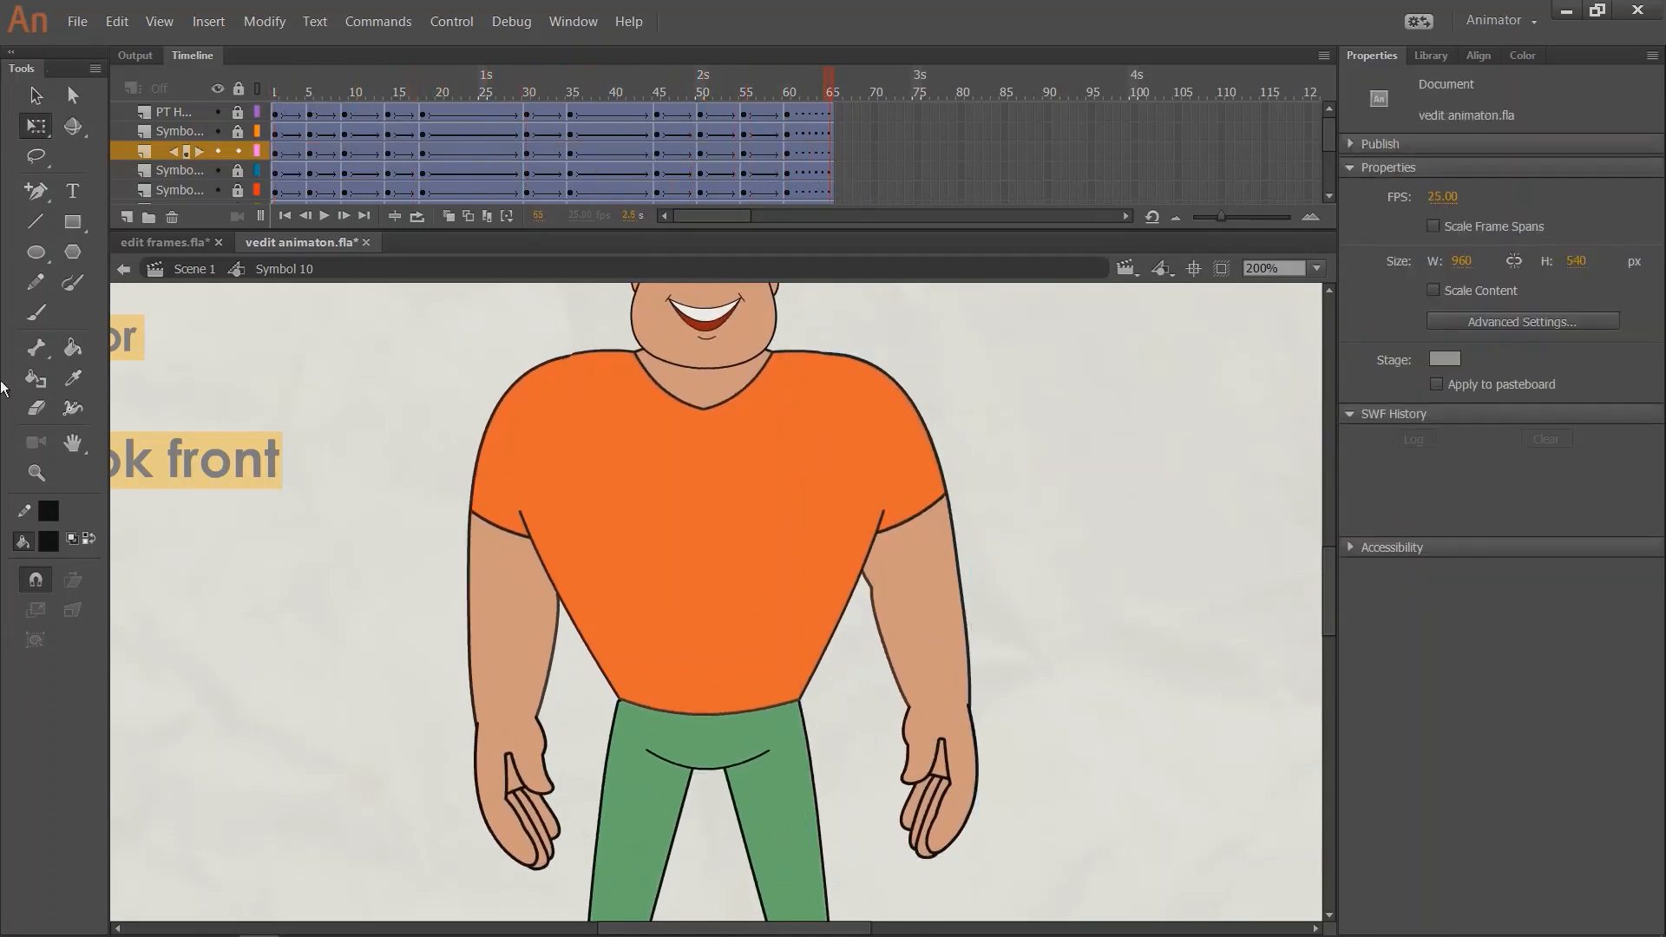
drag(342, 94, 227, 123)
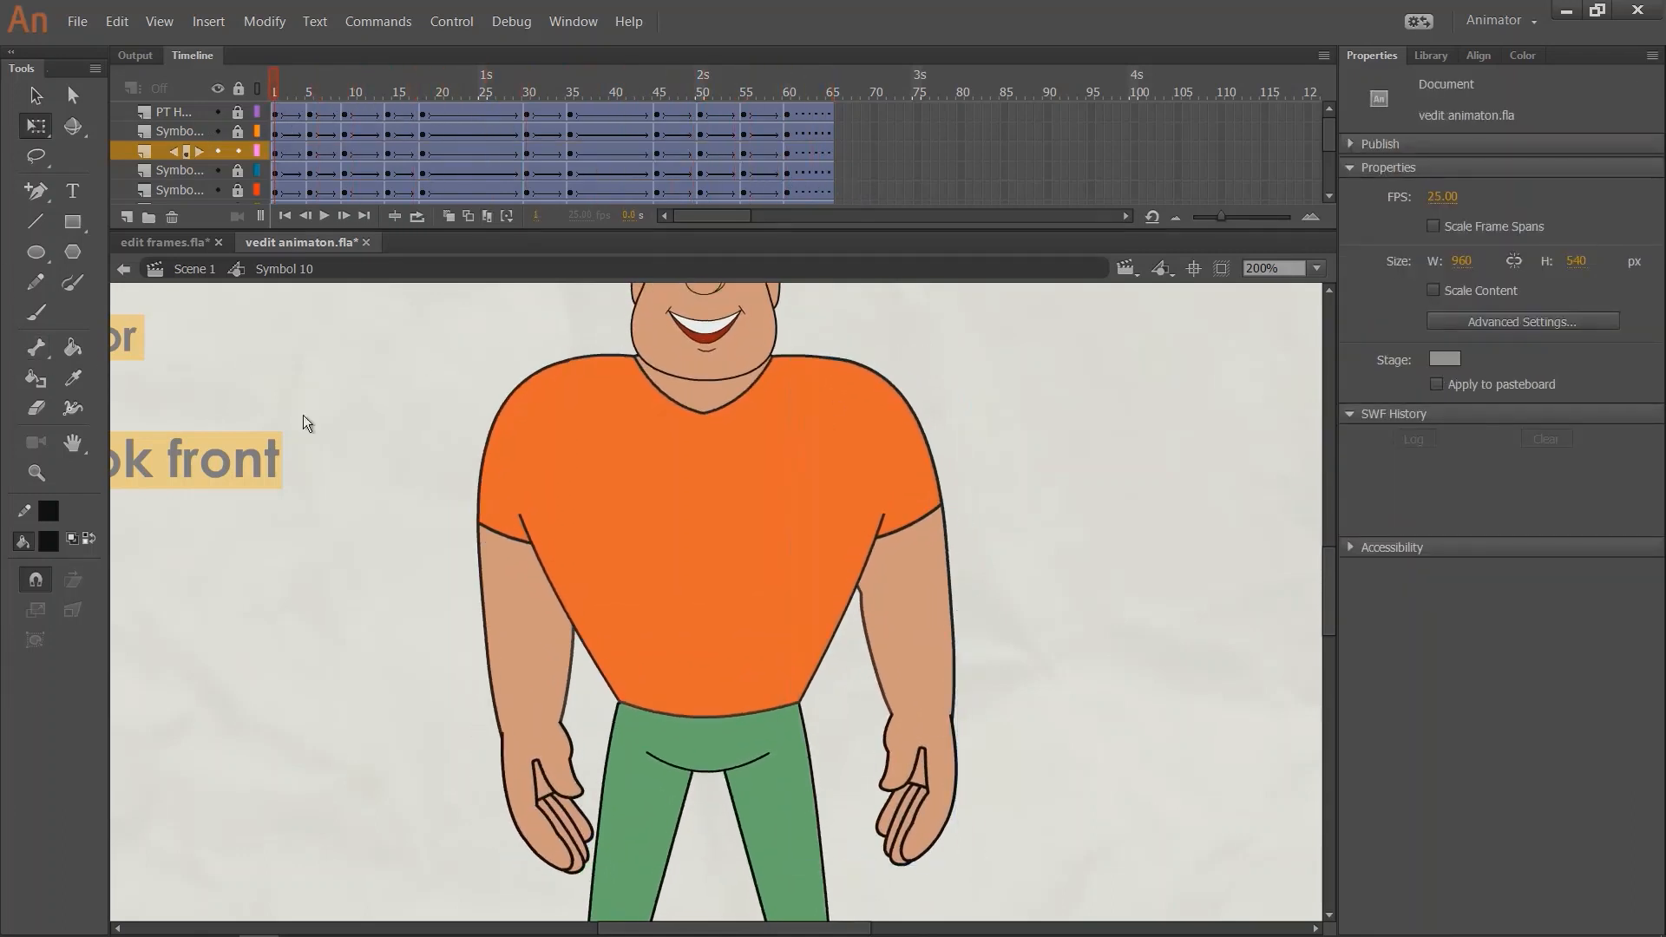
click(217, 171)
click(237, 151)
click(237, 170)
click(191, 170)
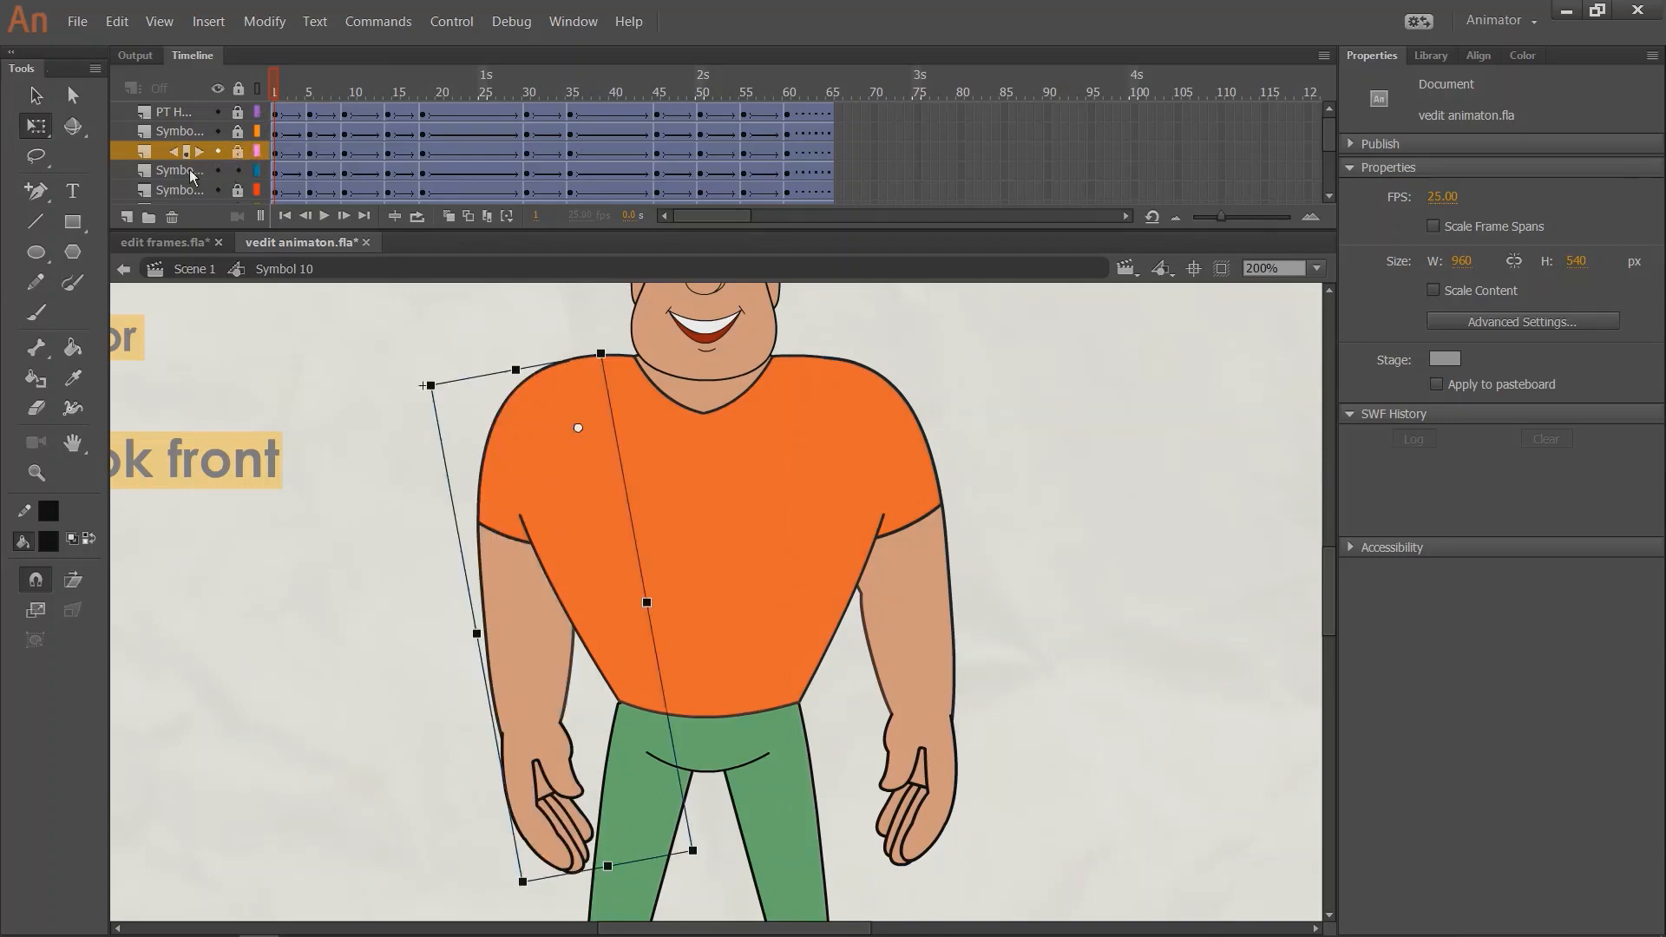
Rotate the character's right arm outward about the shoulder in all frames using Edit Multiple Frames with Marker Range All, and preview the result.
click(487, 216)
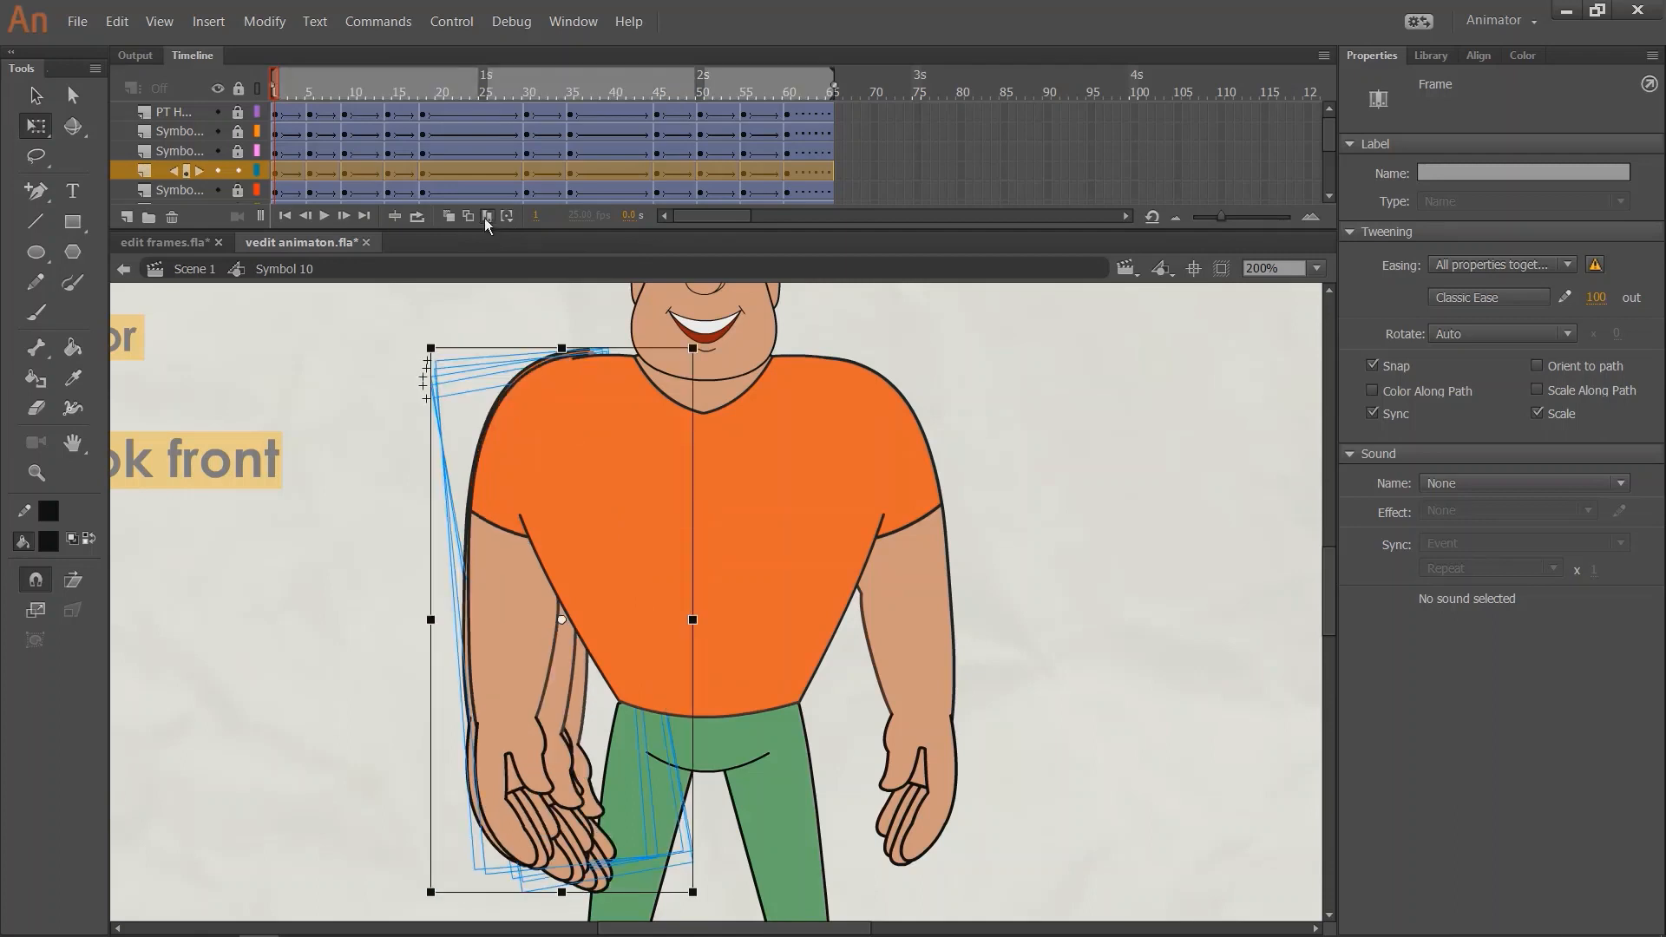
click(507, 216)
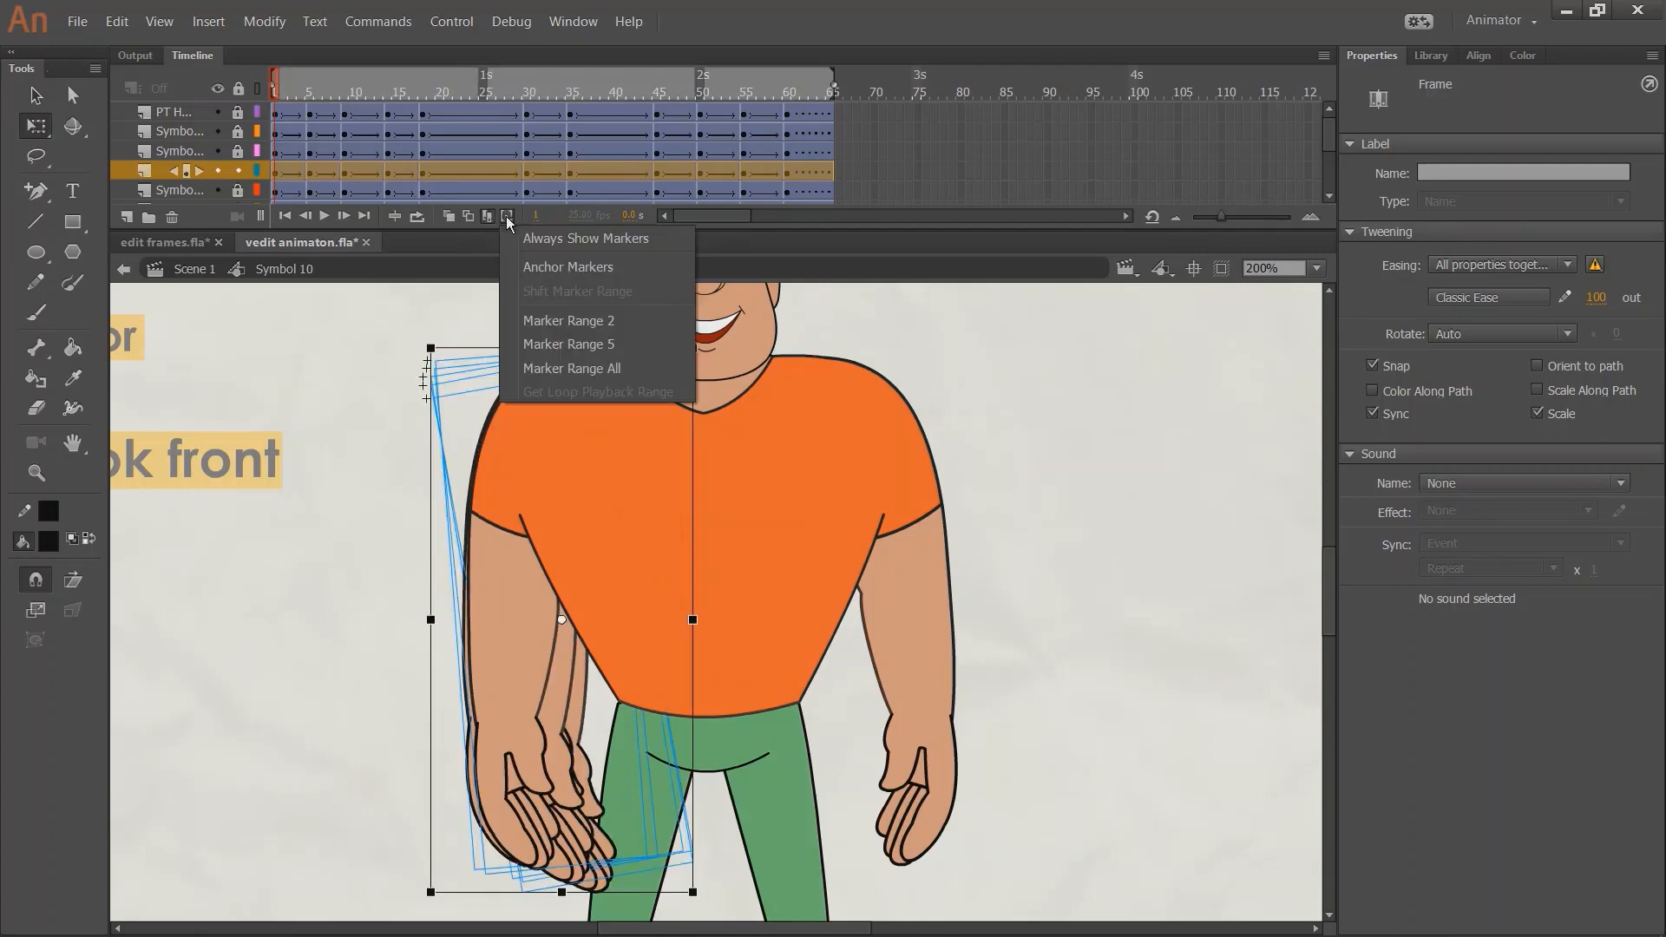
click(582, 368)
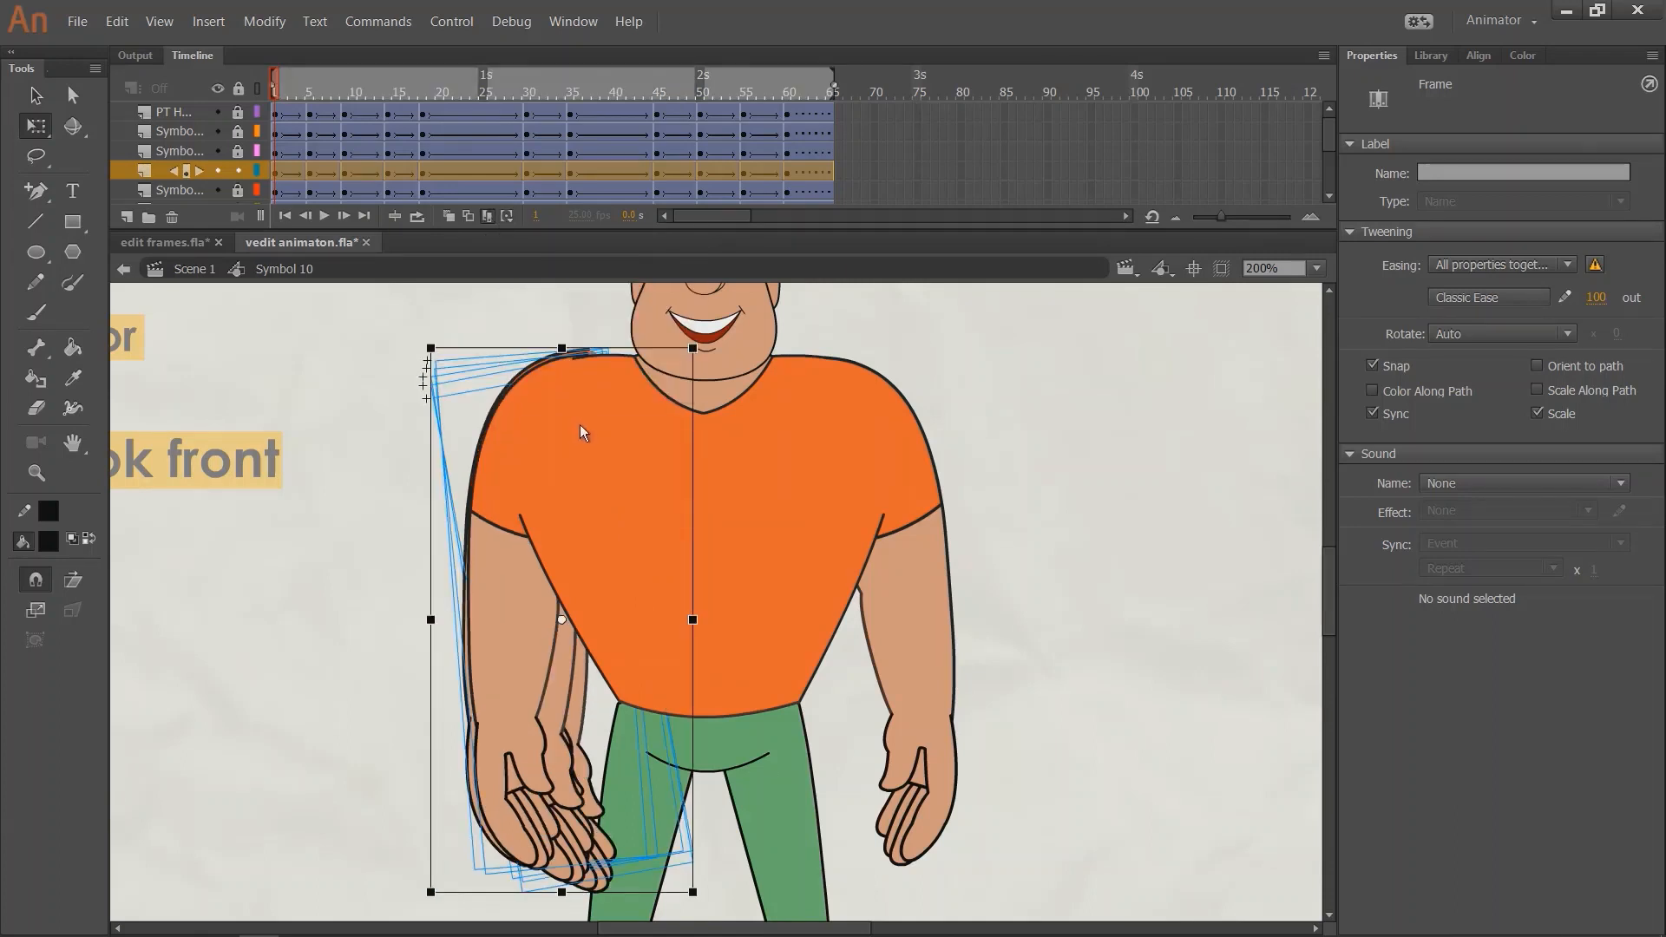
click(580, 425)
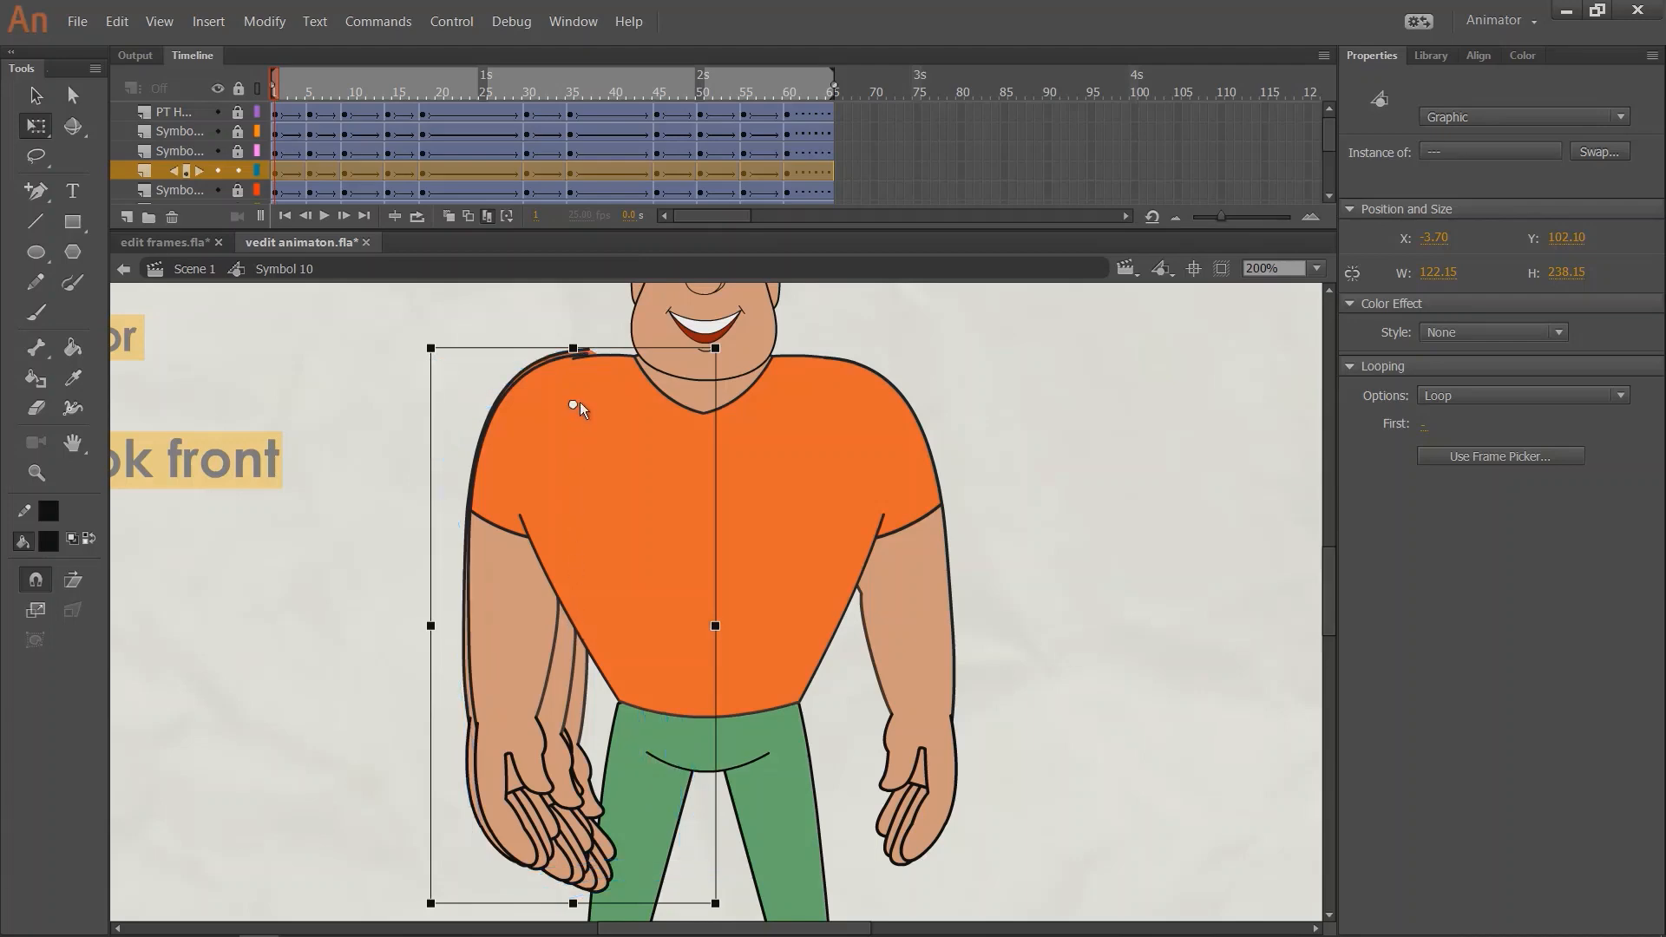
drag(720, 908, 634, 926)
click(487, 216)
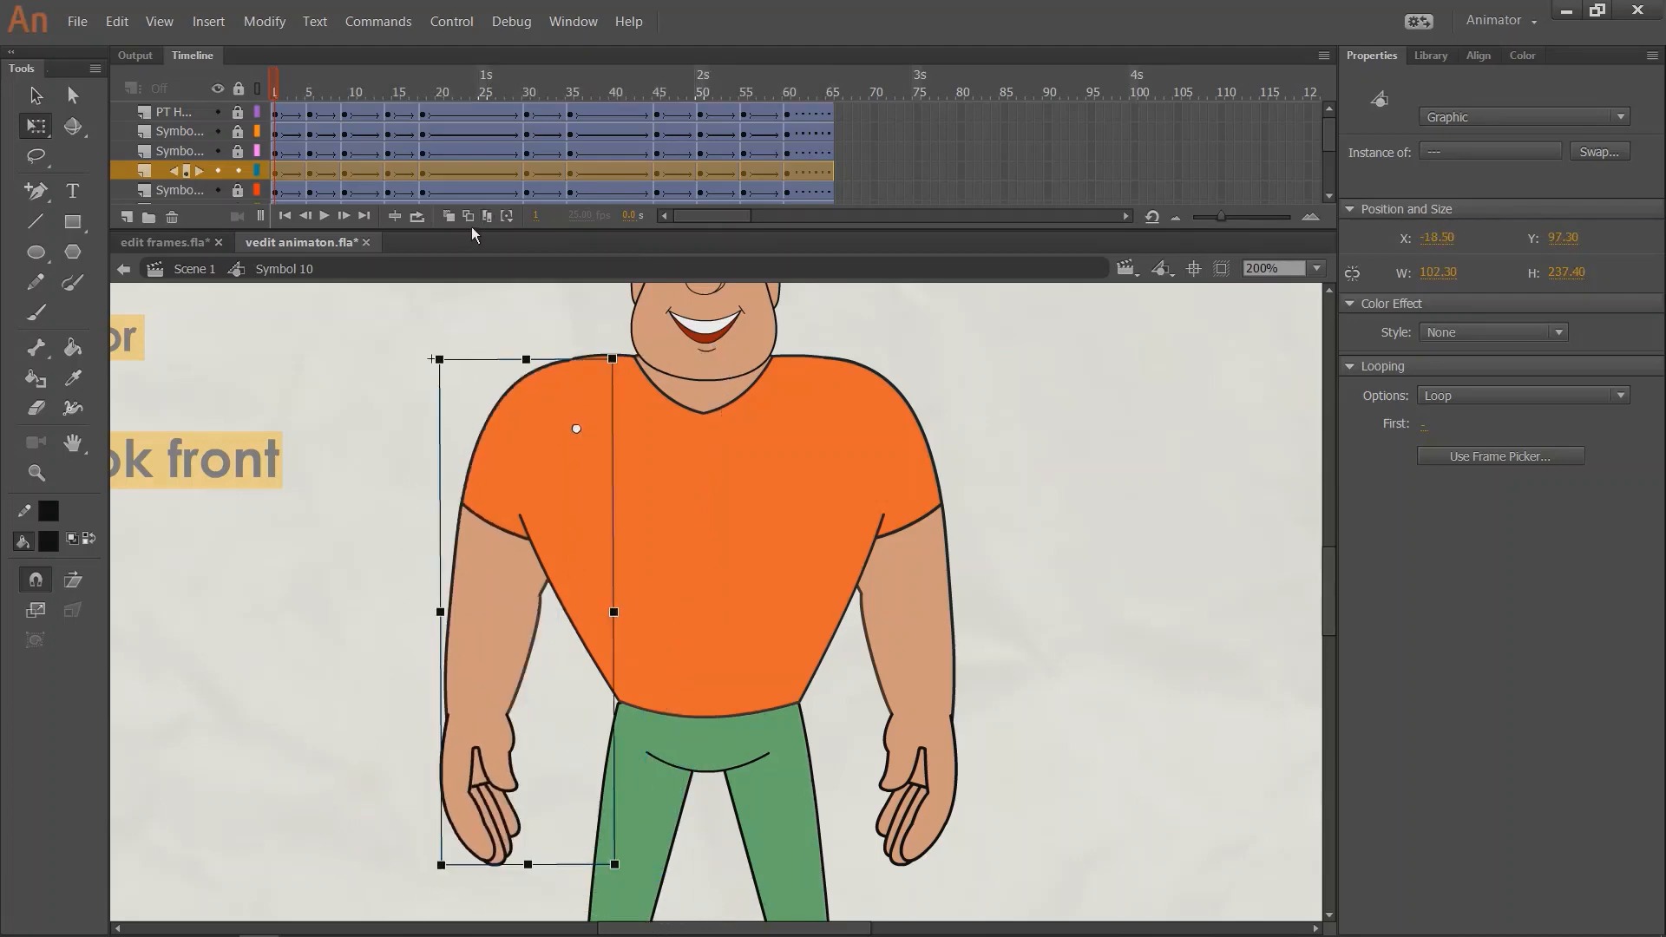
click(275, 90)
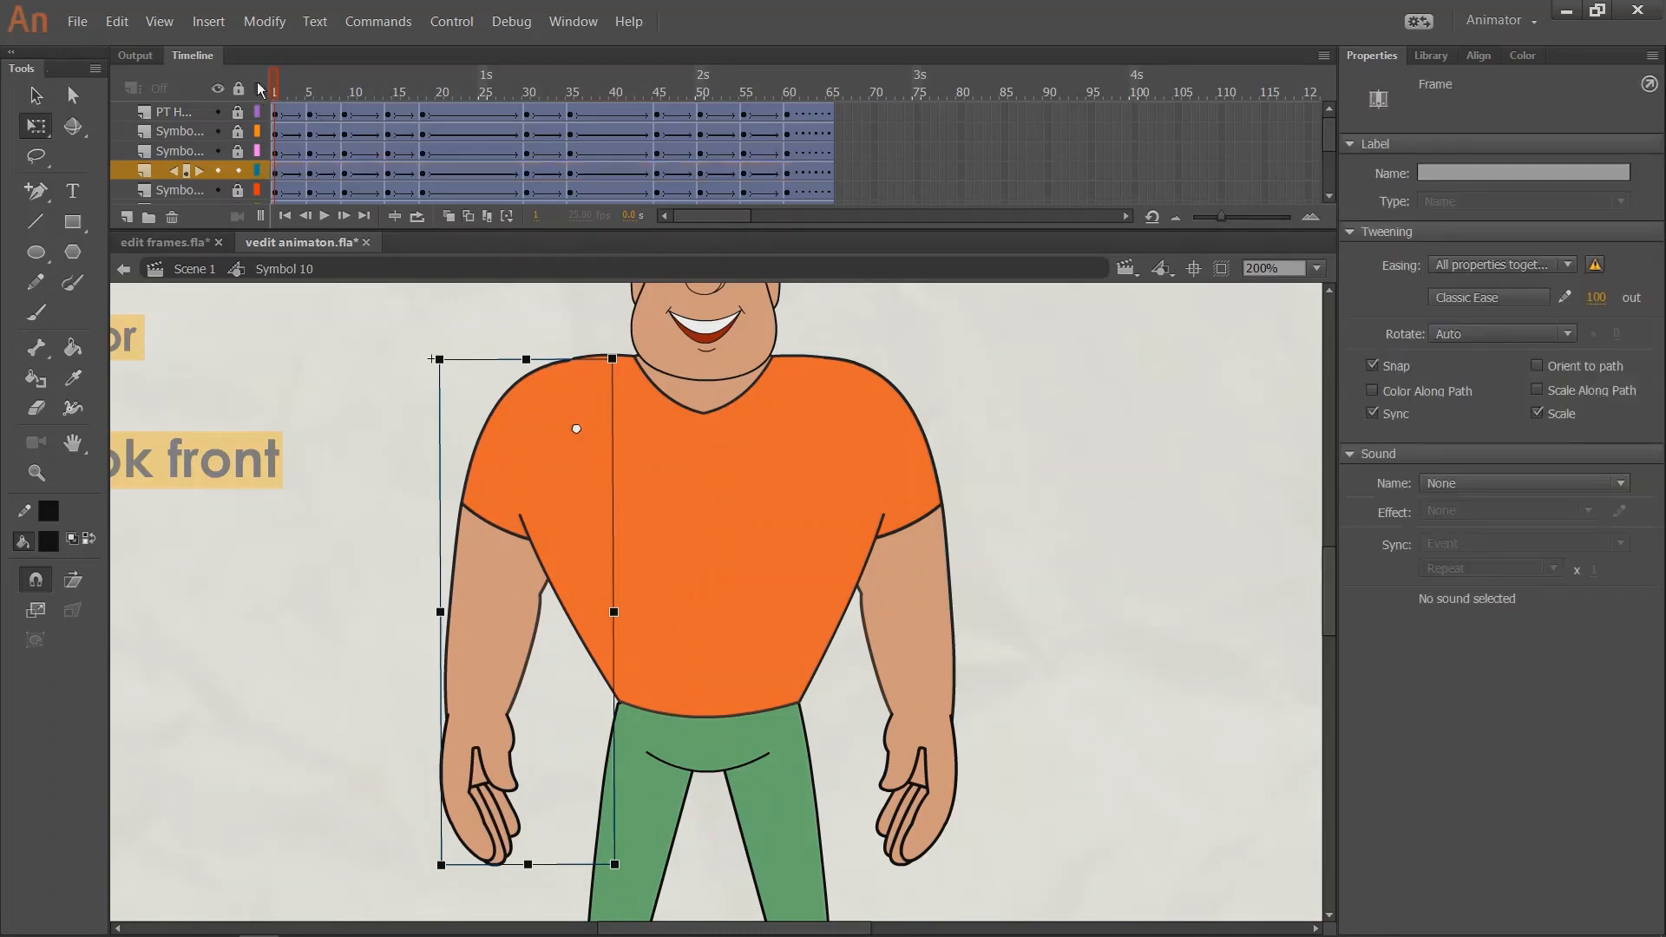
key(Return)
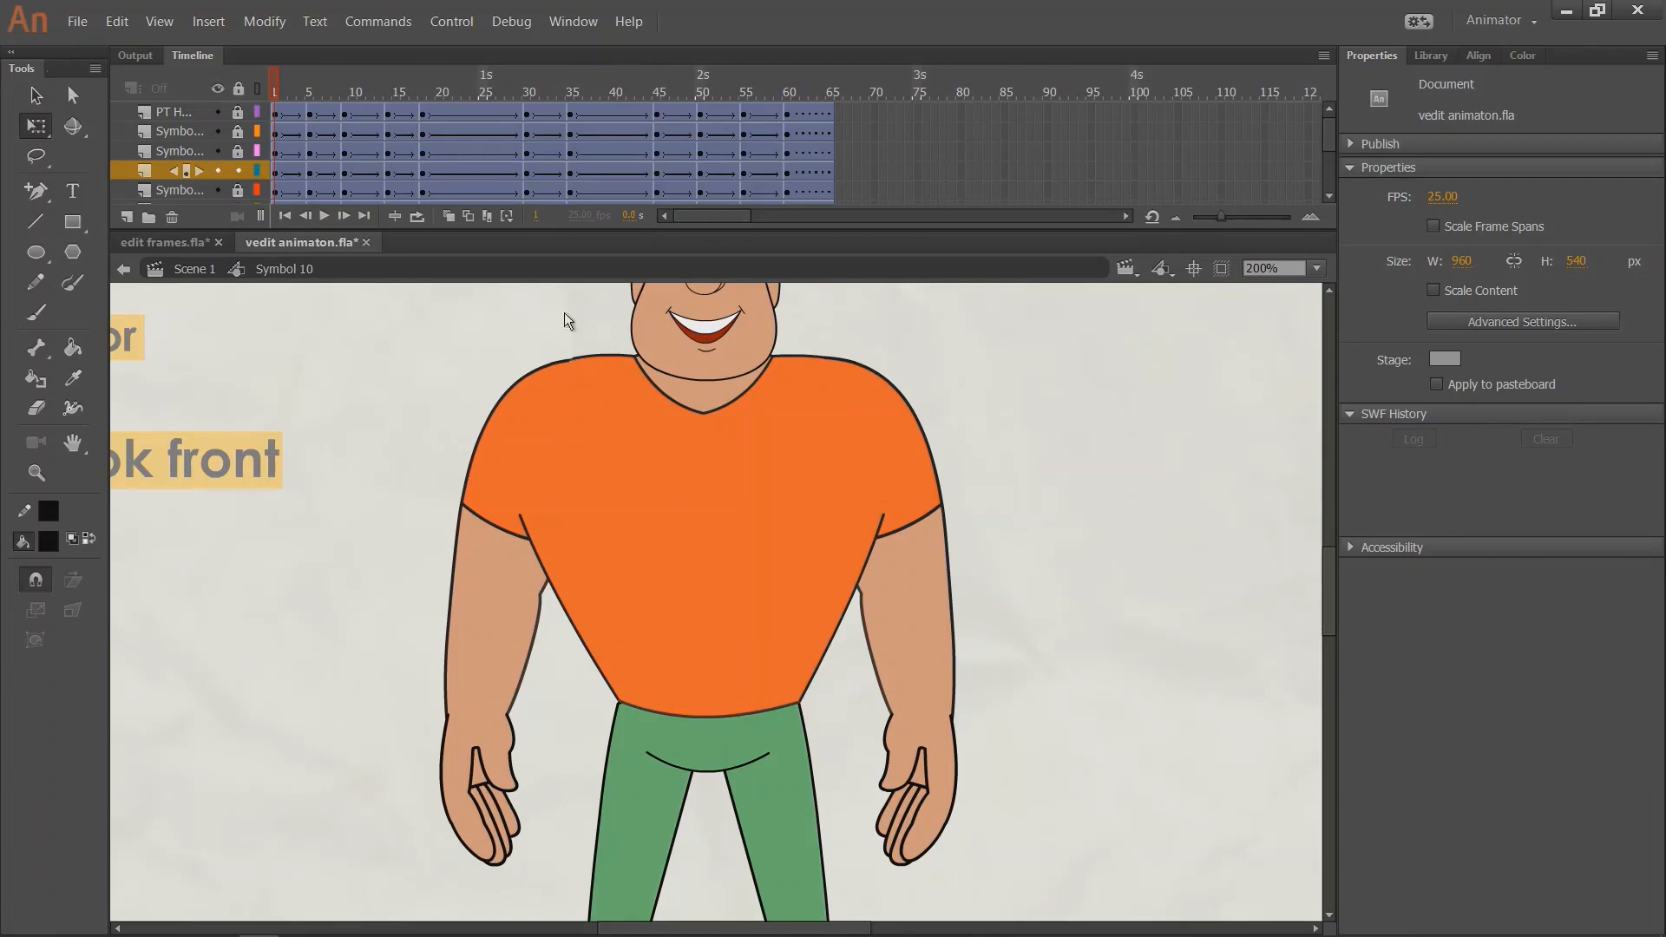
Nudge the character's right arm slightly up to Y 96.50 across all frames using Edit Multiple Frames, and turn the mode off.
click(488, 217)
click(507, 216)
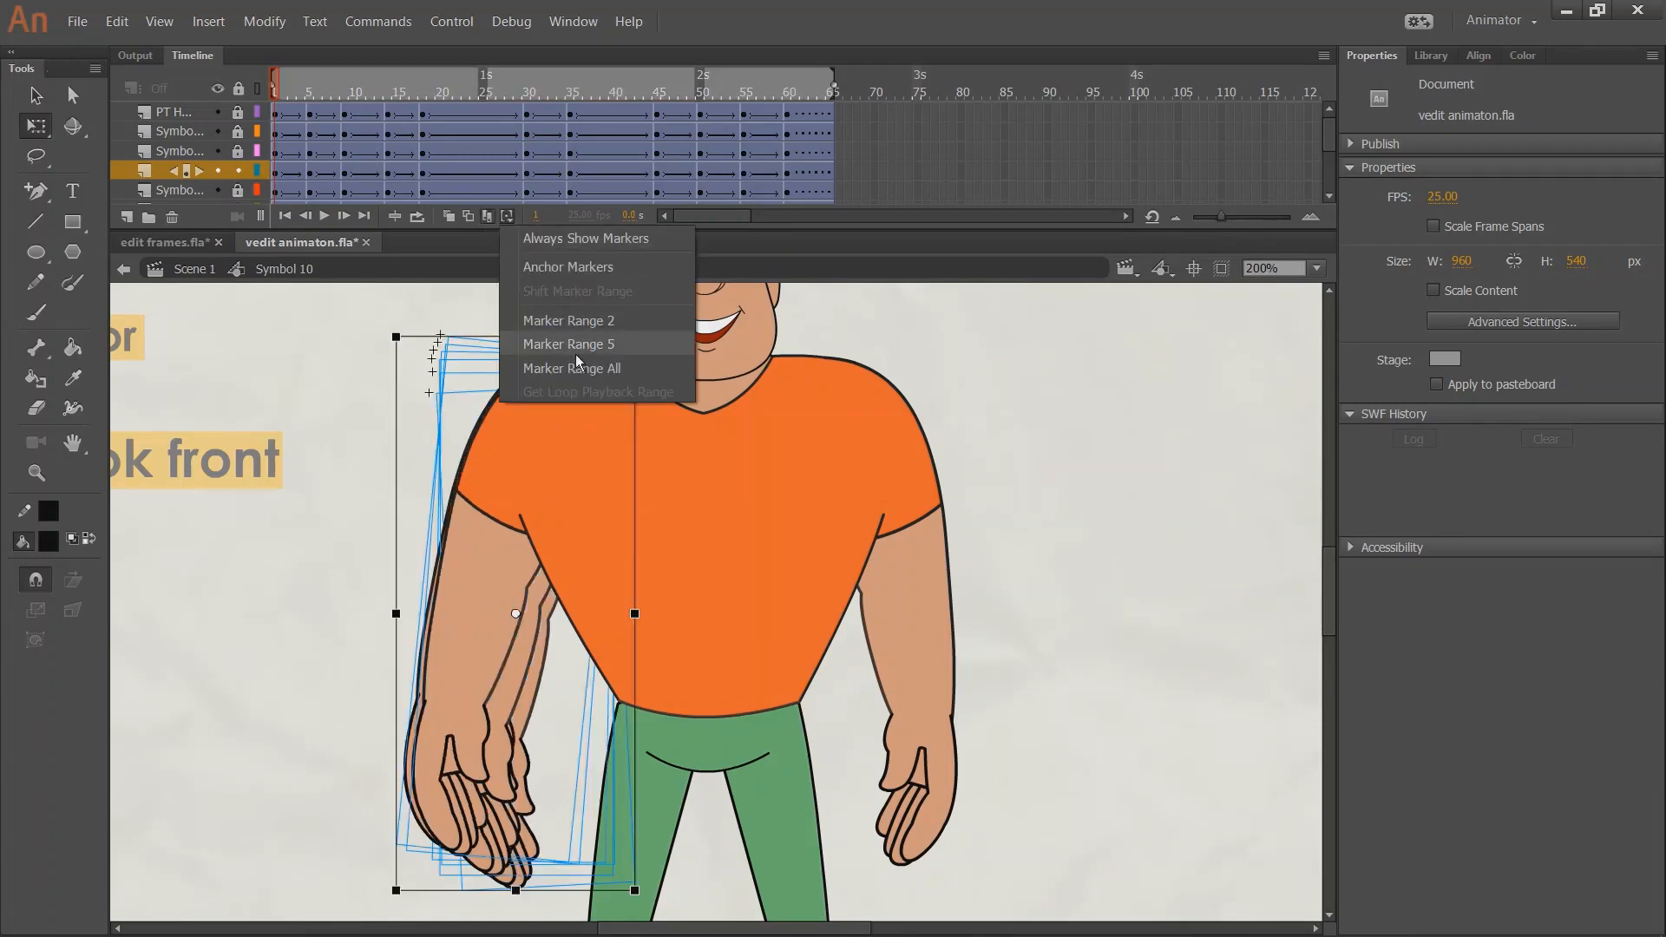
click(575, 354)
key(ctrl+a)
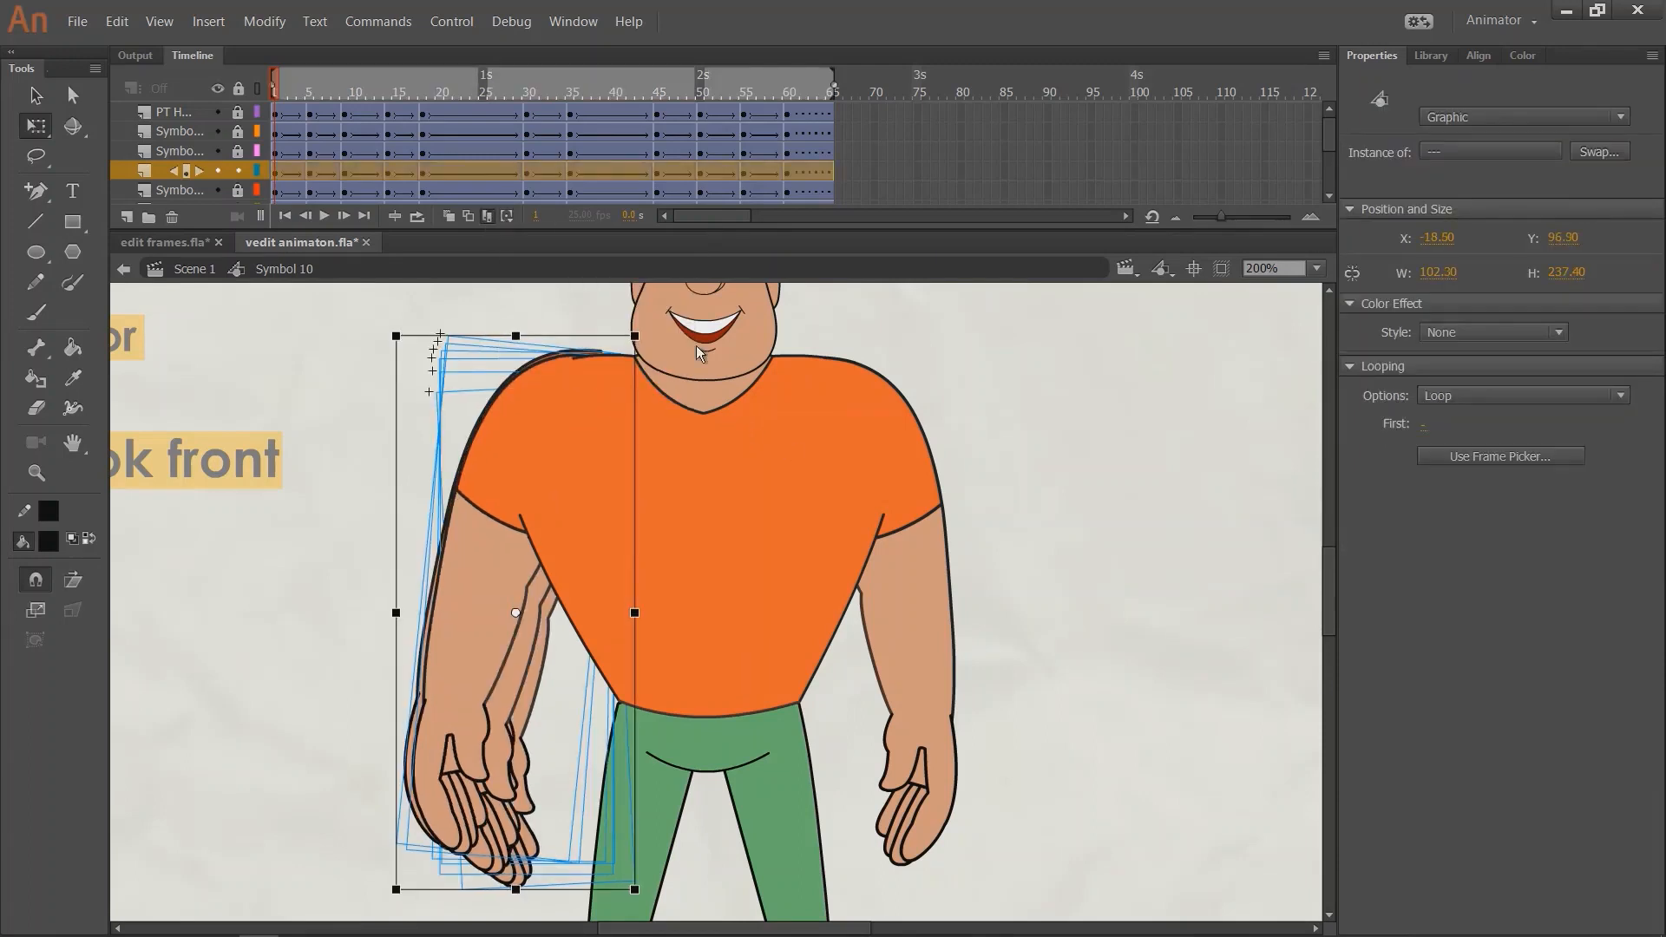
click(483, 215)
click(482, 215)
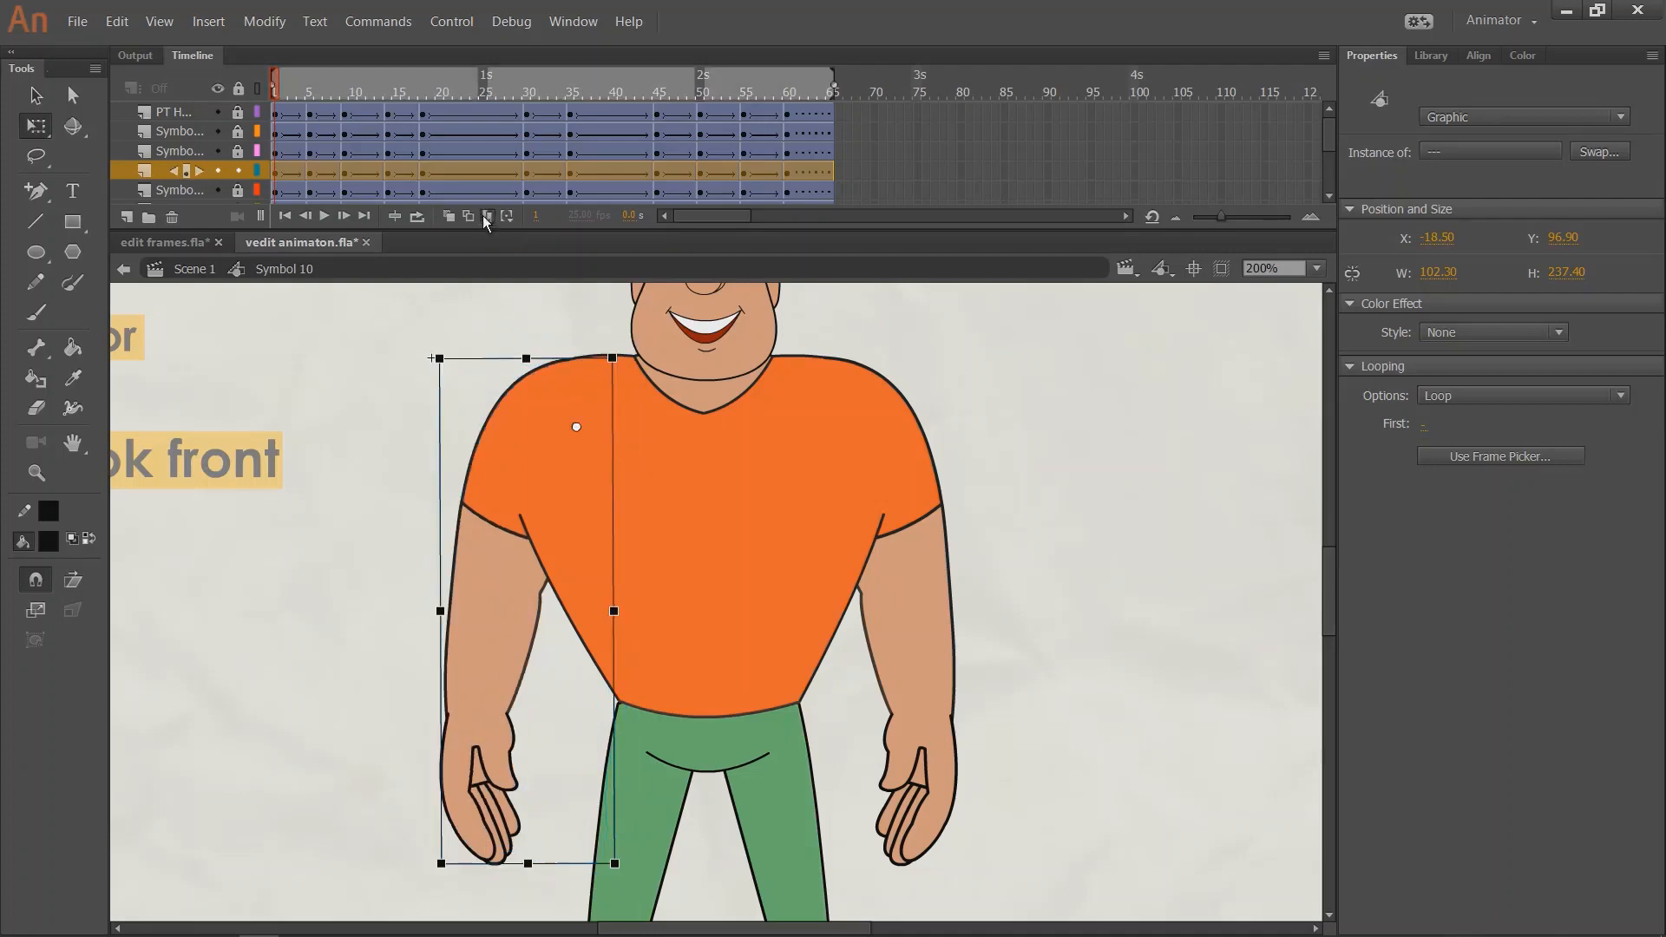
click(483, 215)
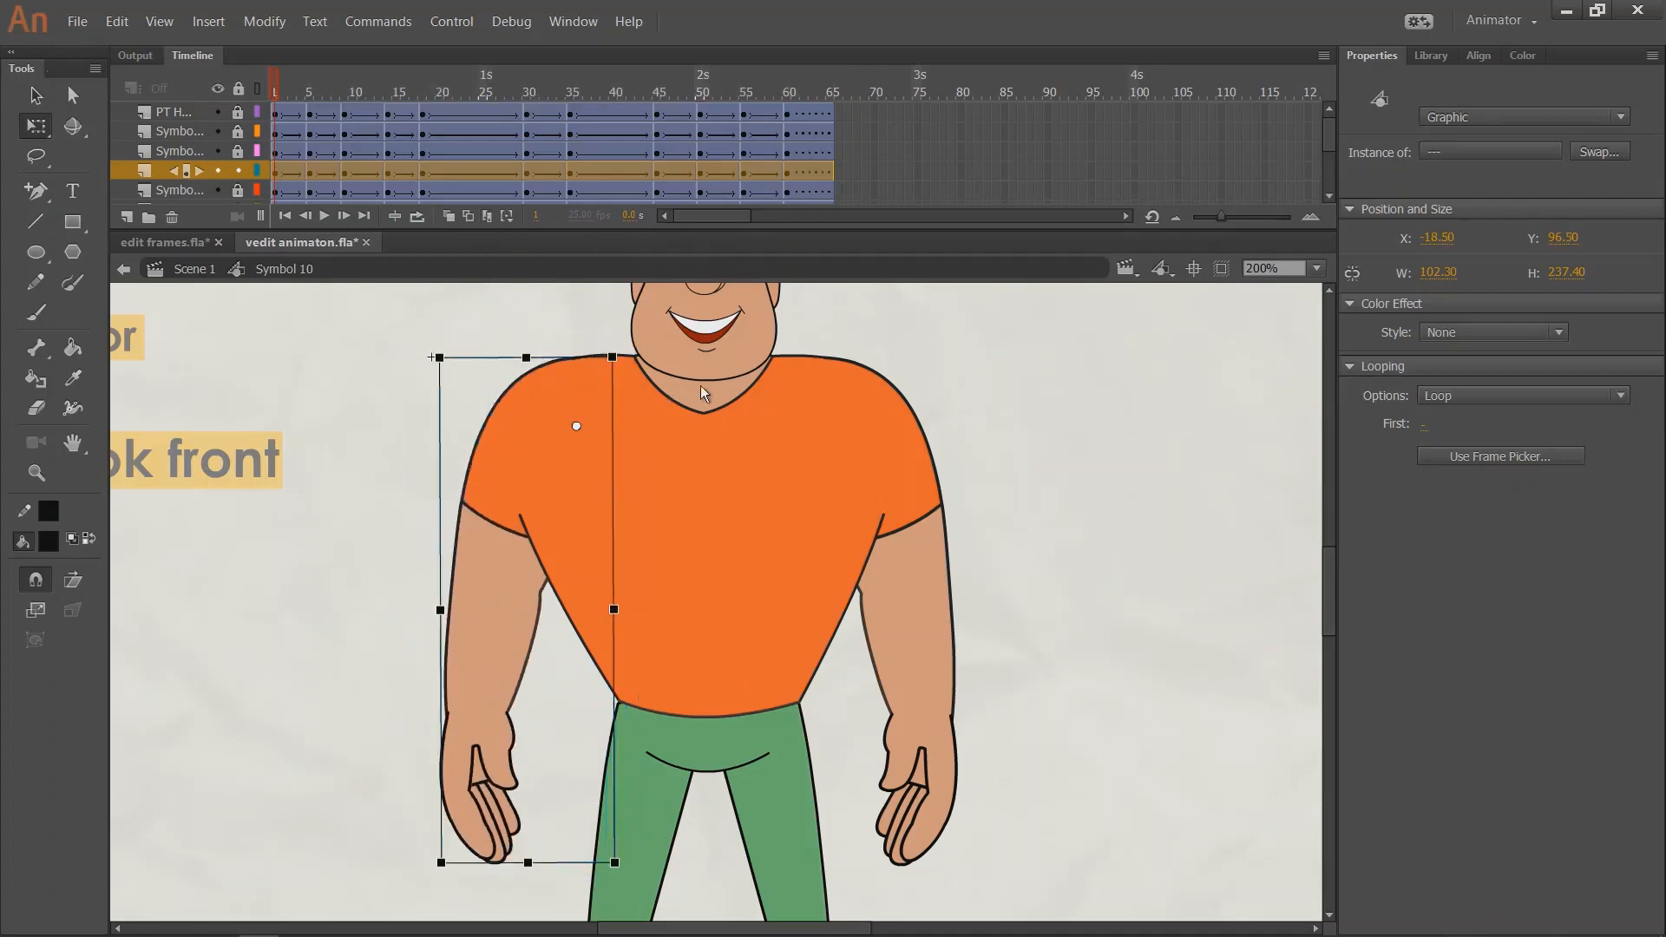
Examine the right shoulder up close, play back the animation with the whole character in view, and return to frame 1.
key(ctrl+equal)
click(607, 411)
drag(342, 567, 176, 883)
click(613, 340)
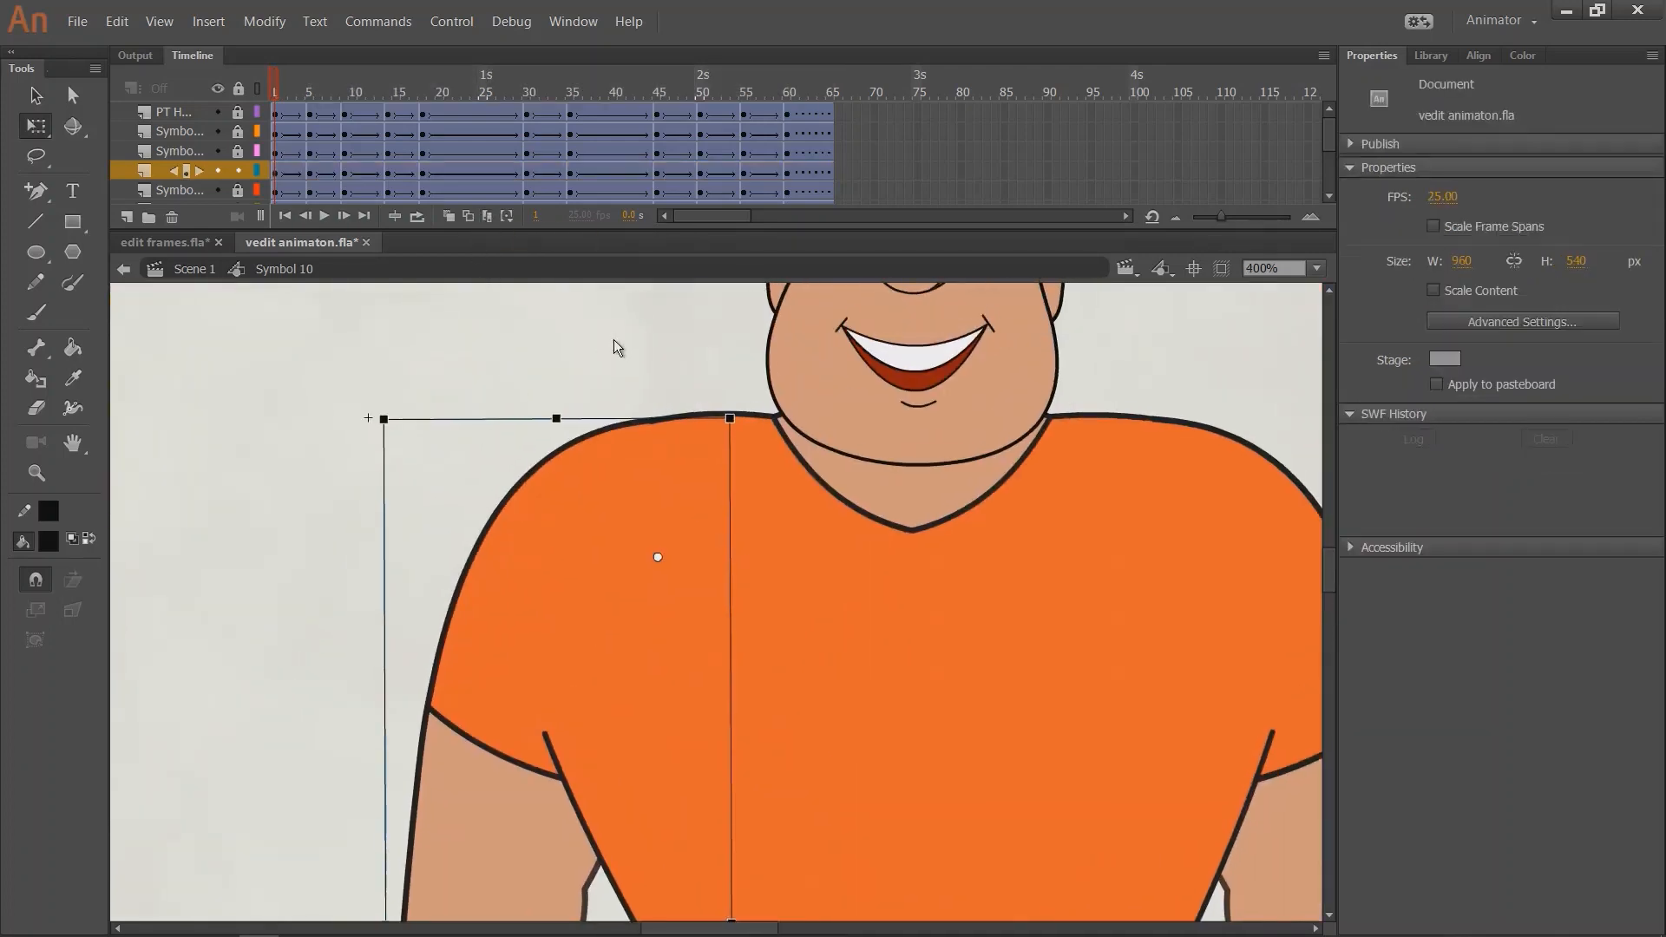
drag(571, 327, 386, 298)
drag(297, 90, 142, 237)
key(ctrl+minus)
scroll(904, 405, down, 2)
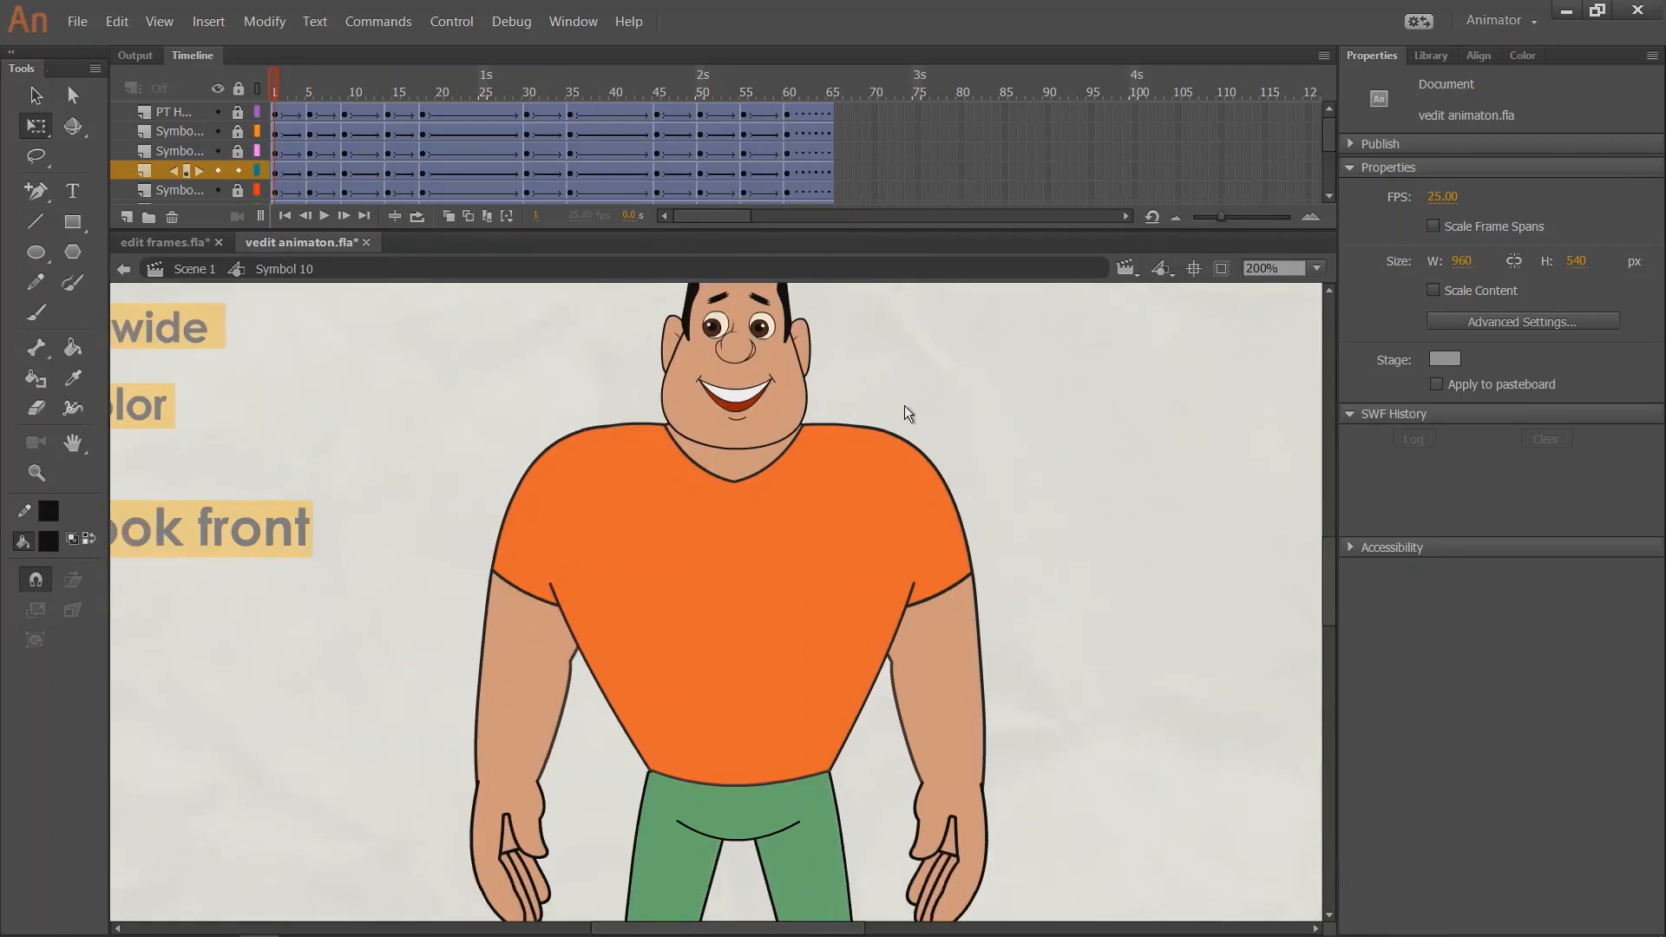
key(ctrl+minus)
key(Return)
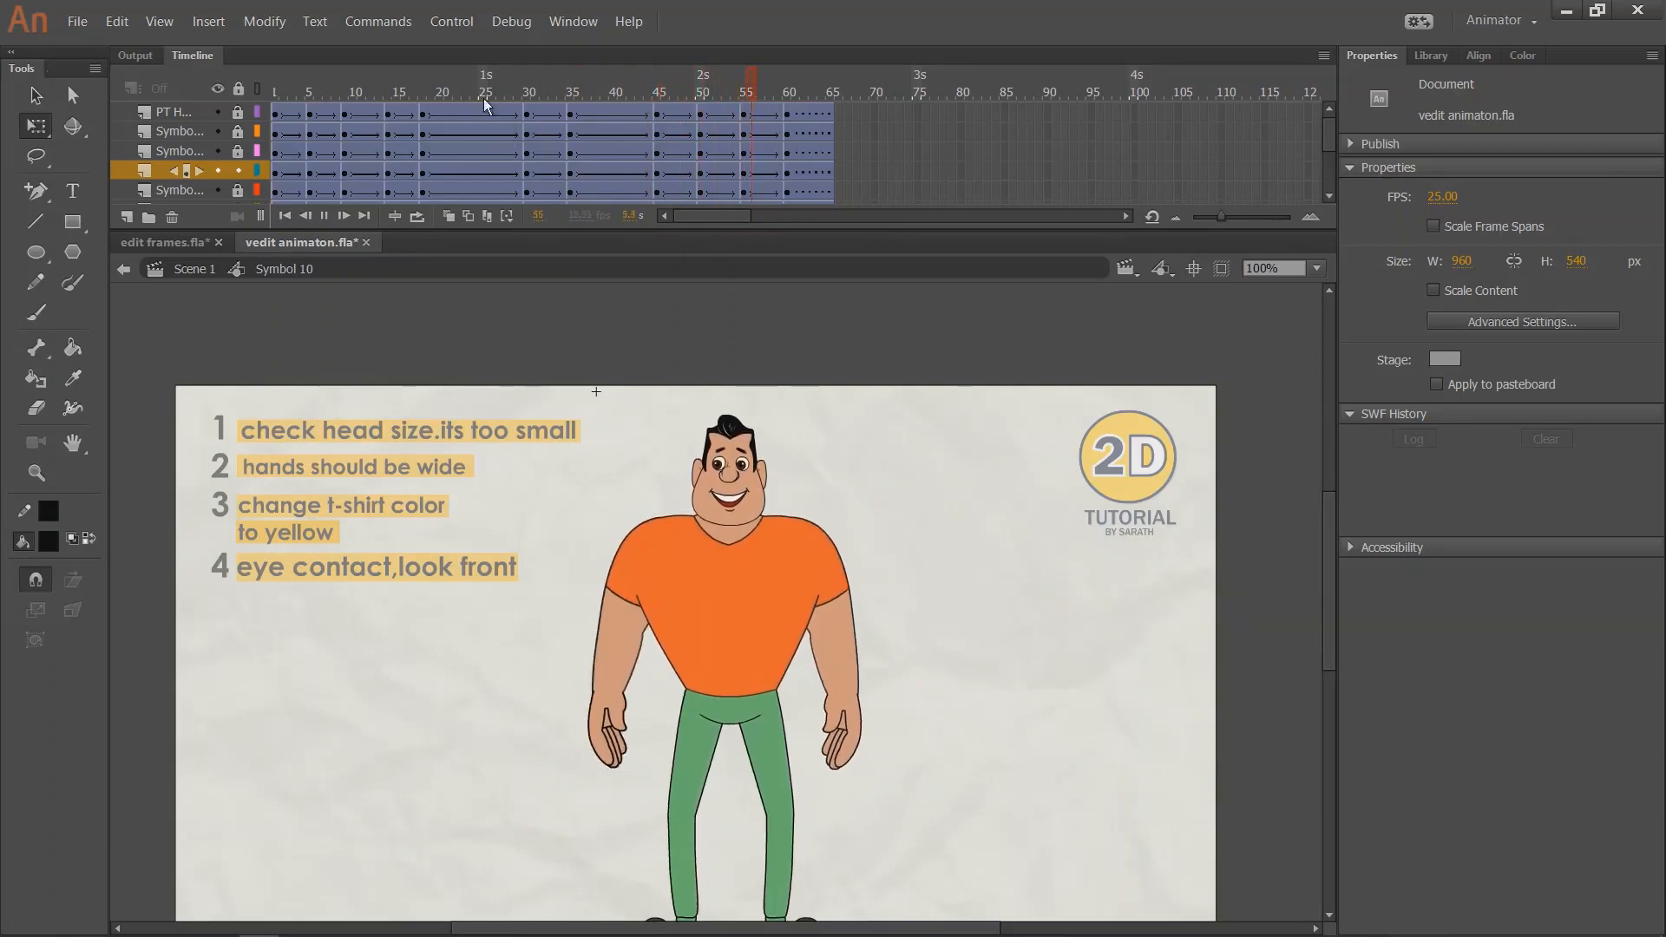
click(274, 92)
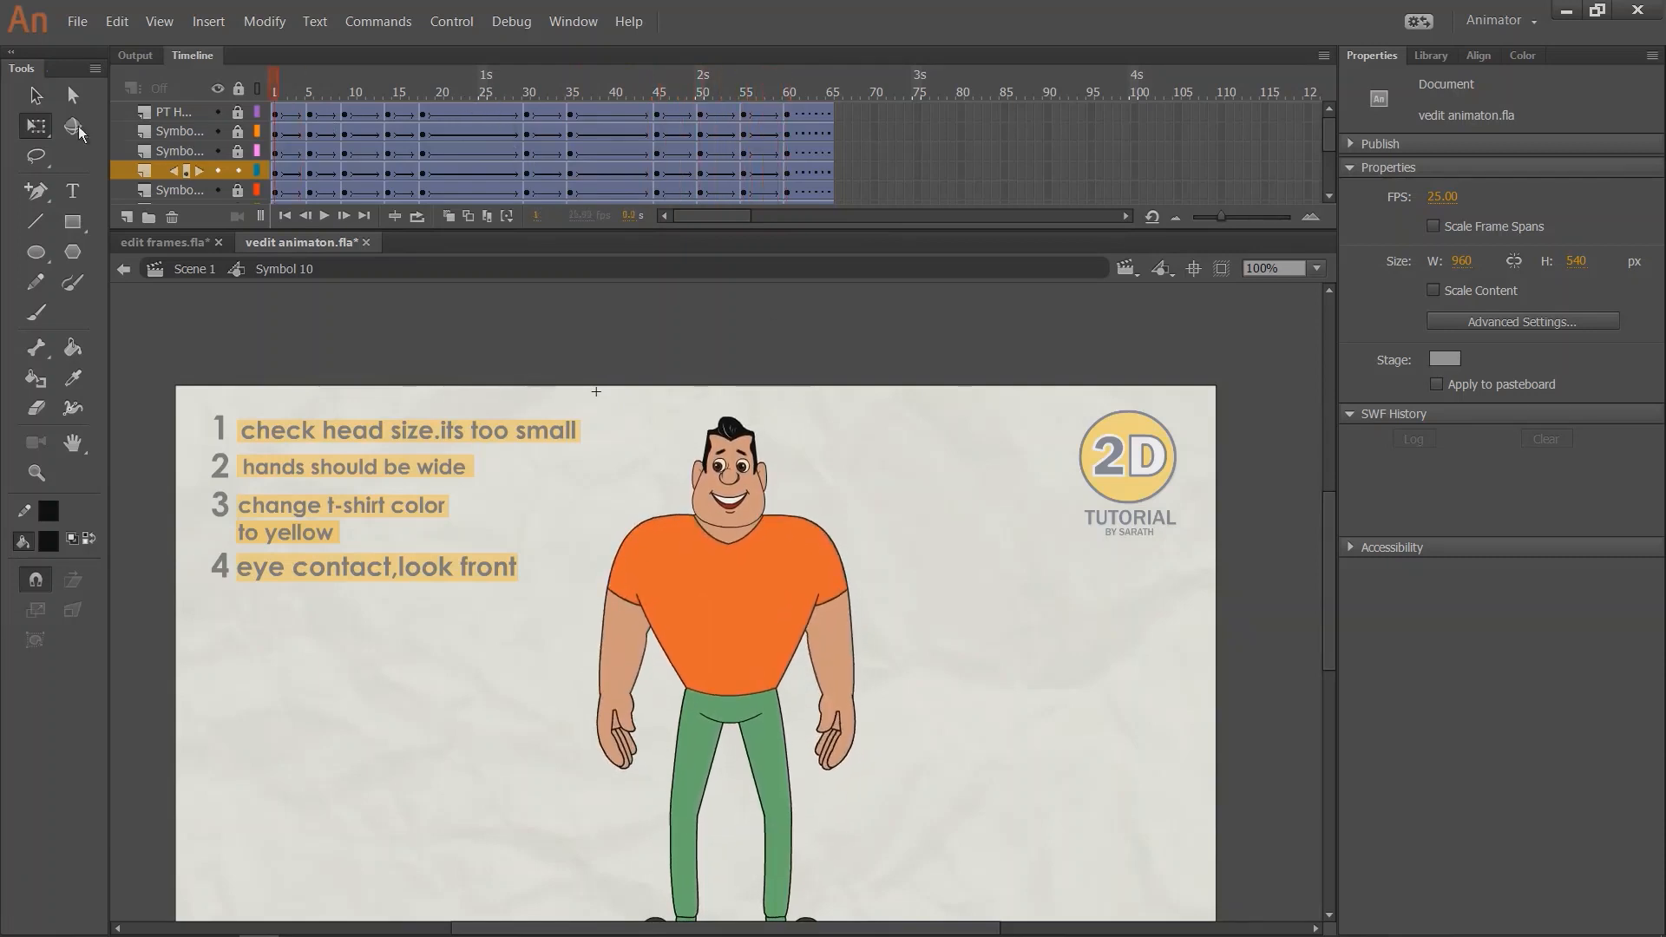
Find the head's layer by selecting the head, lock every layer except that one, and preview the animation.
click(237, 89)
click(238, 88)
key(v)
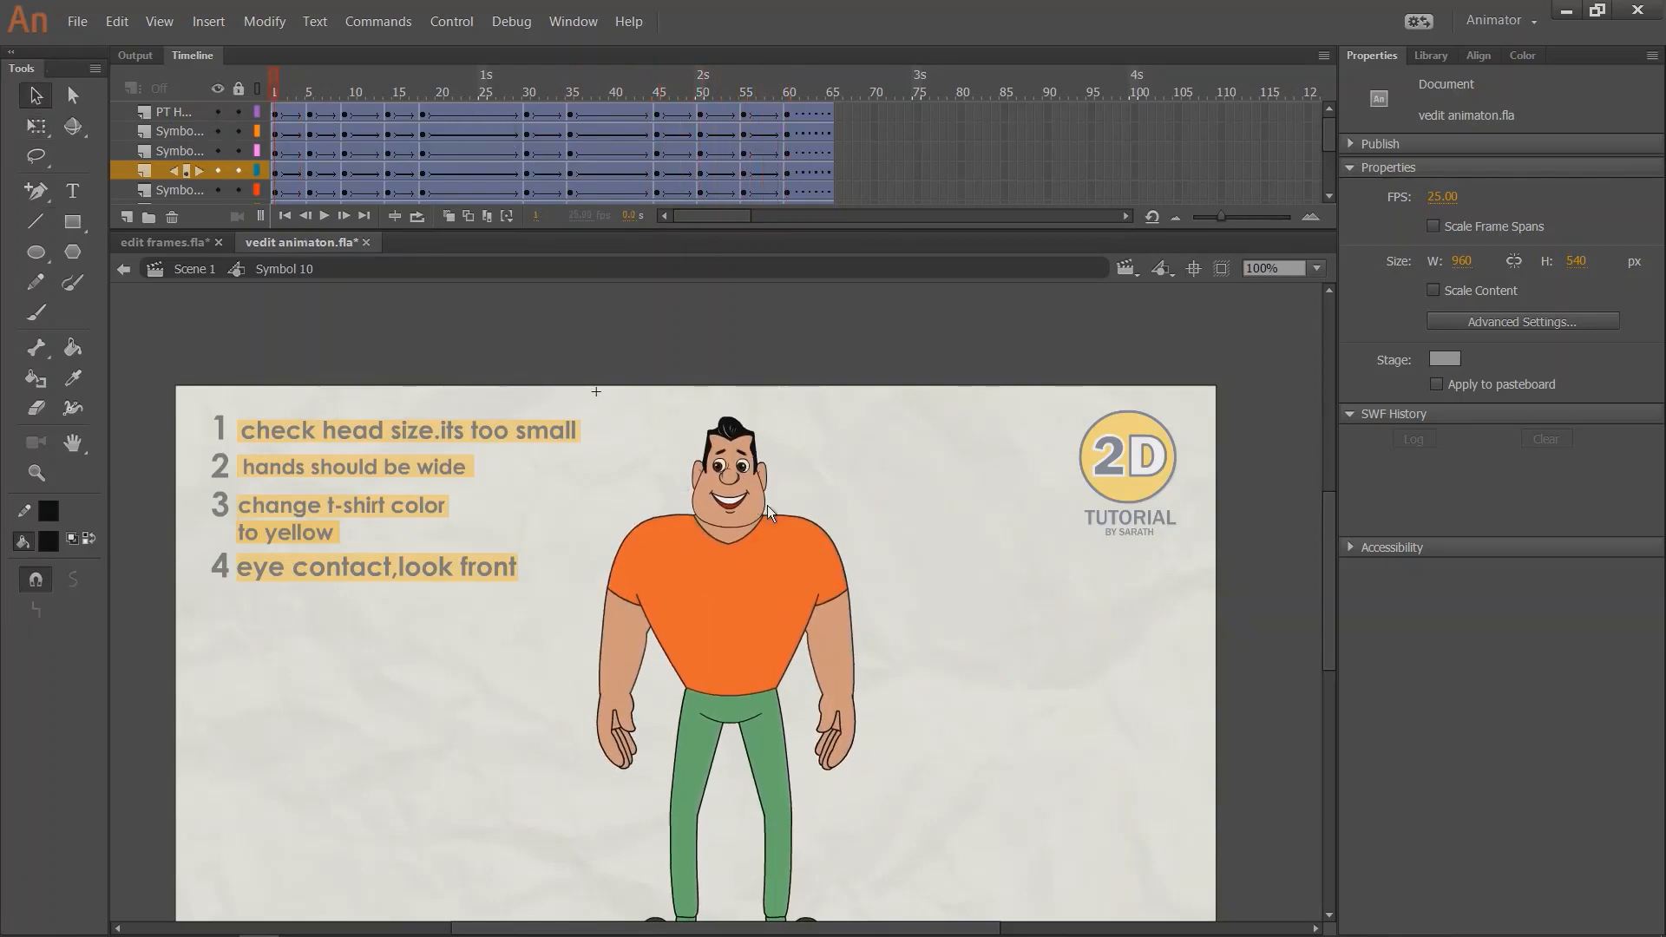
click(756, 509)
key(ctrl+=)
scroll(672, 391, down, 4)
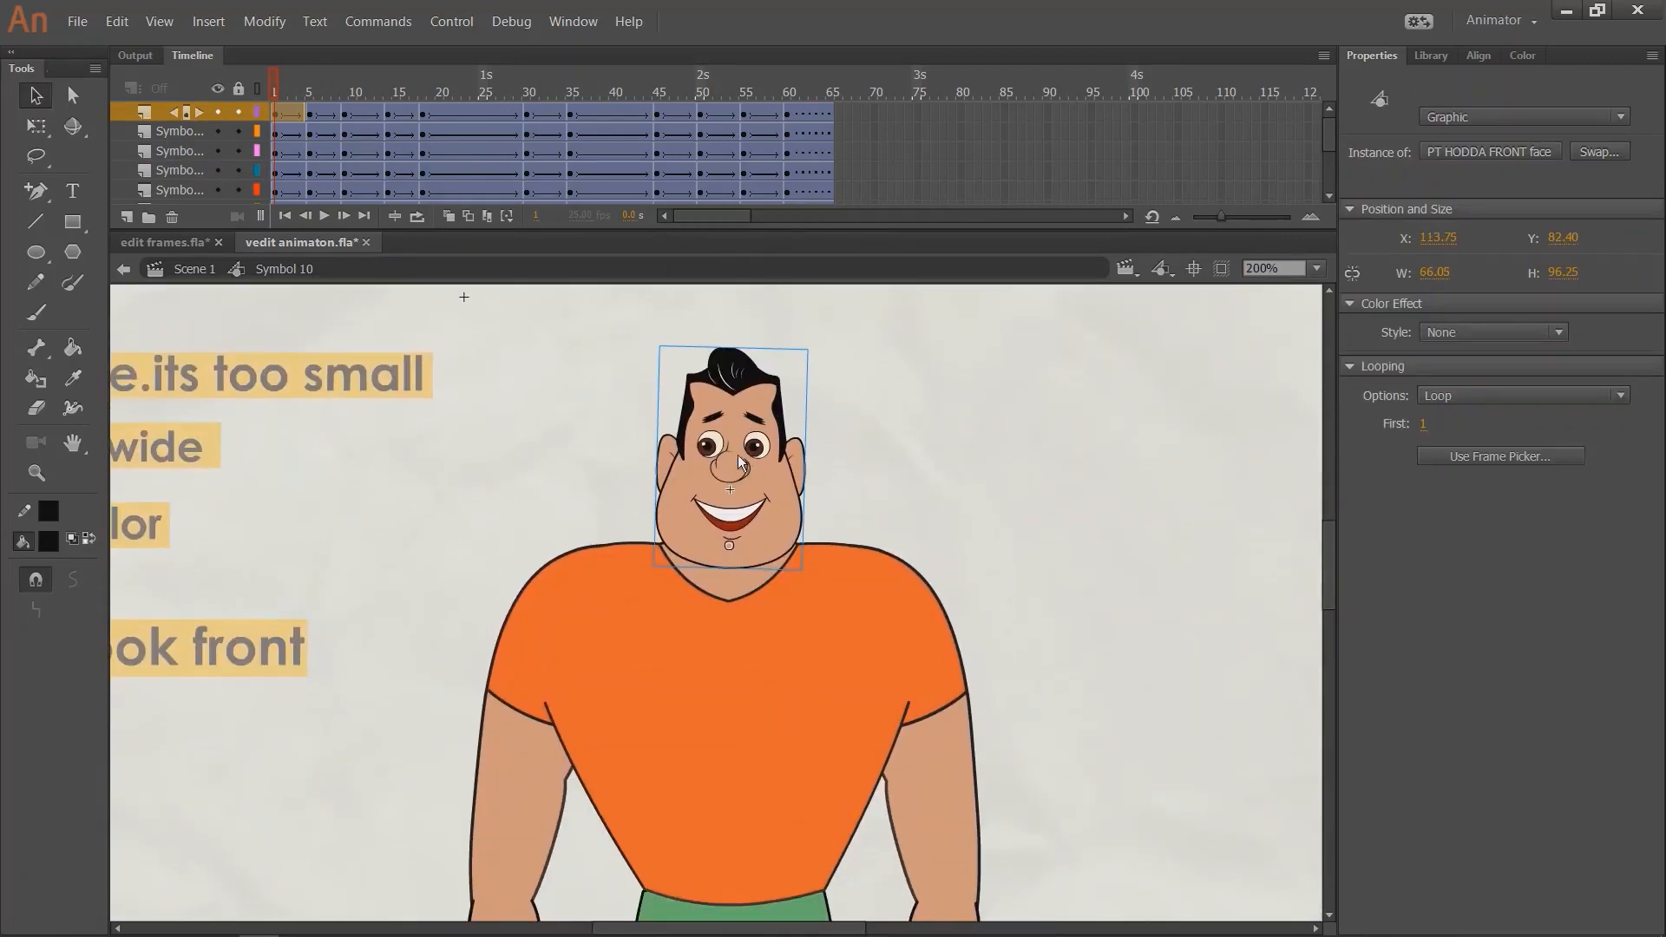
click(238, 87)
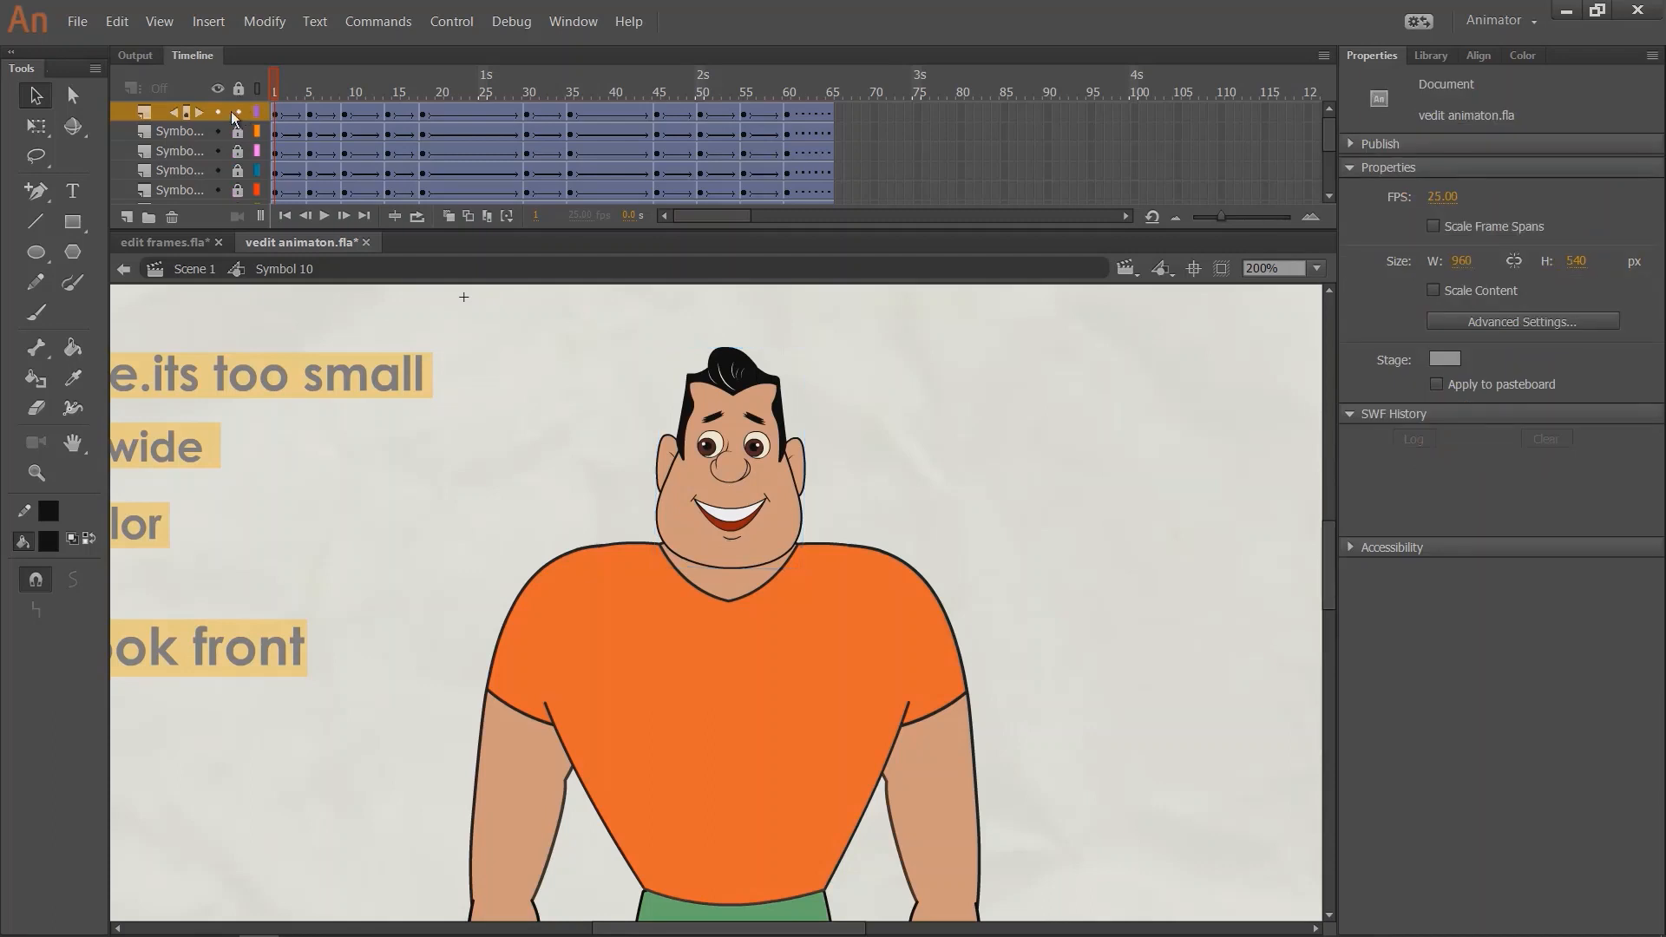
key(Return)
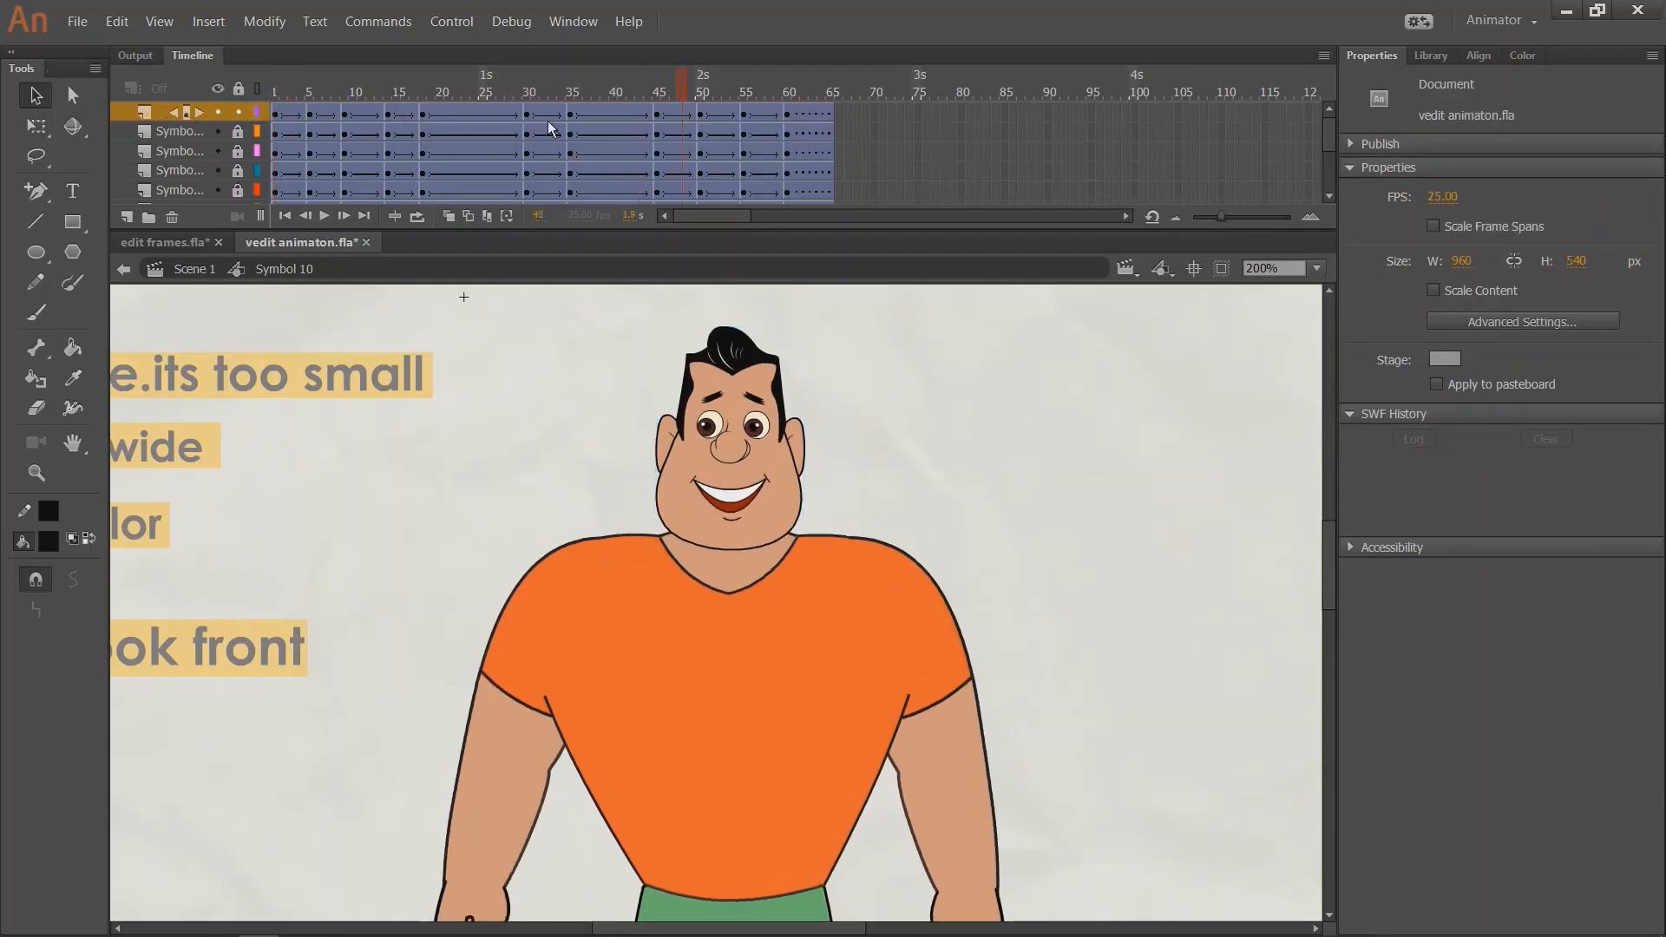
Scale the head to 120% in all frames using Edit Multiple Frames with Marker Range All, and turn the mode off.
click(488, 216)
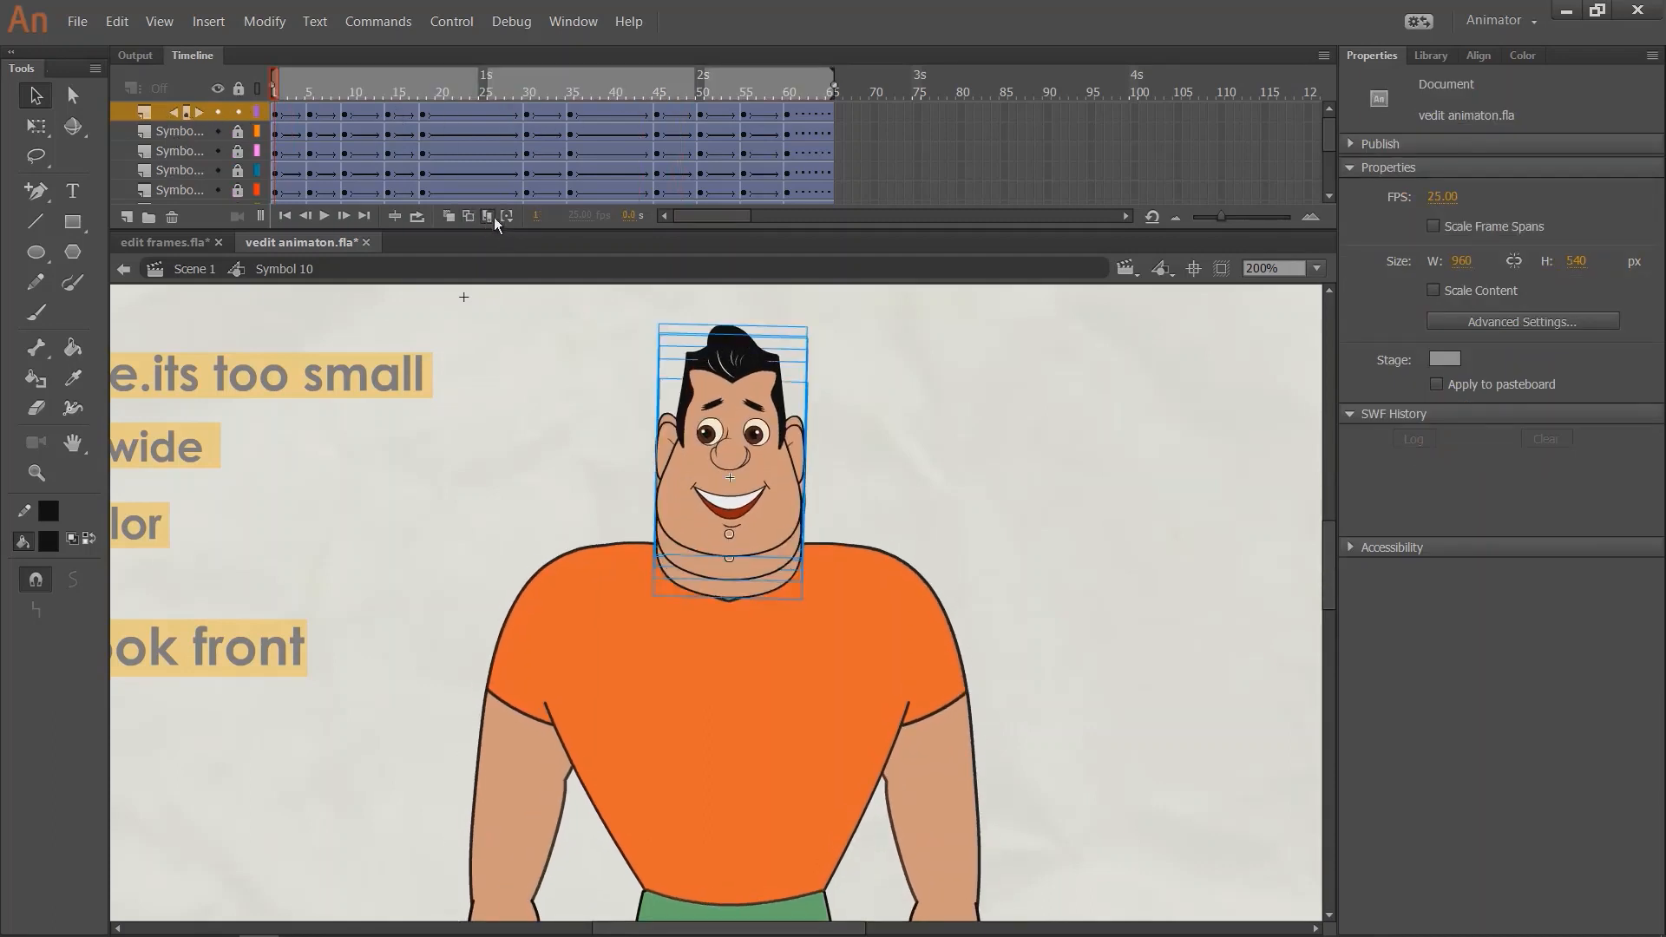
click(507, 216)
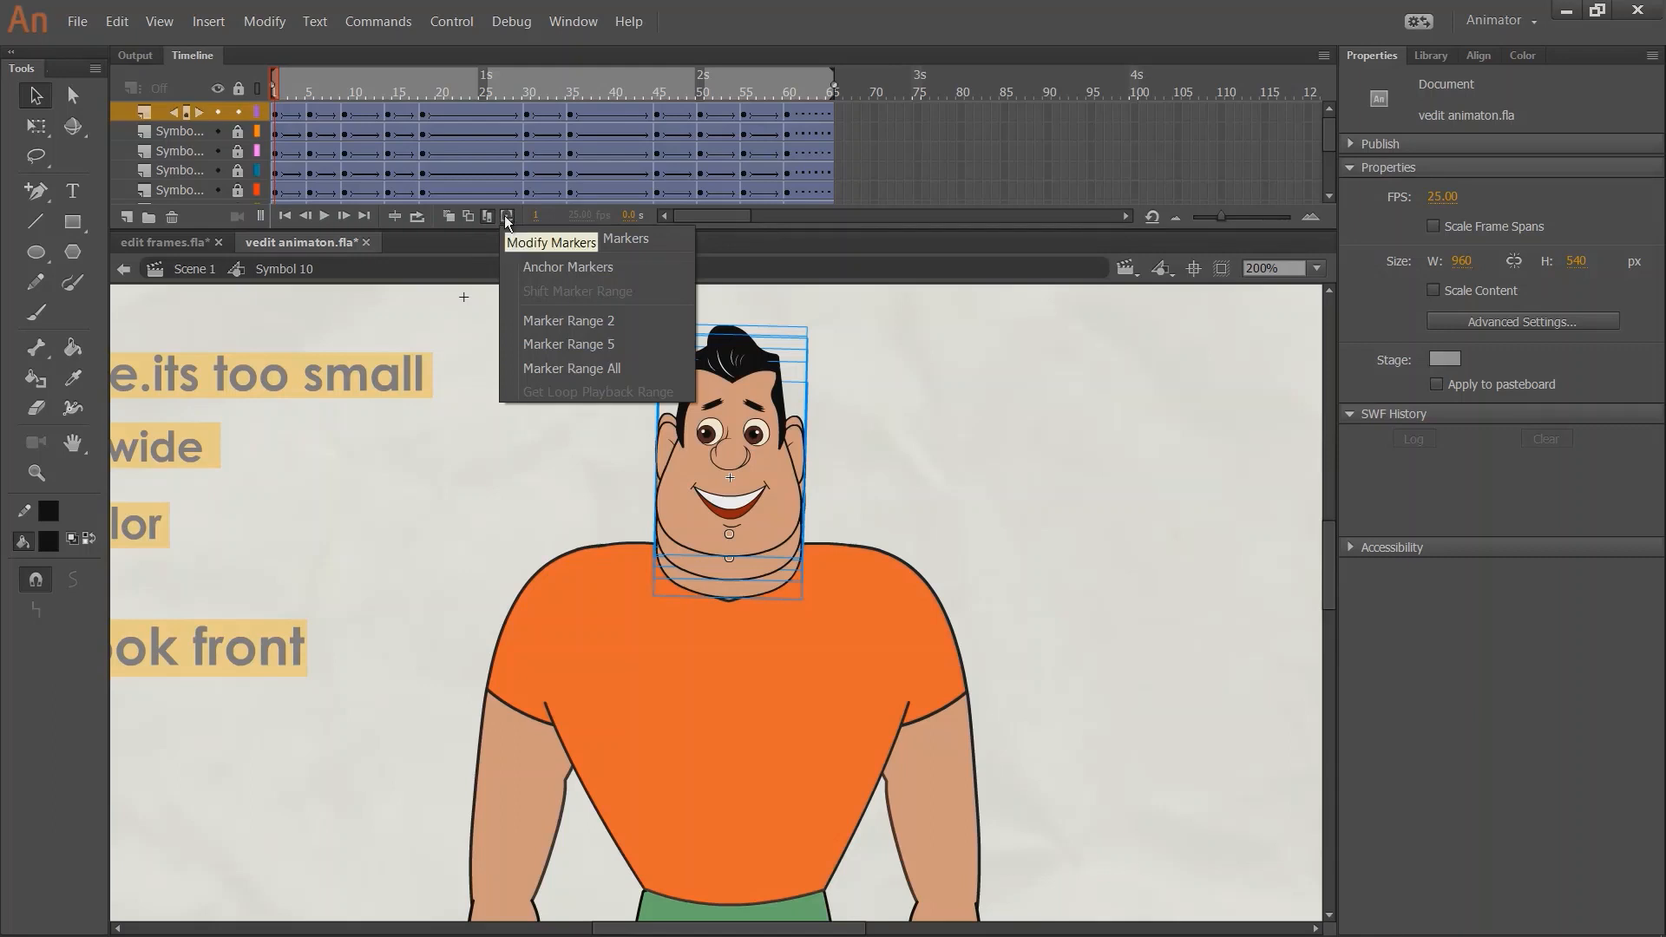
click(585, 369)
key(ctrl+a)
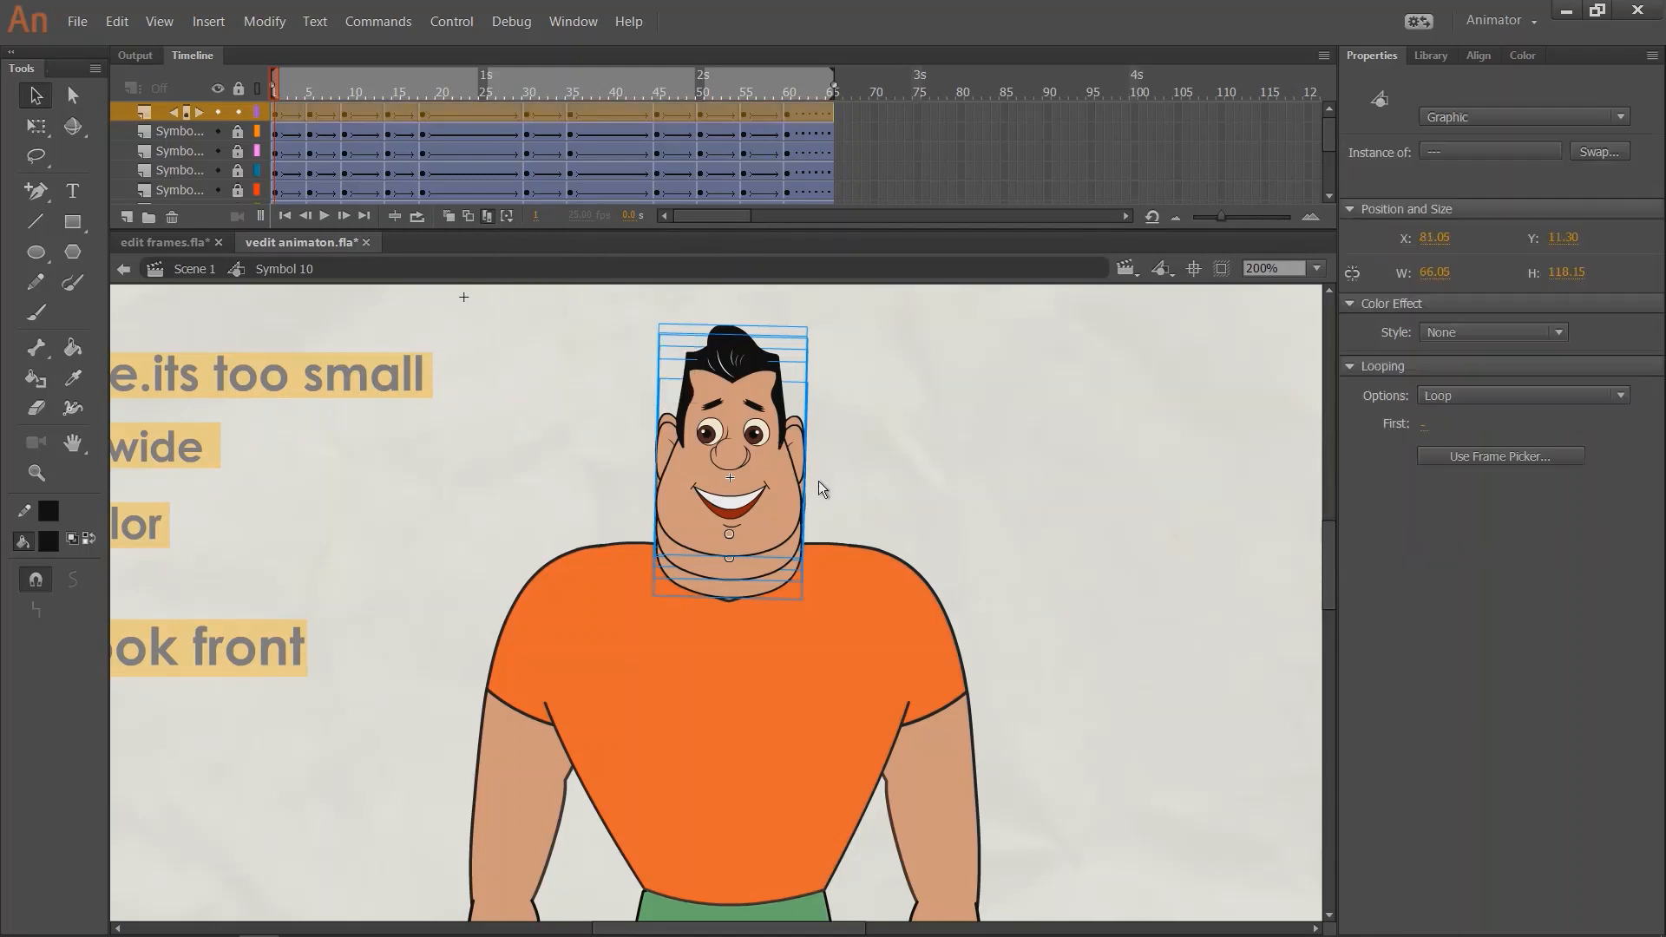
key(ctrl+alt+s)
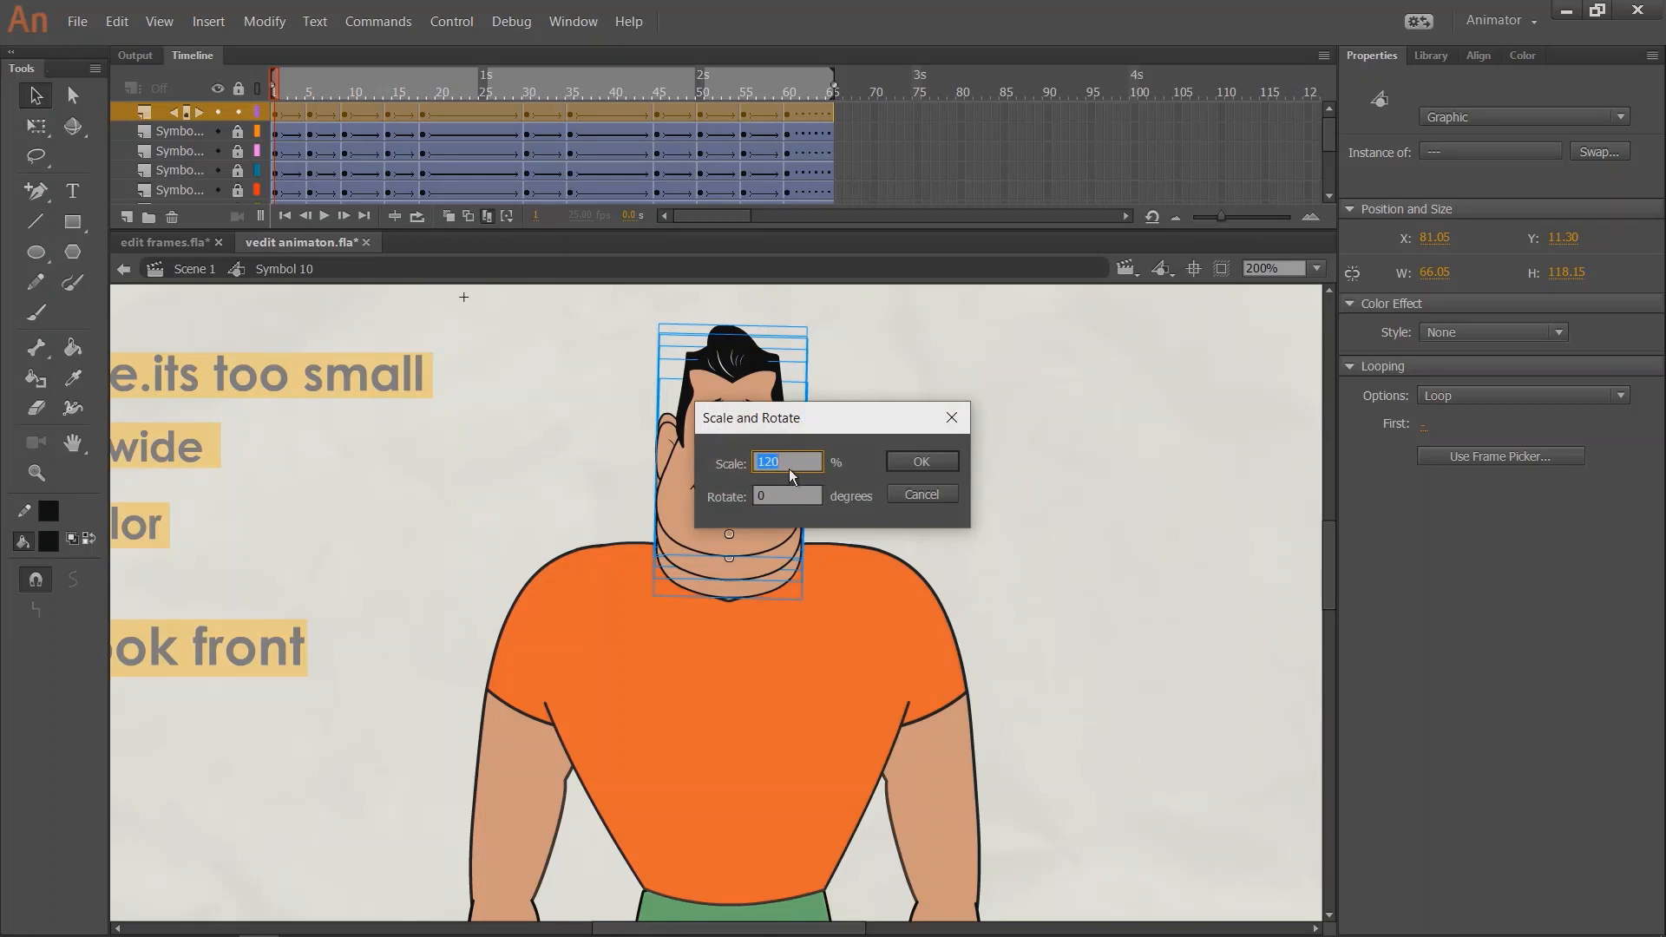
click(913, 462)
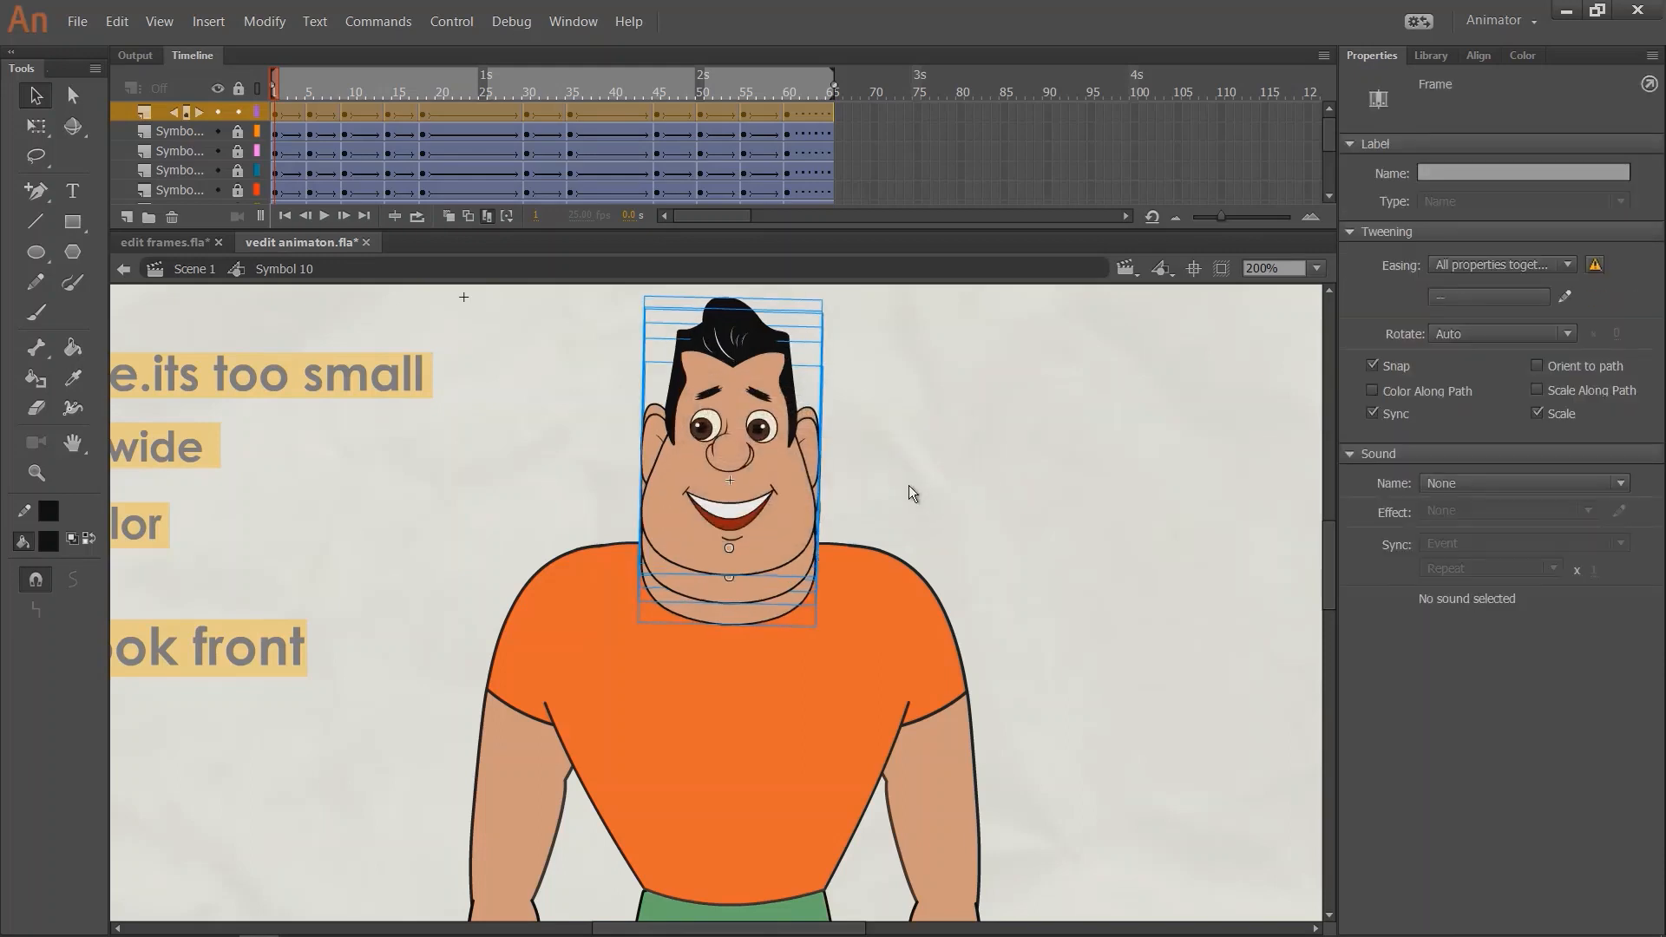
click(487, 216)
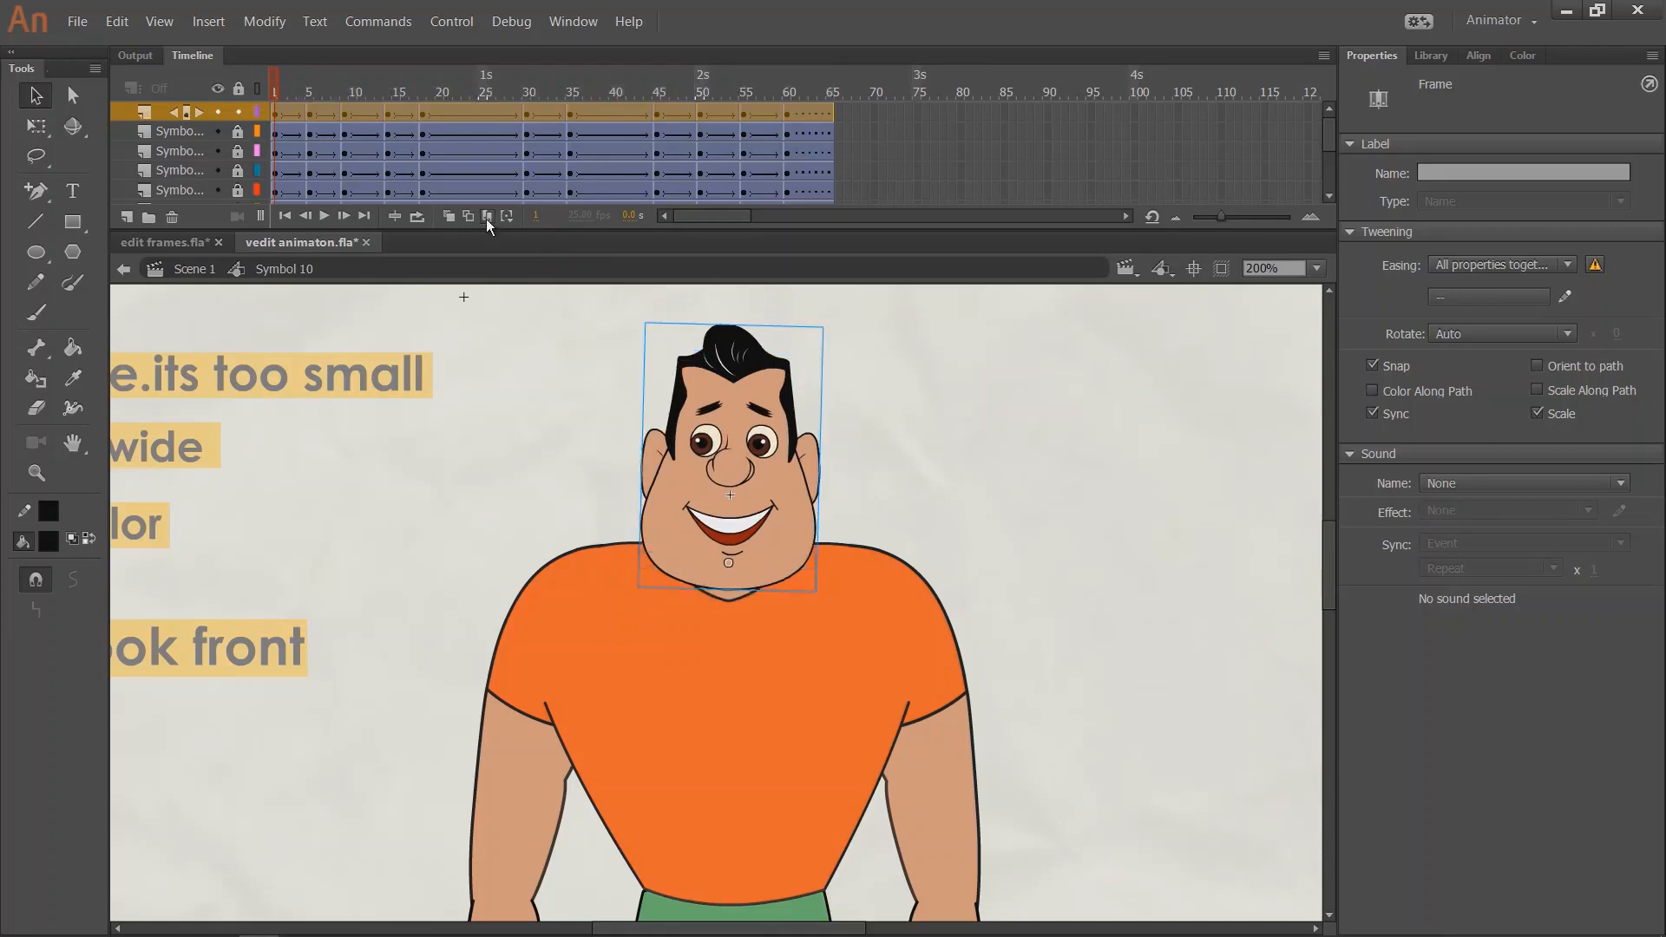
Nudge the enlarged head up across all frames with Edit Multiple Frames so the chin sits at the neckline, and turn the mode off.
click(486, 218)
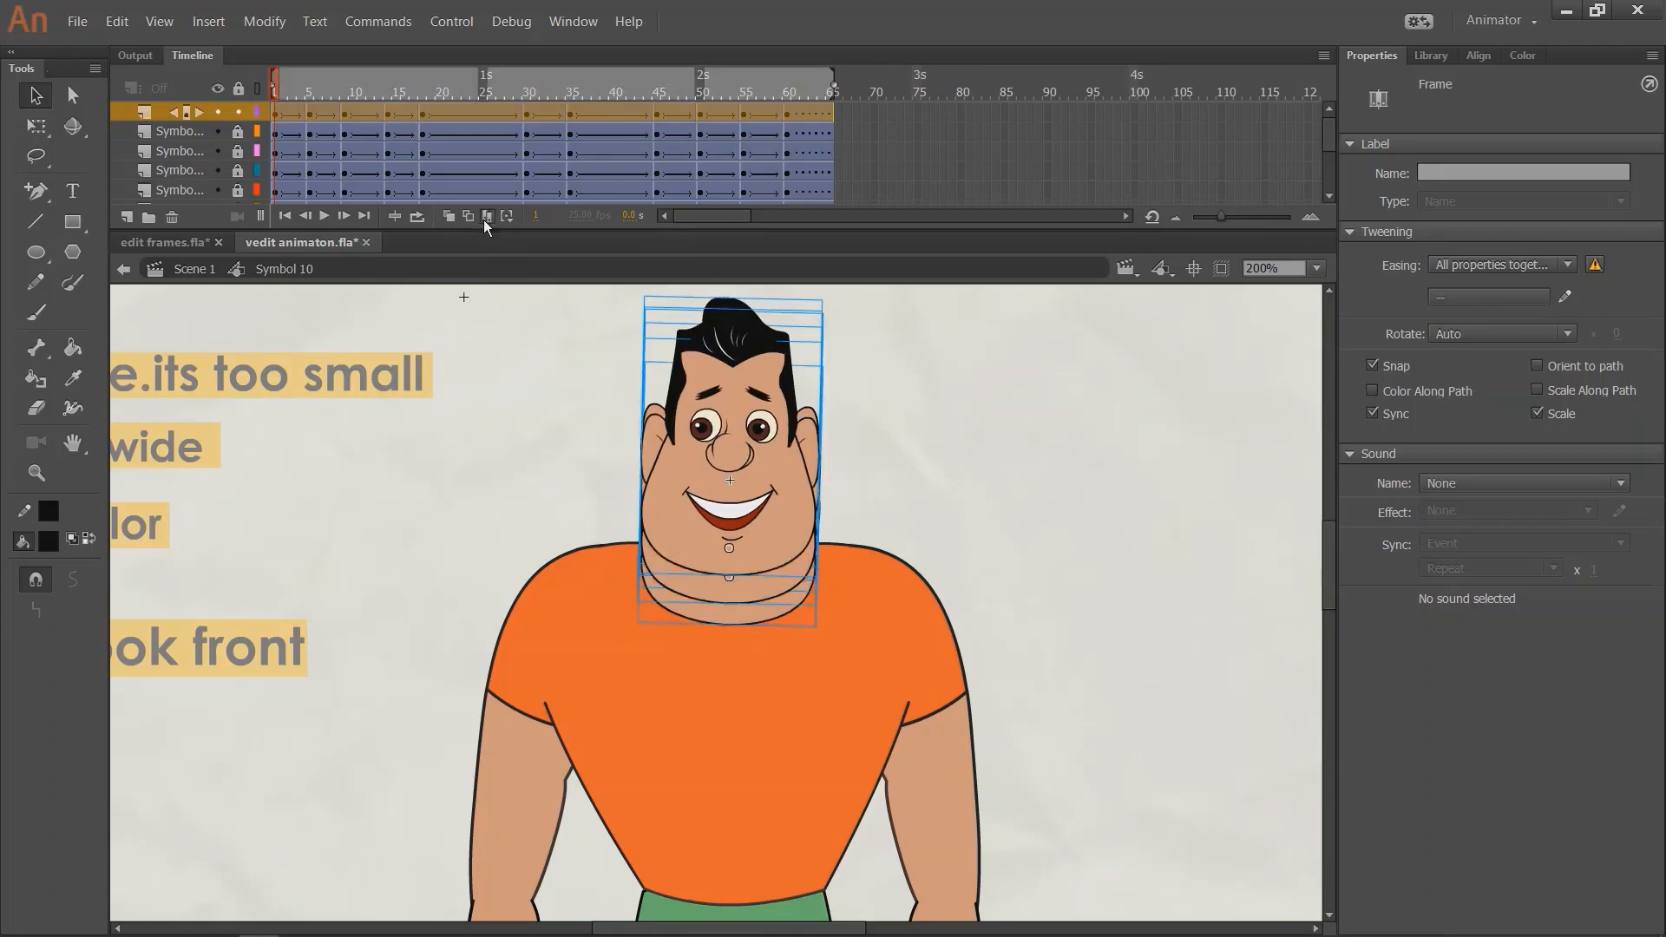
key(Up)
key(Up)
key(Up)
key(Up)
key(Up)
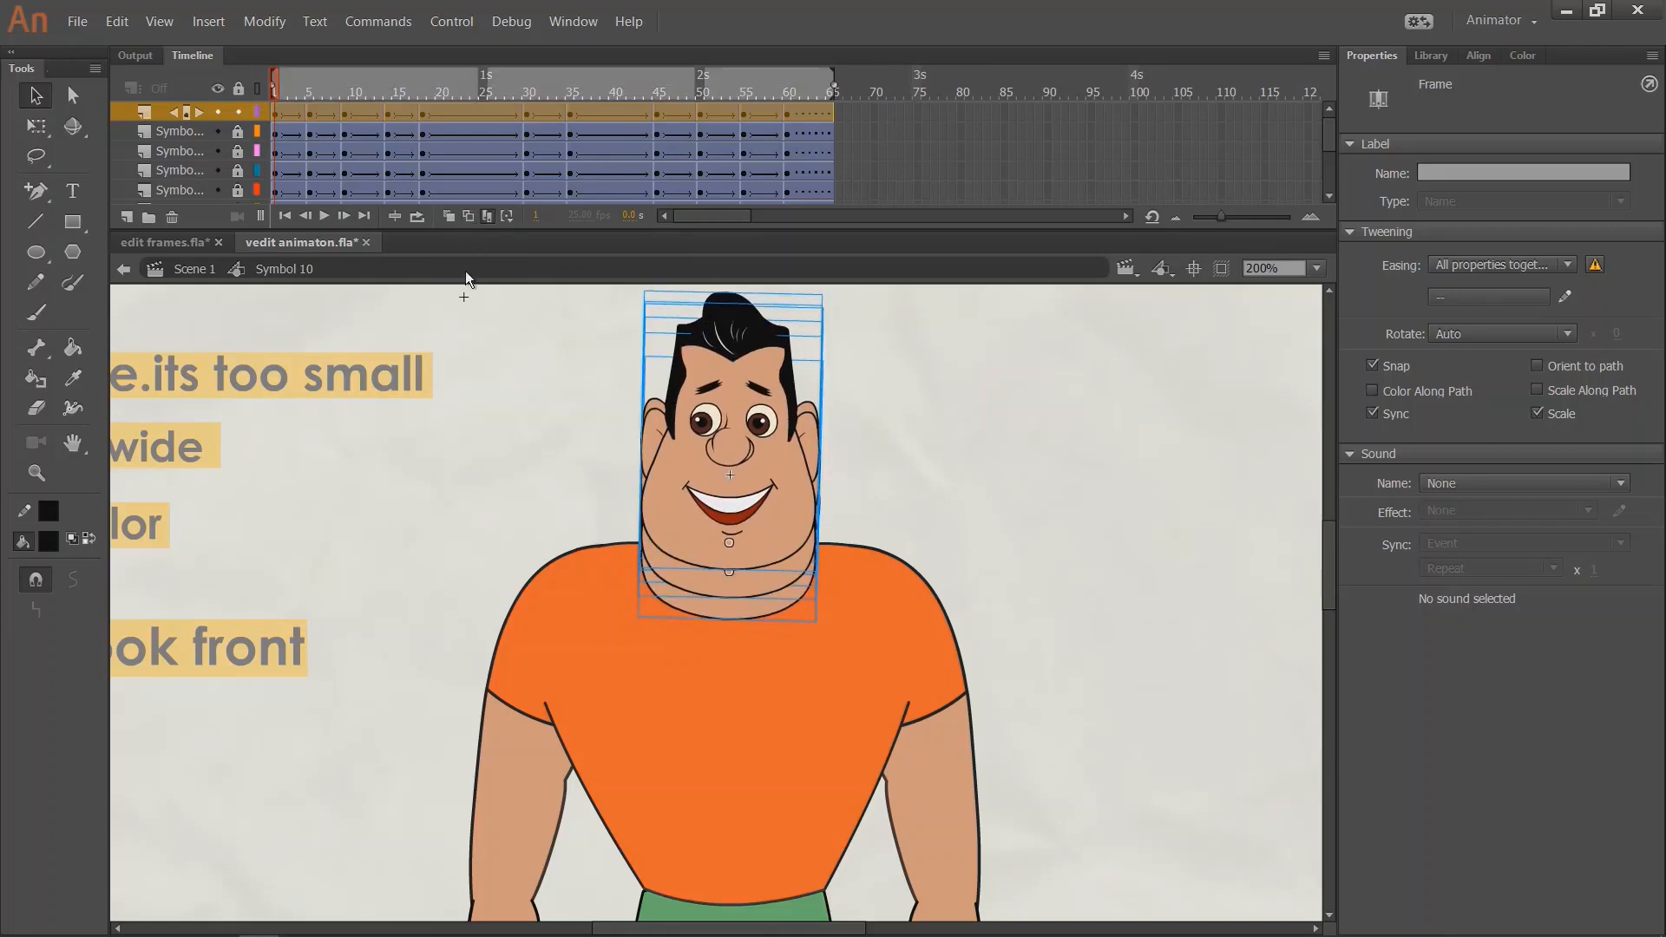
key(Up)
key(Up)
key(Up)
key(Up)
key(Up)
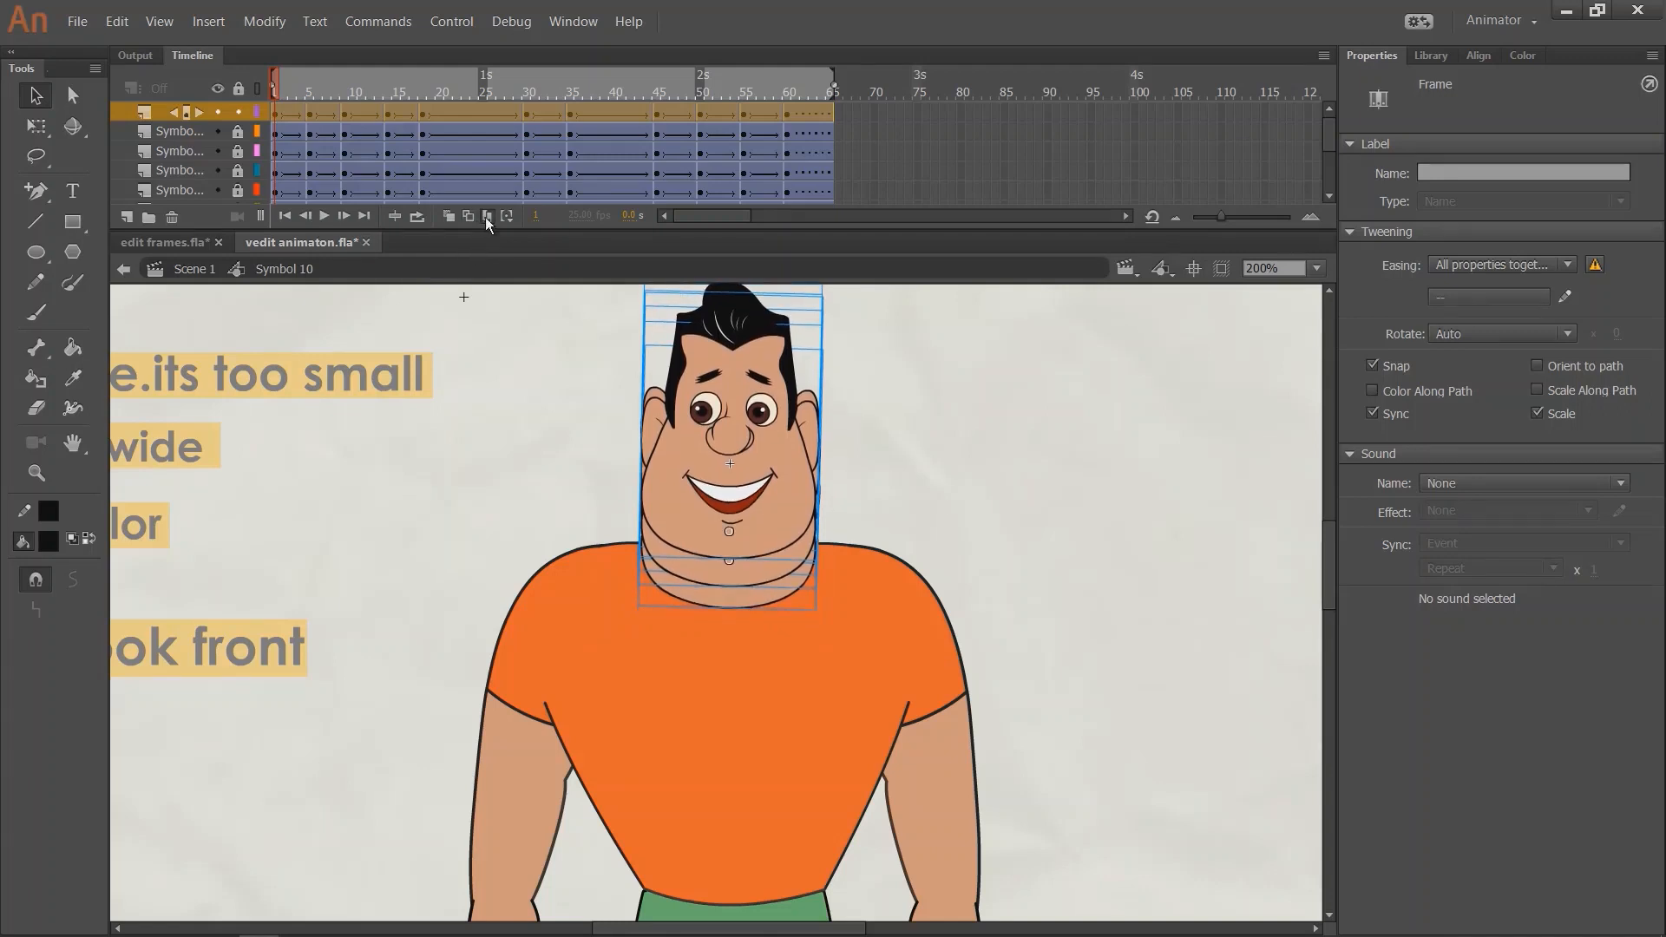
click(486, 217)
click(485, 217)
click(486, 218)
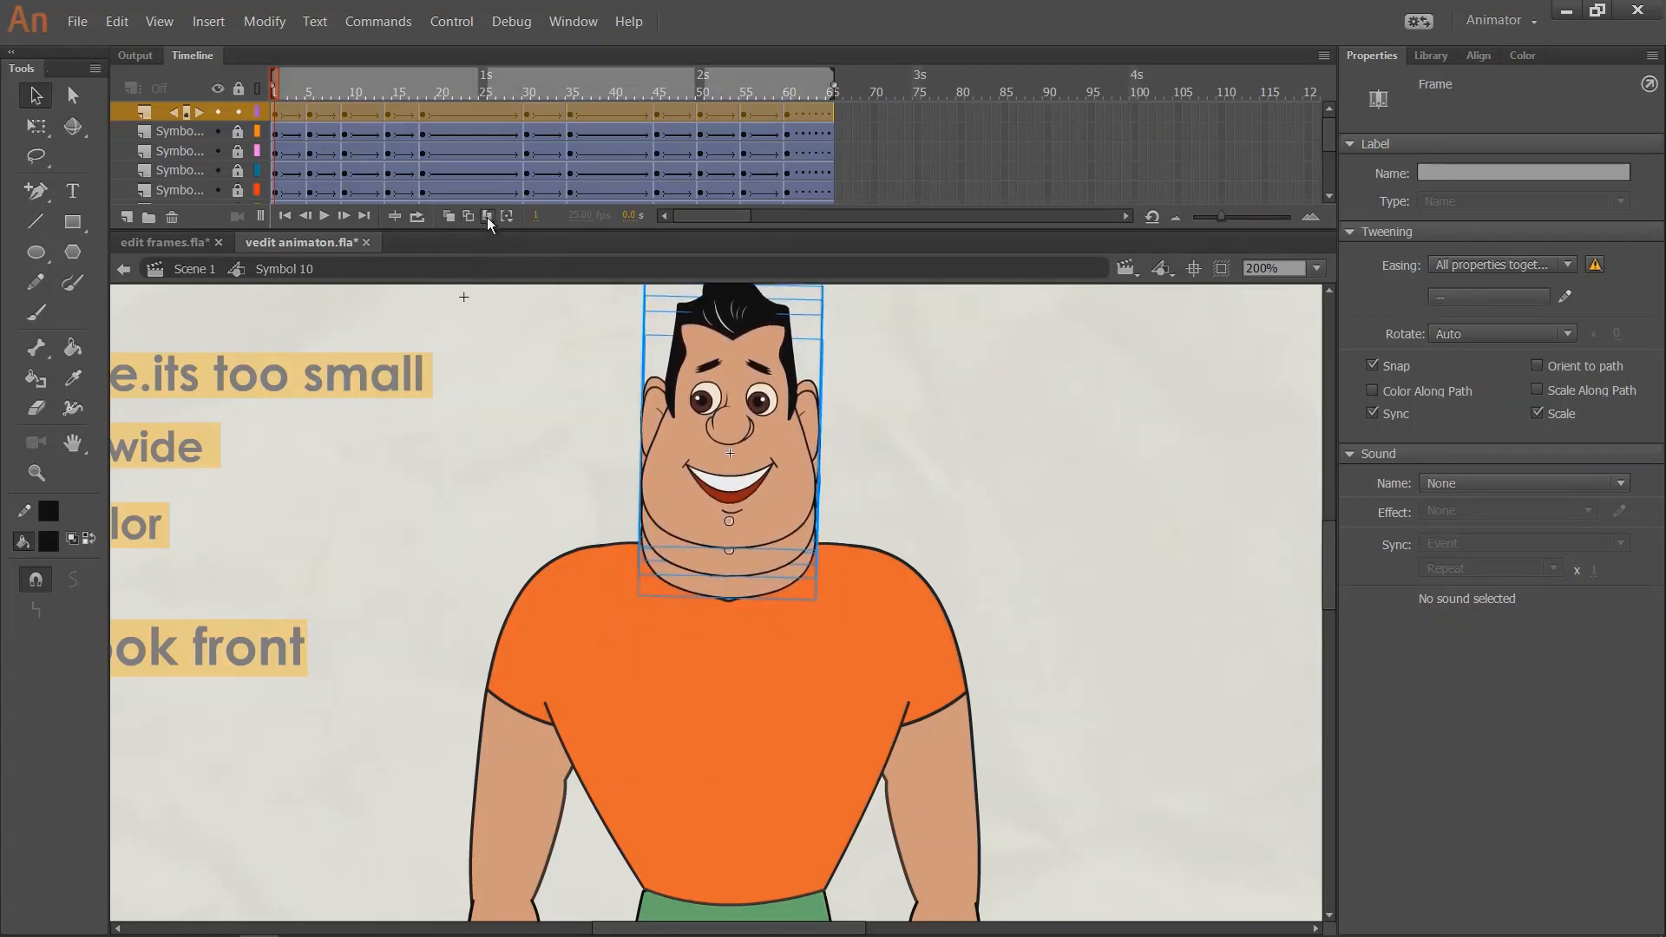
click(487, 216)
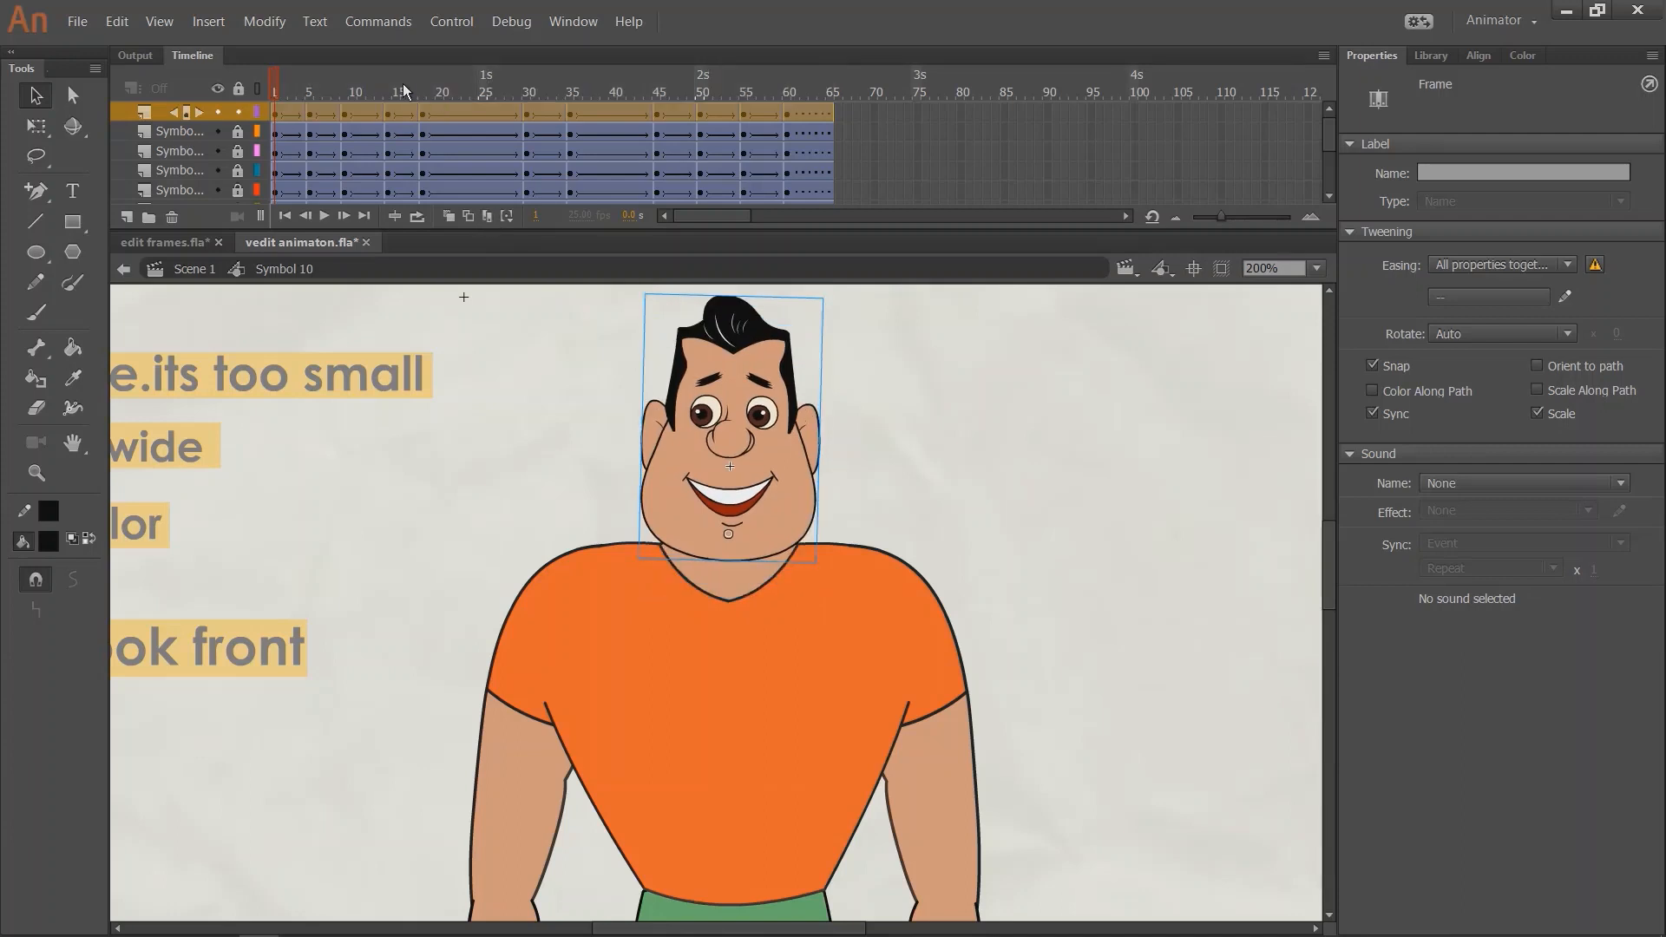
Play back the animation at 100% zoom to check the enlarged head, and return to frame 1.
drag(403, 86, 274, 122)
key(ctrl+1)
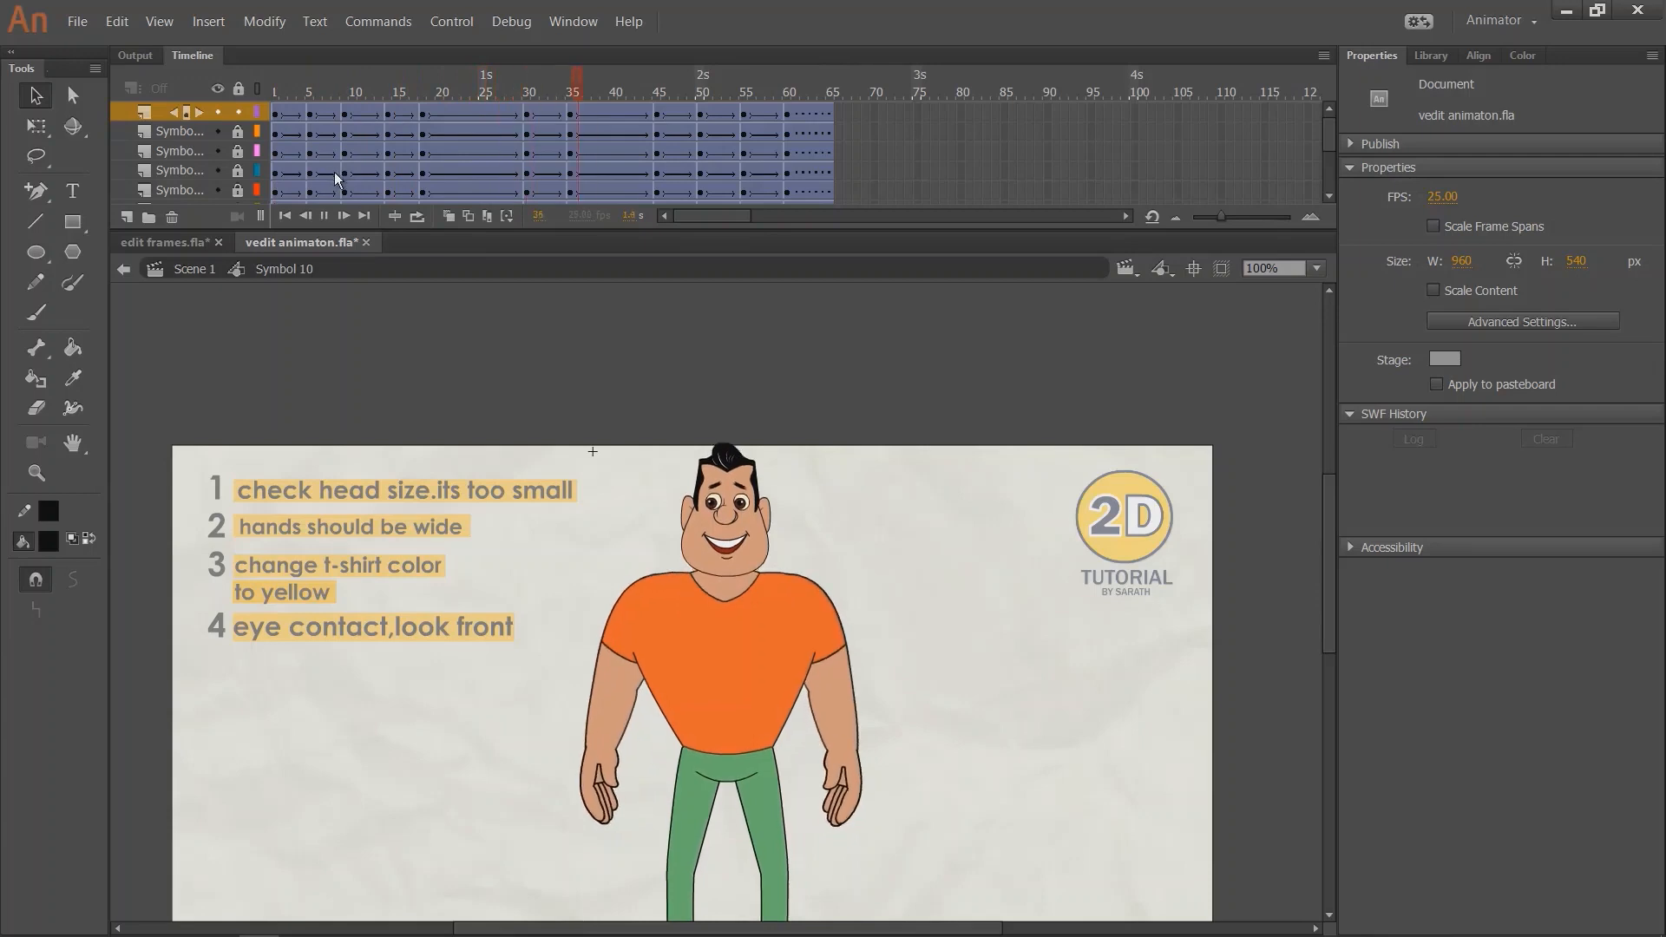
drag(364, 92, 274, 123)
drag(330, 317, 394, 277)
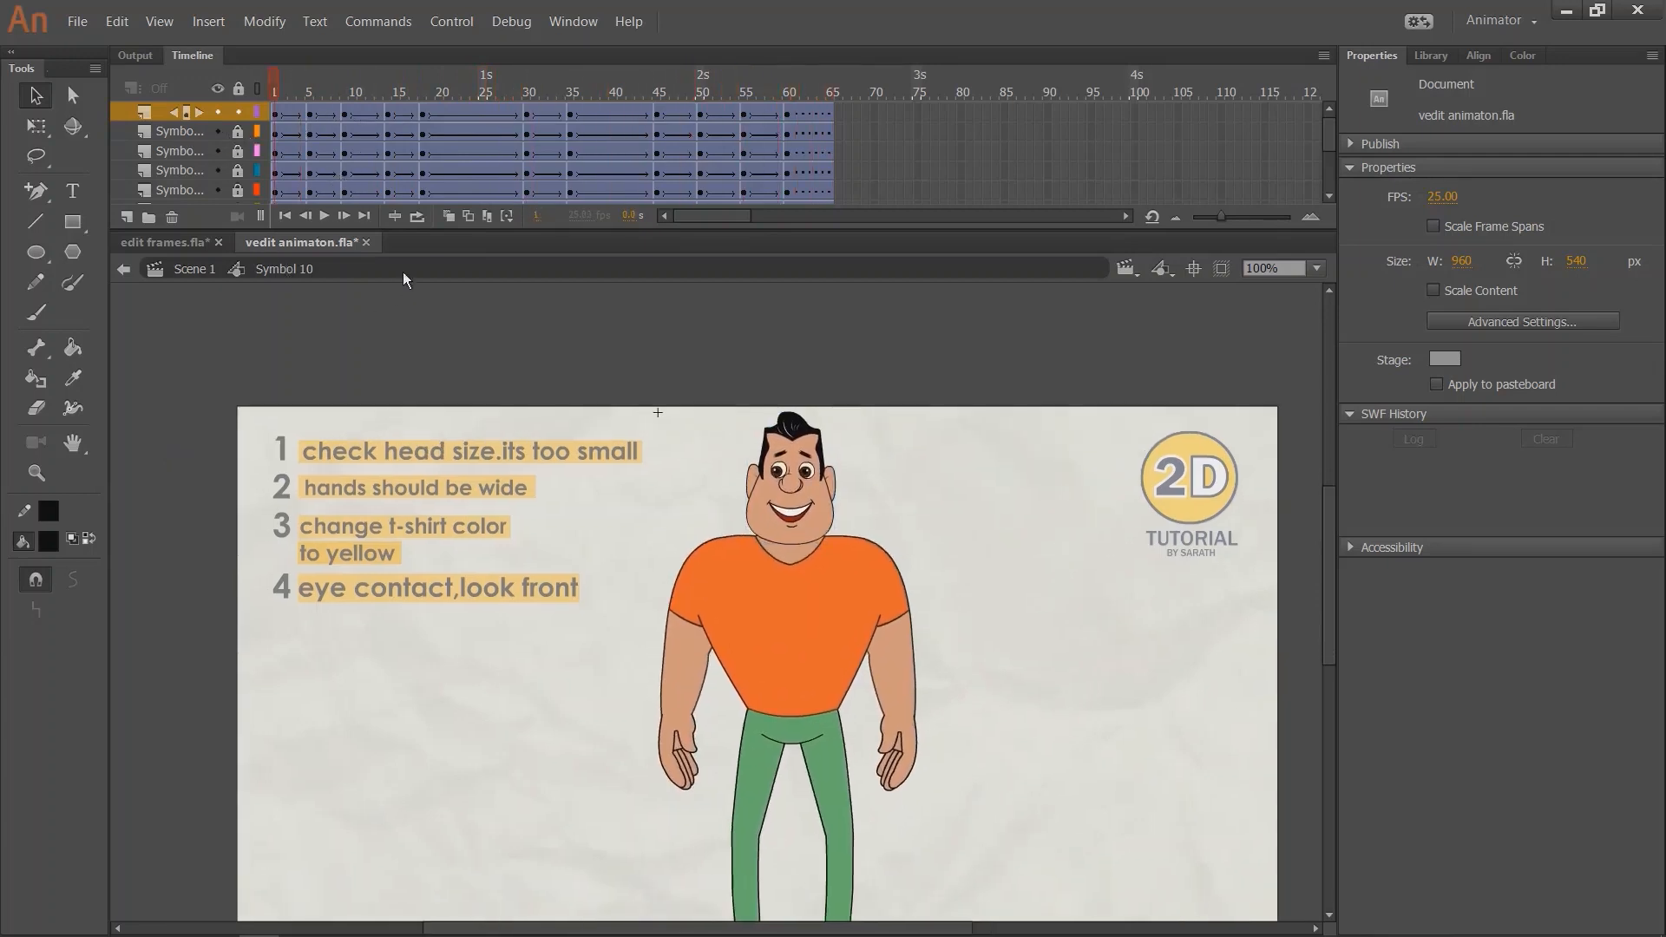
Unlock all layers and open the t-shirt's torso symbol for editing, leaving its shapes deselected.
click(237, 89)
scroll(749, 551, down, 2)
click(749, 550)
scroll(656, 497, down, 1)
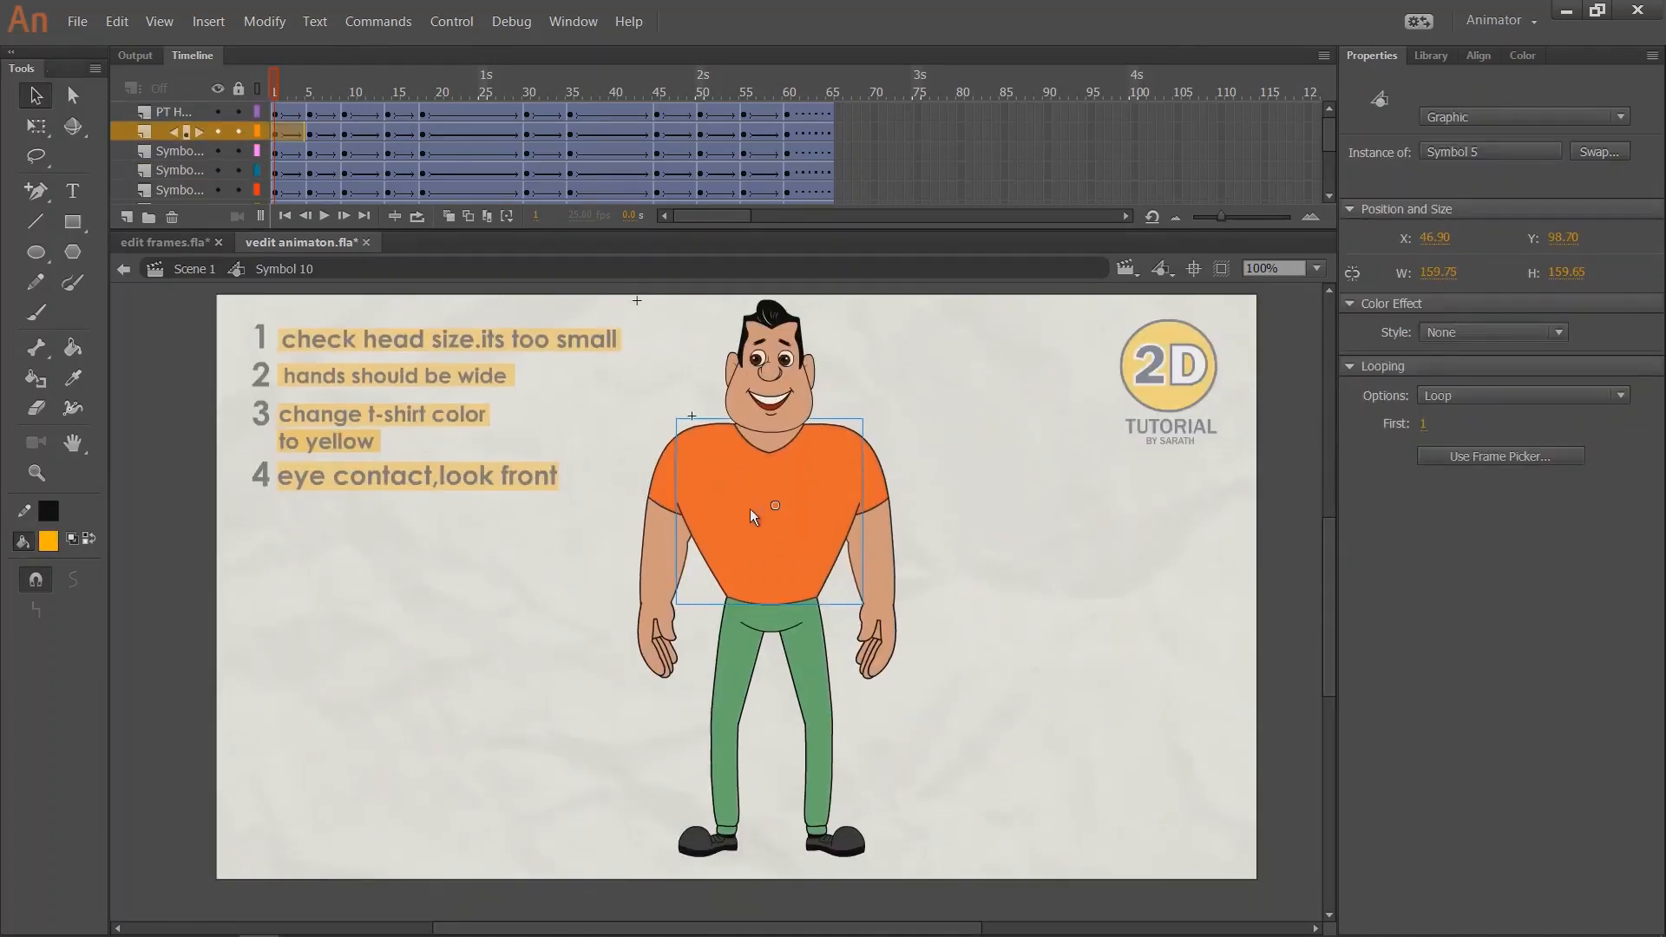
double_click(752, 510)
drag(949, 376, 486, 693)
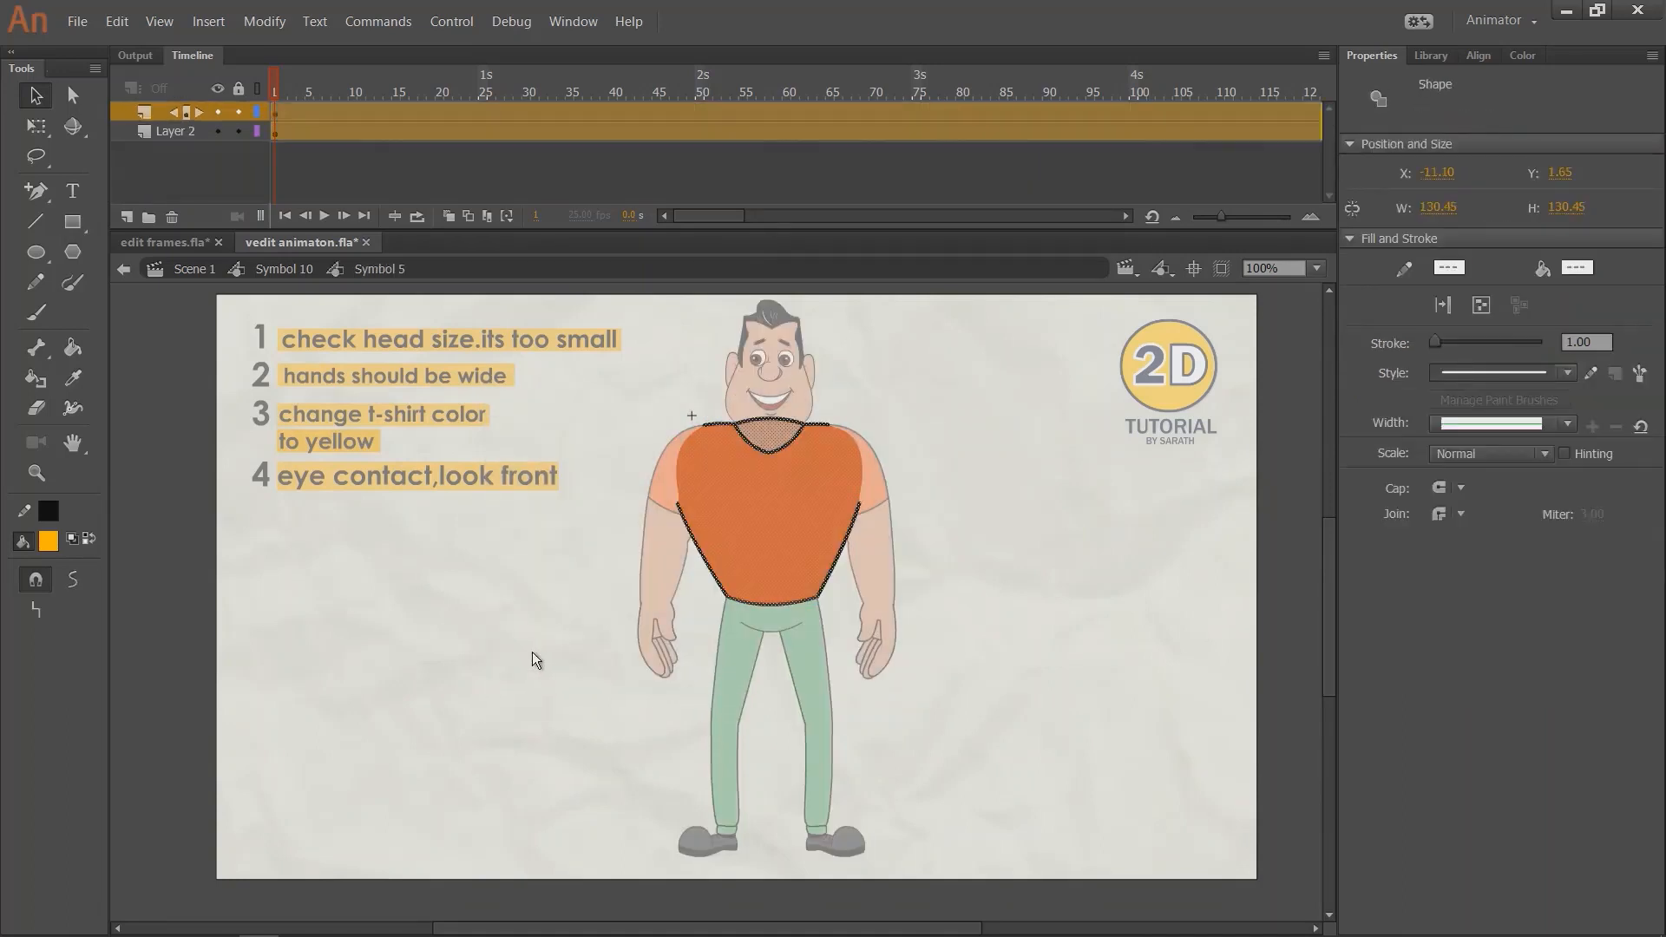
click(533, 653)
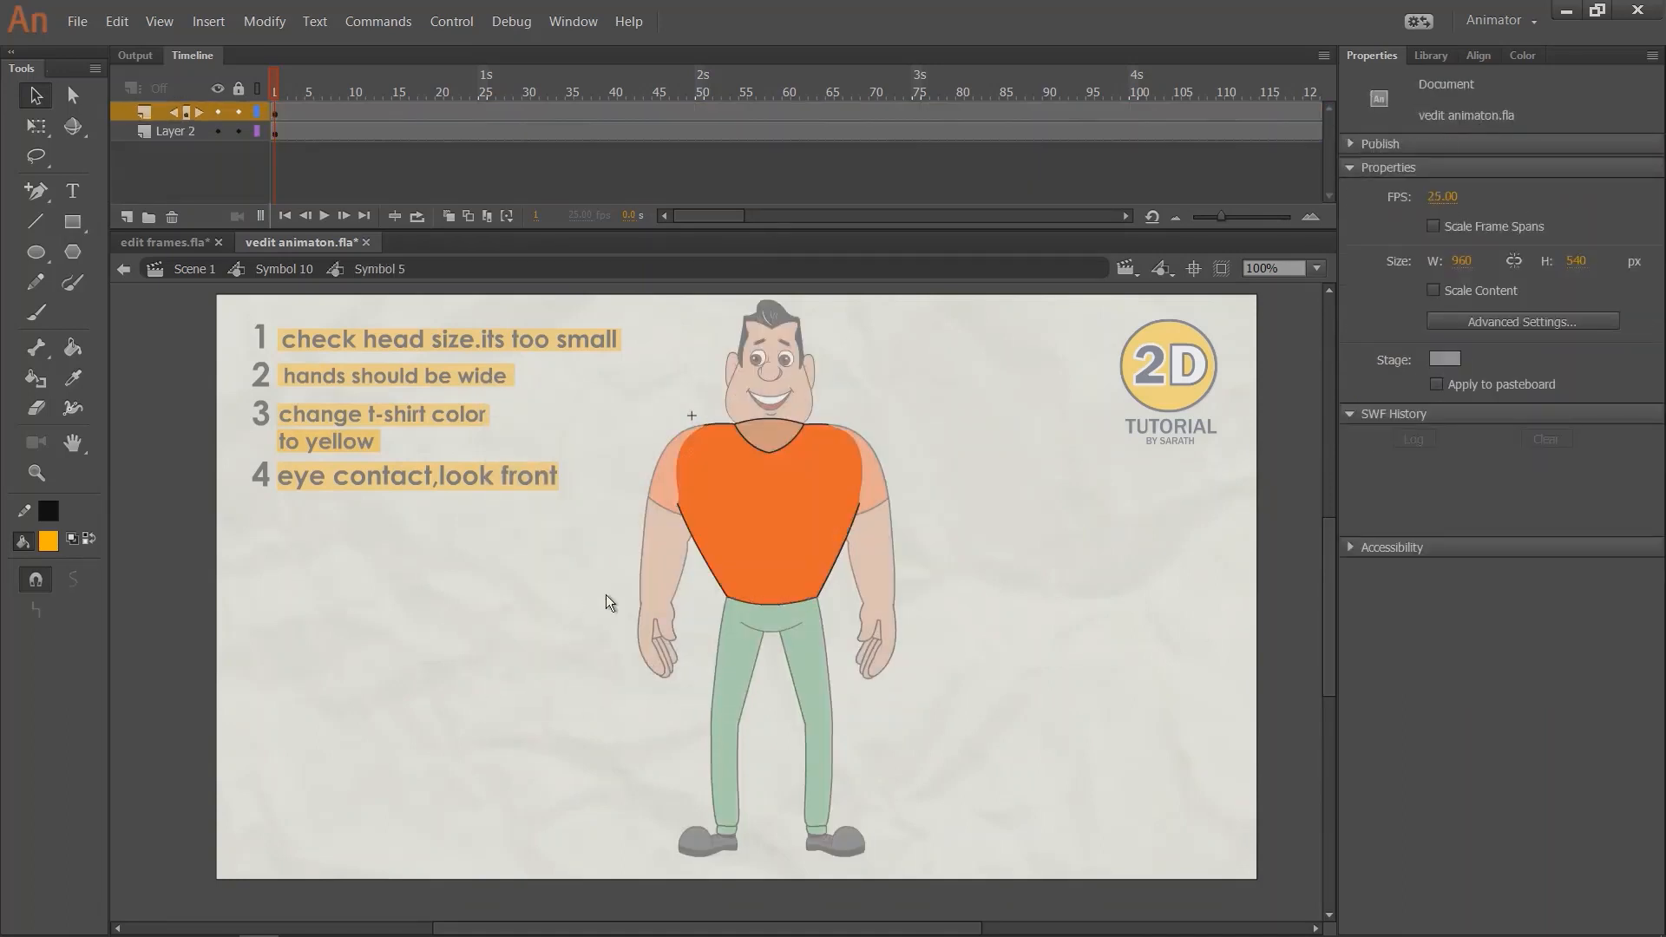
Choose a yellow fill colour and fill the torso of the t-shirt with it using the Paint Bucket tool.
click(47, 544)
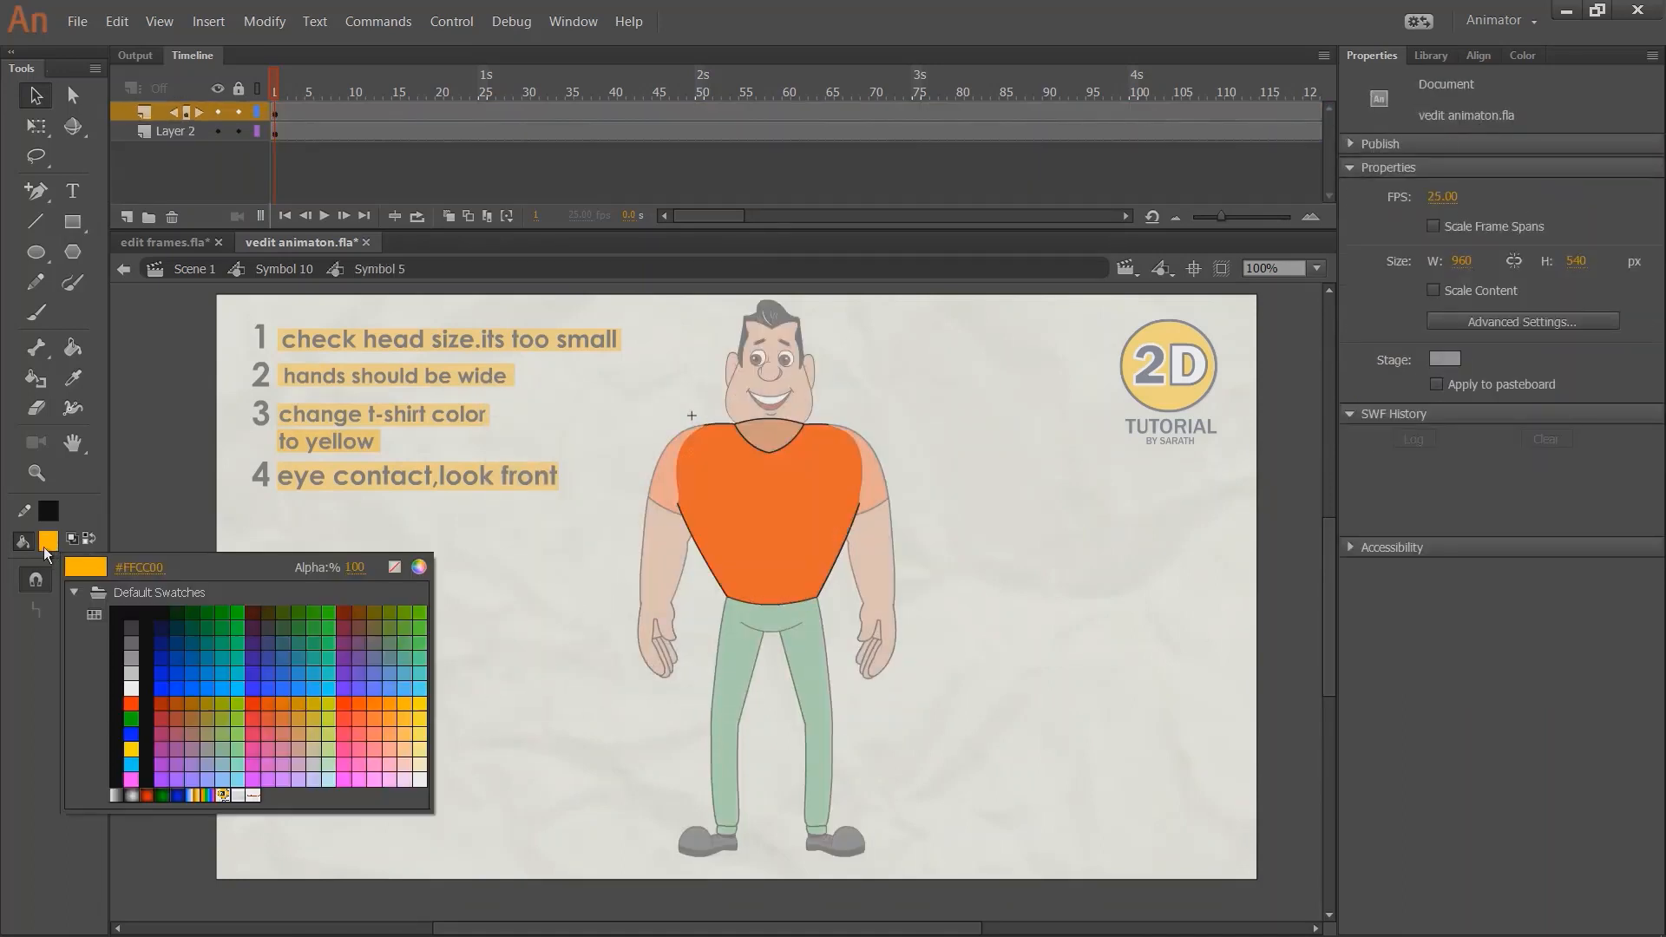
click(404, 708)
key(k)
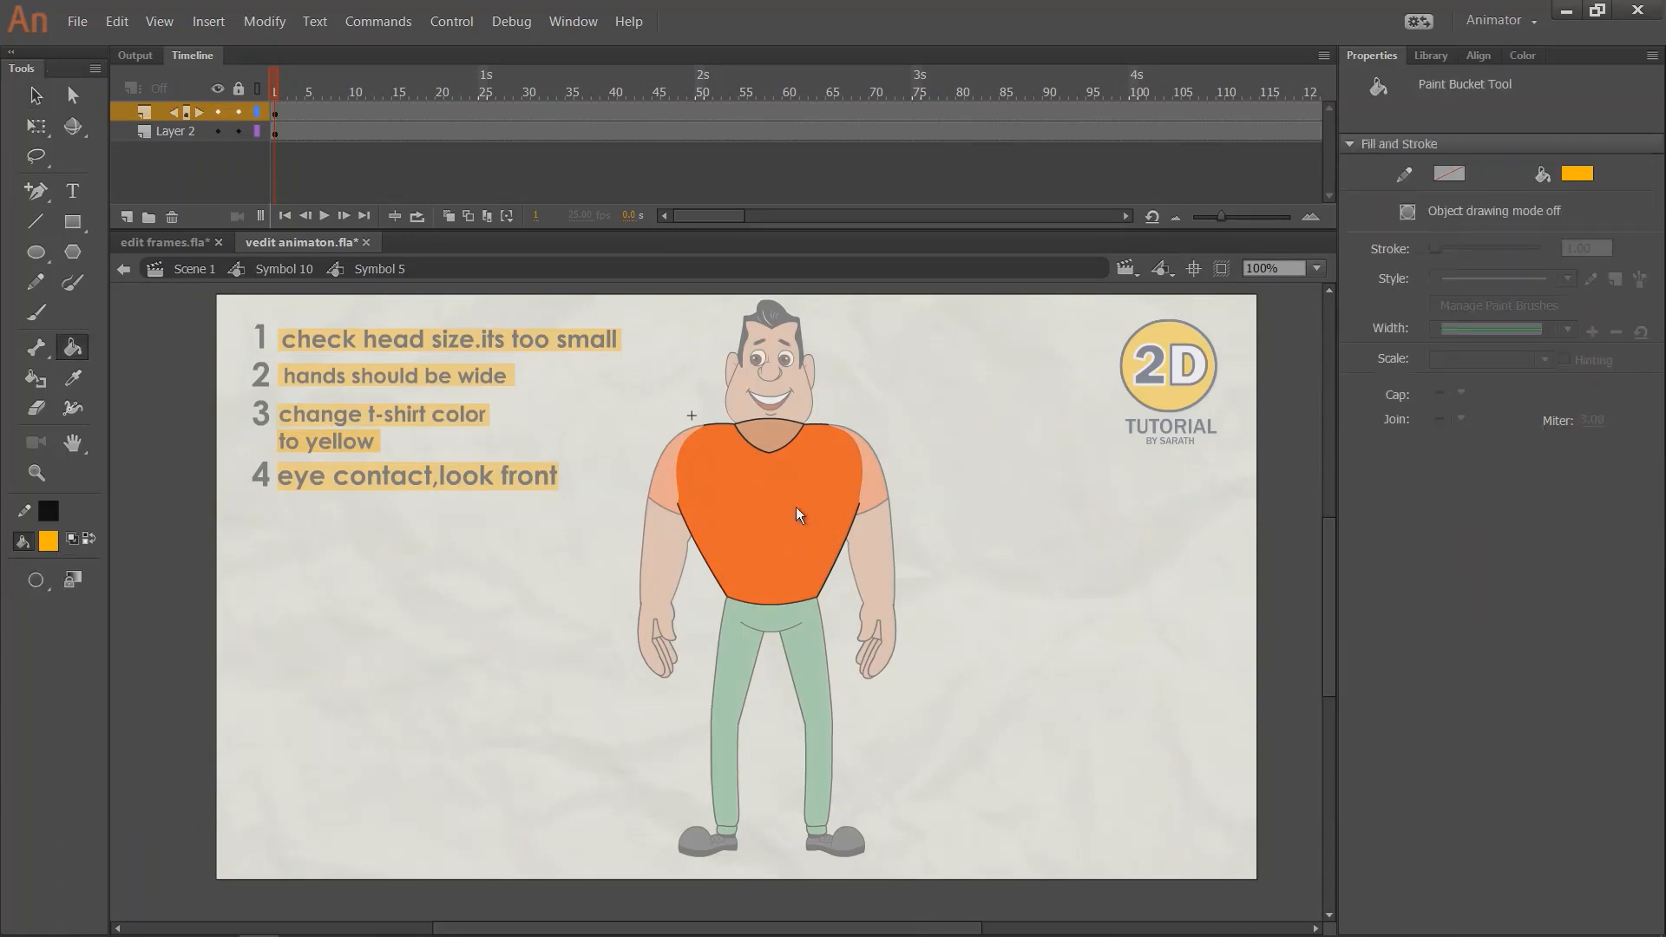
click(790, 511)
key(v)
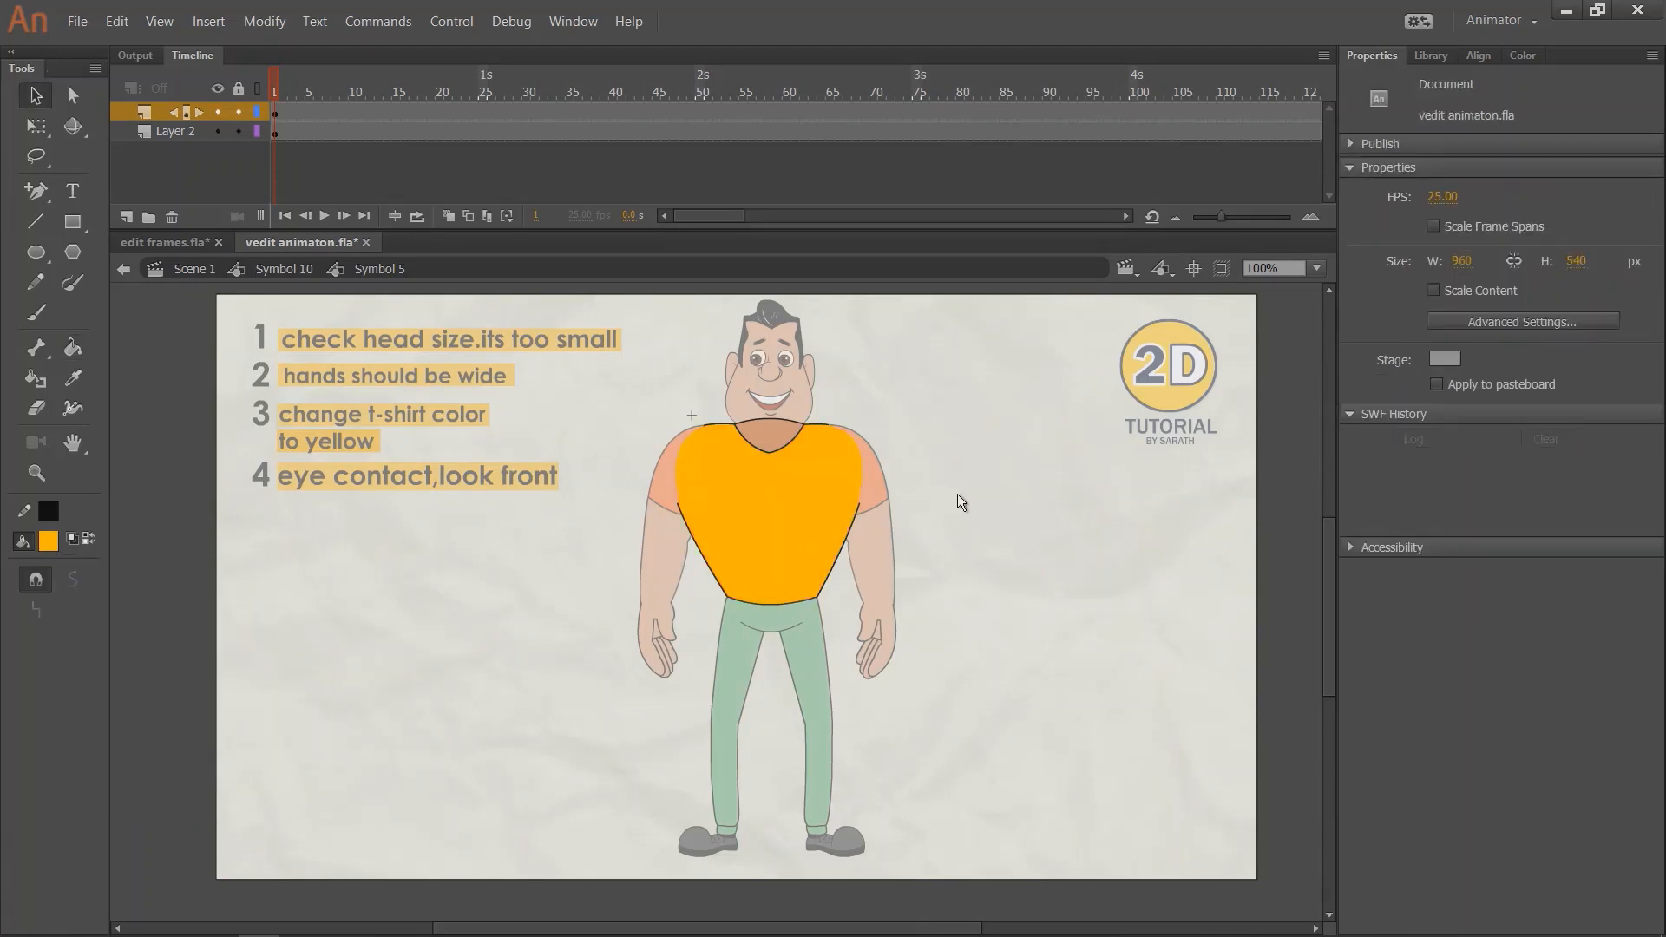
Fill the sleeve inside the arm symbol with the same yellow, return to Symbol 10, and scrub the animation to check the shirt.
double_click(901, 428)
double_click(875, 489)
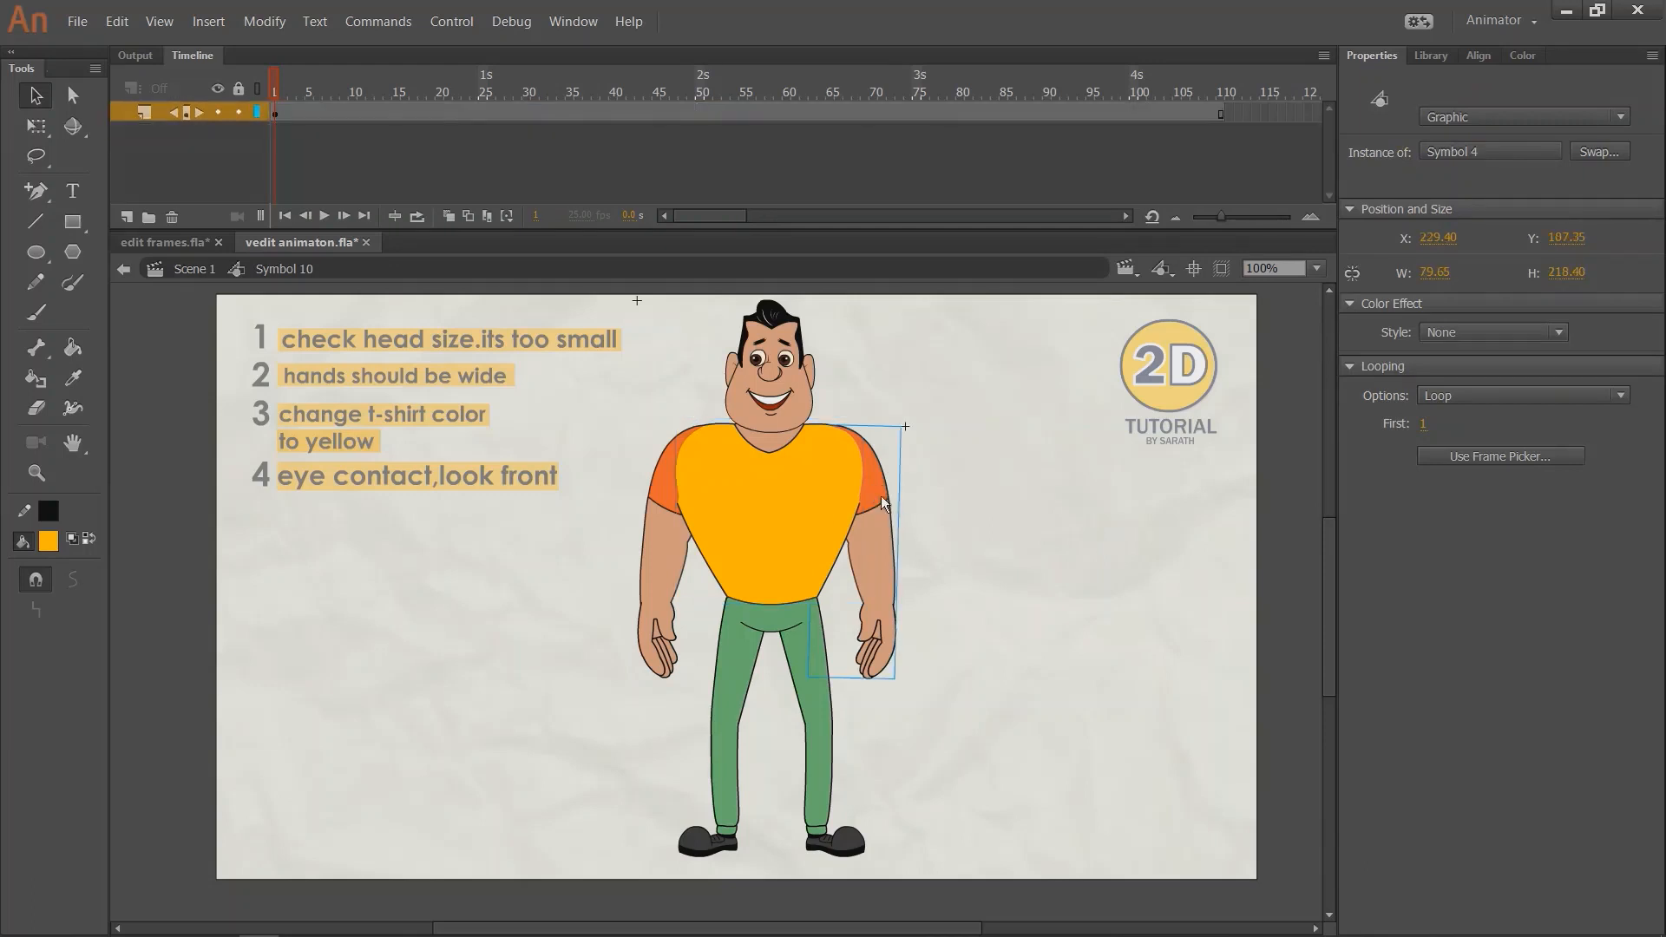
key(k)
click(854, 486)
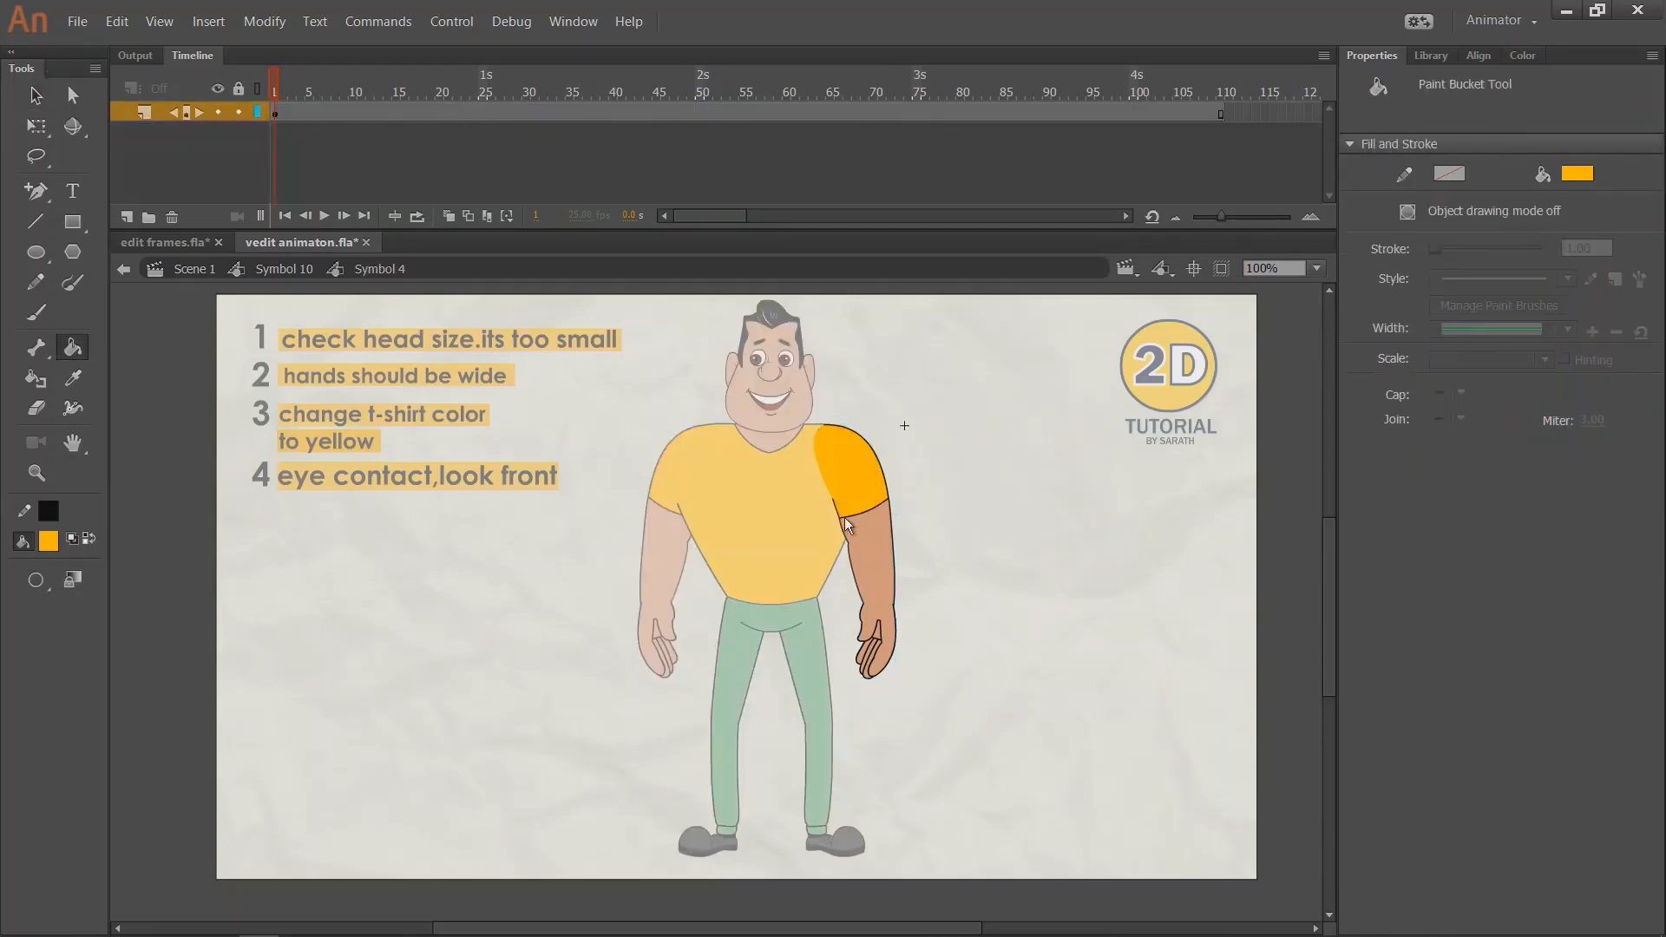
key(v)
double_click(956, 527)
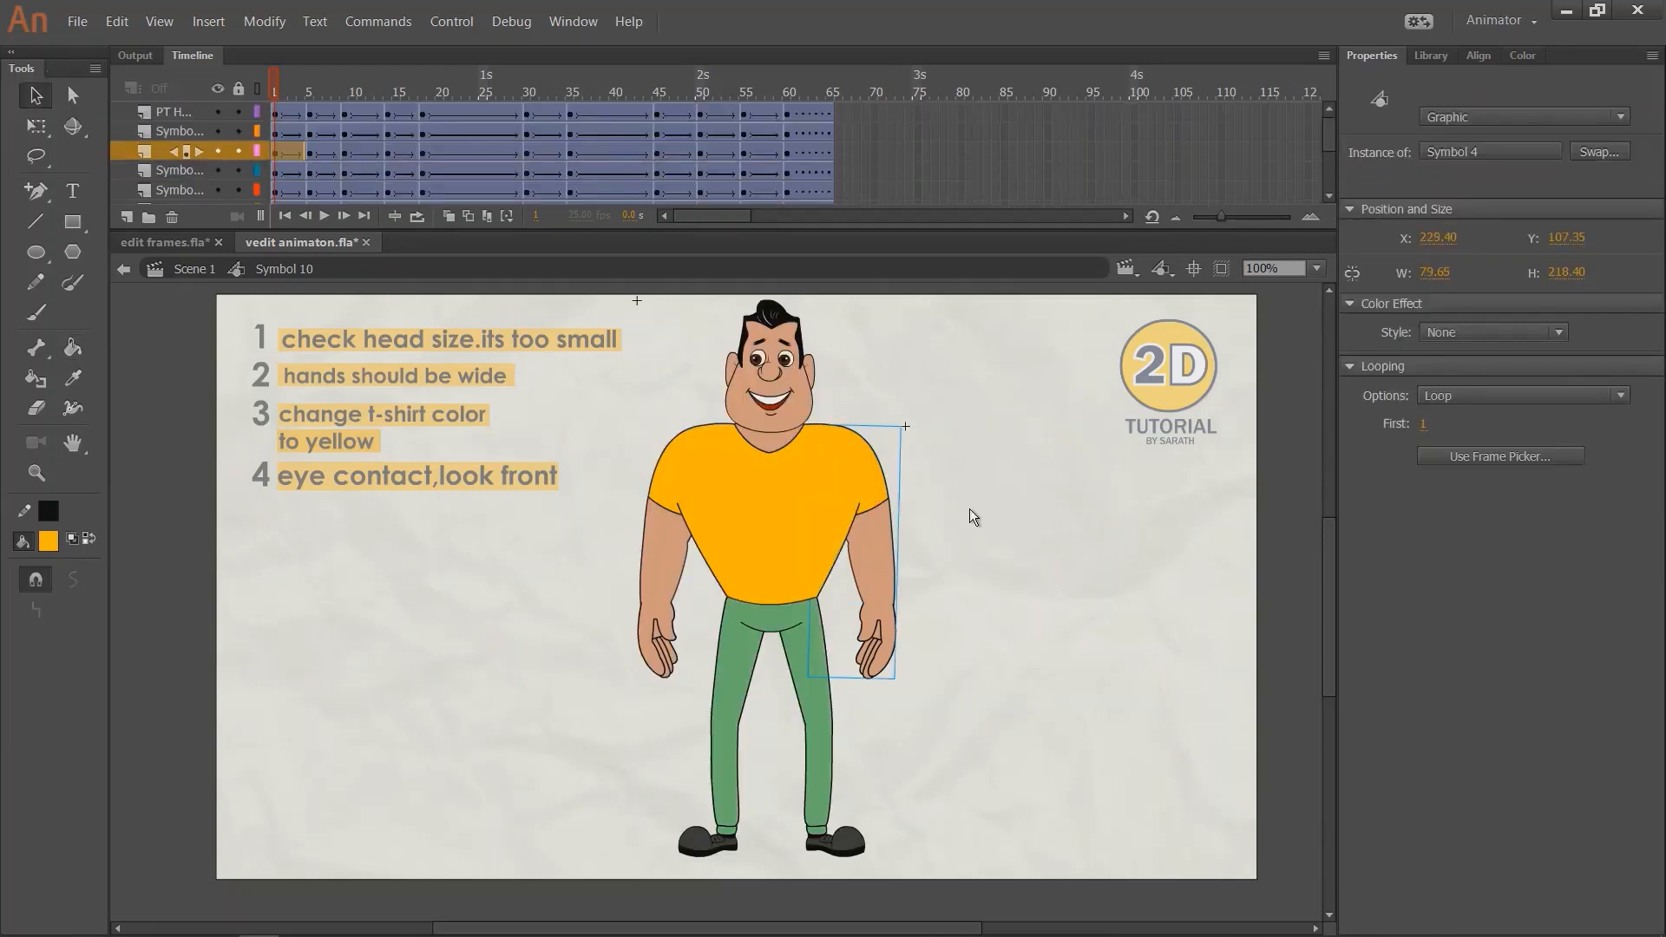
drag(306, 91, 70, 232)
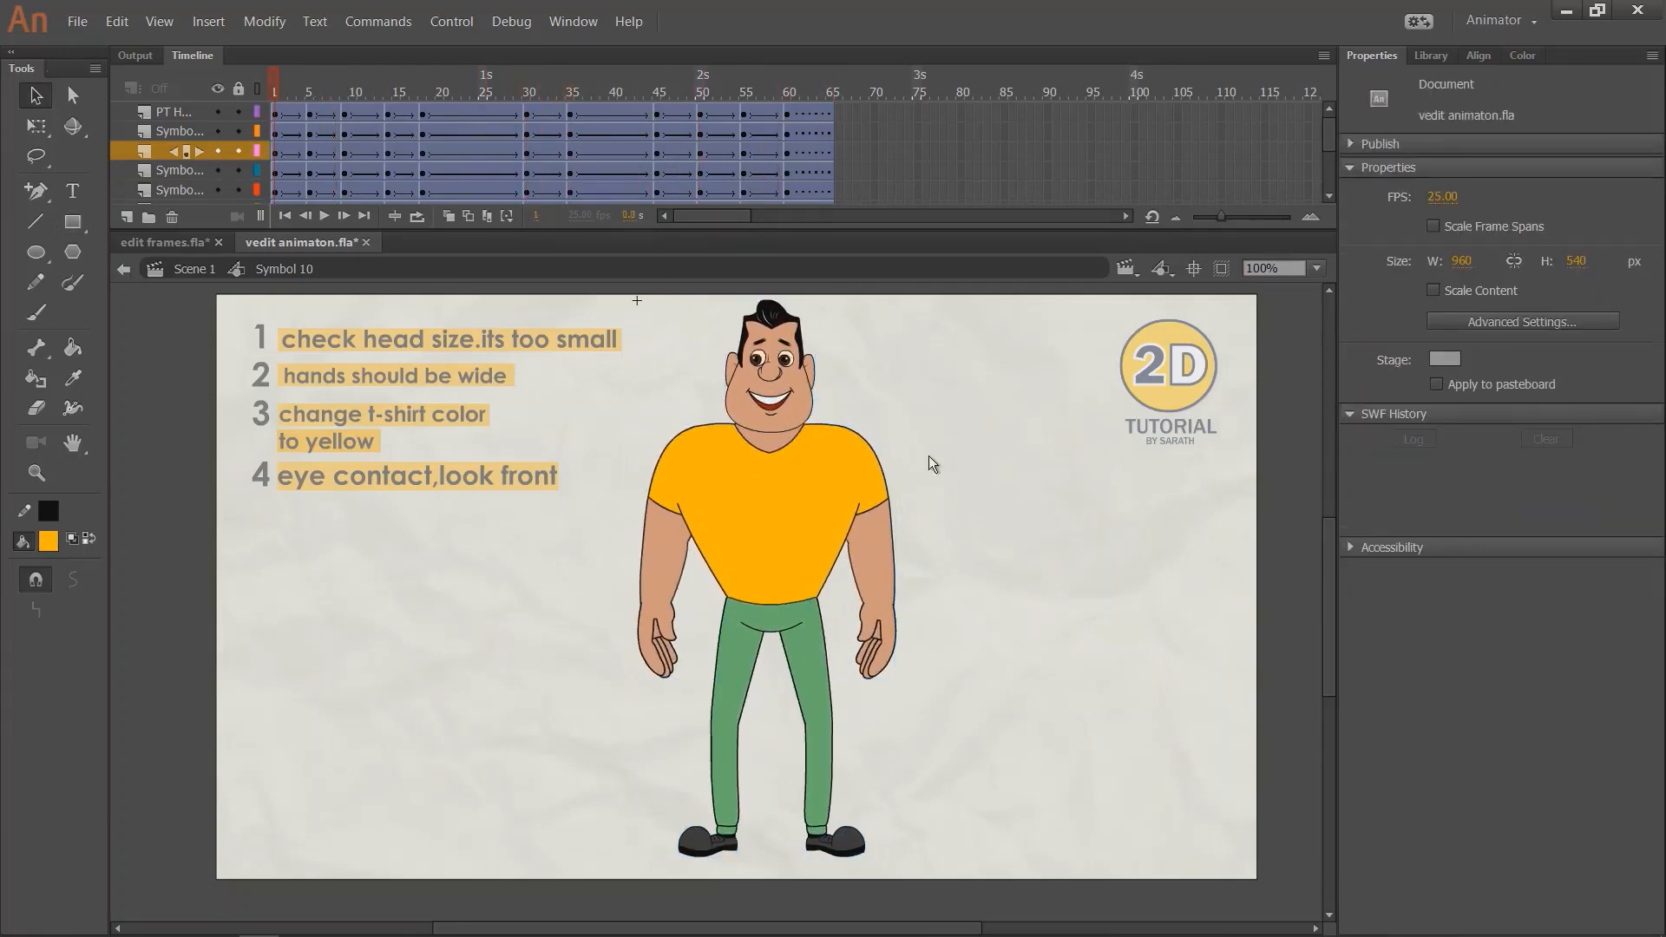
scroll(927, 439, left, 3)
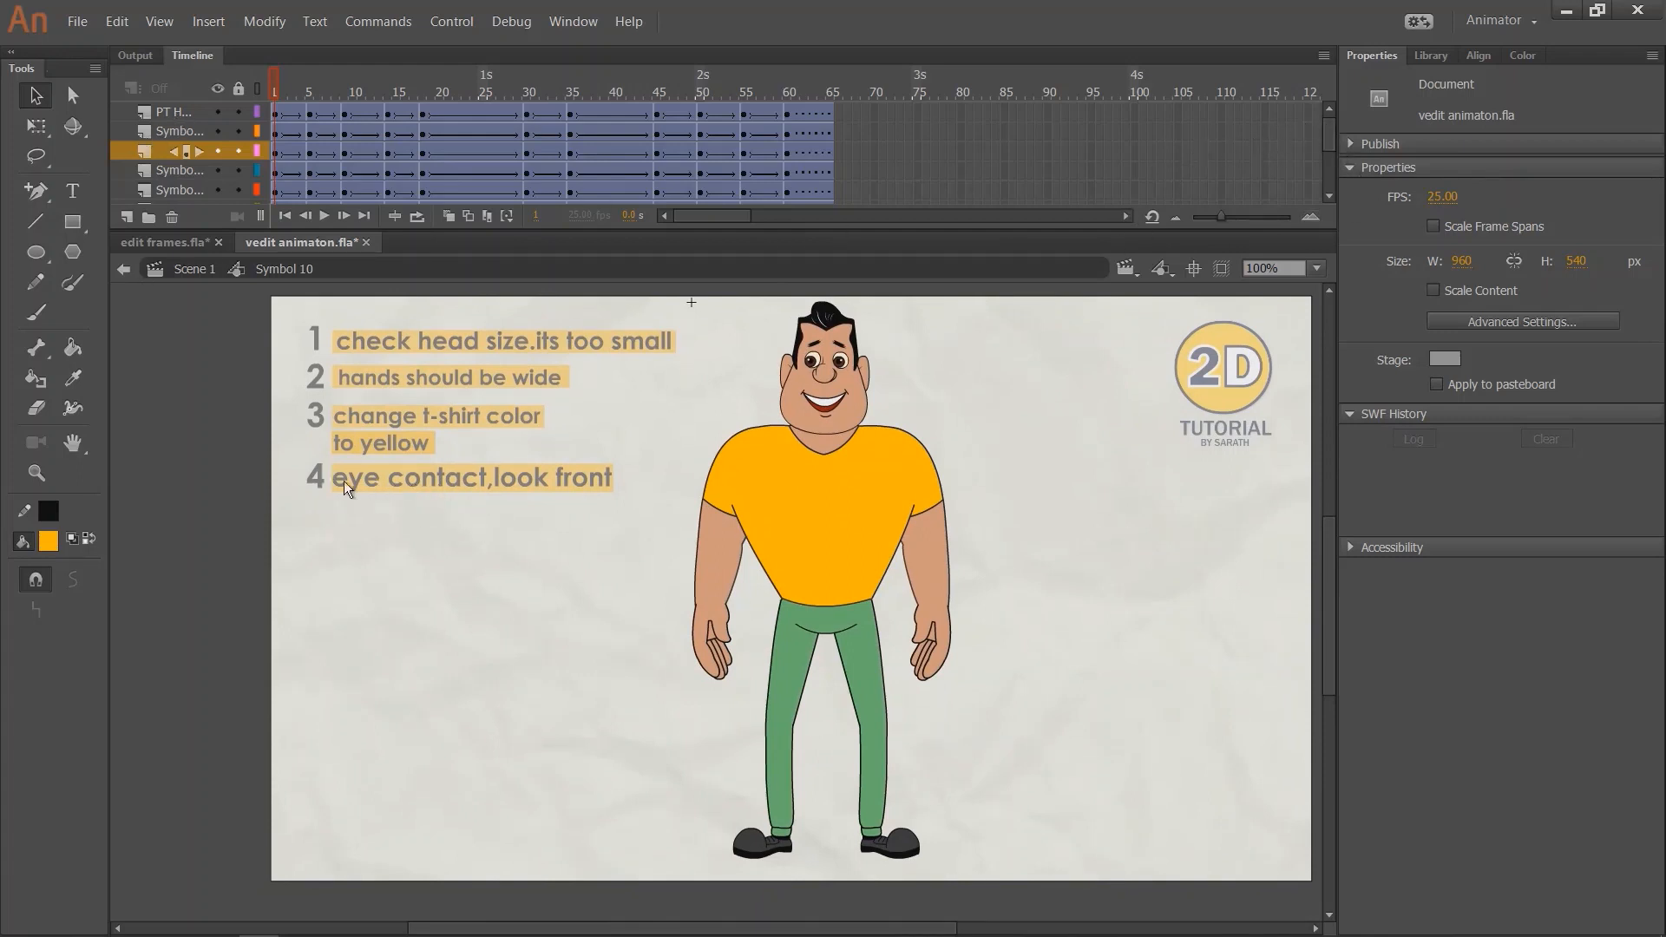
Open the head's PT HODDA FRONT face symbol for editing and select the eye on the viewer's left.
click(863, 397)
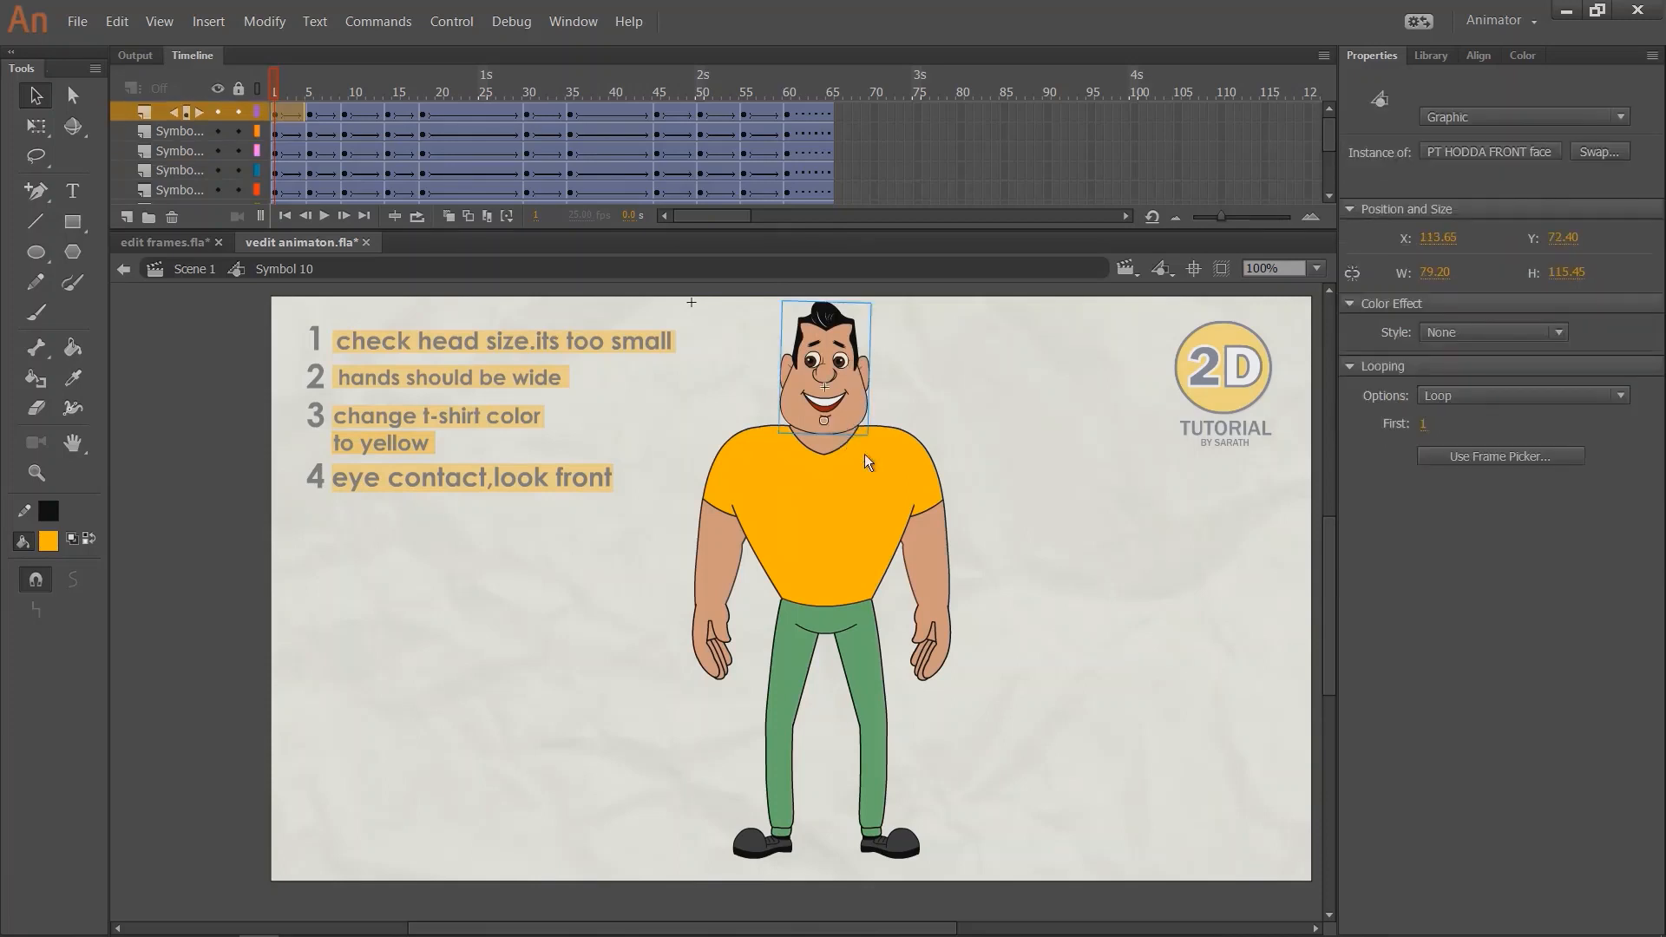
key(ctrl+=)
key(ctrl+=)
drag(656, 575, 719, 498)
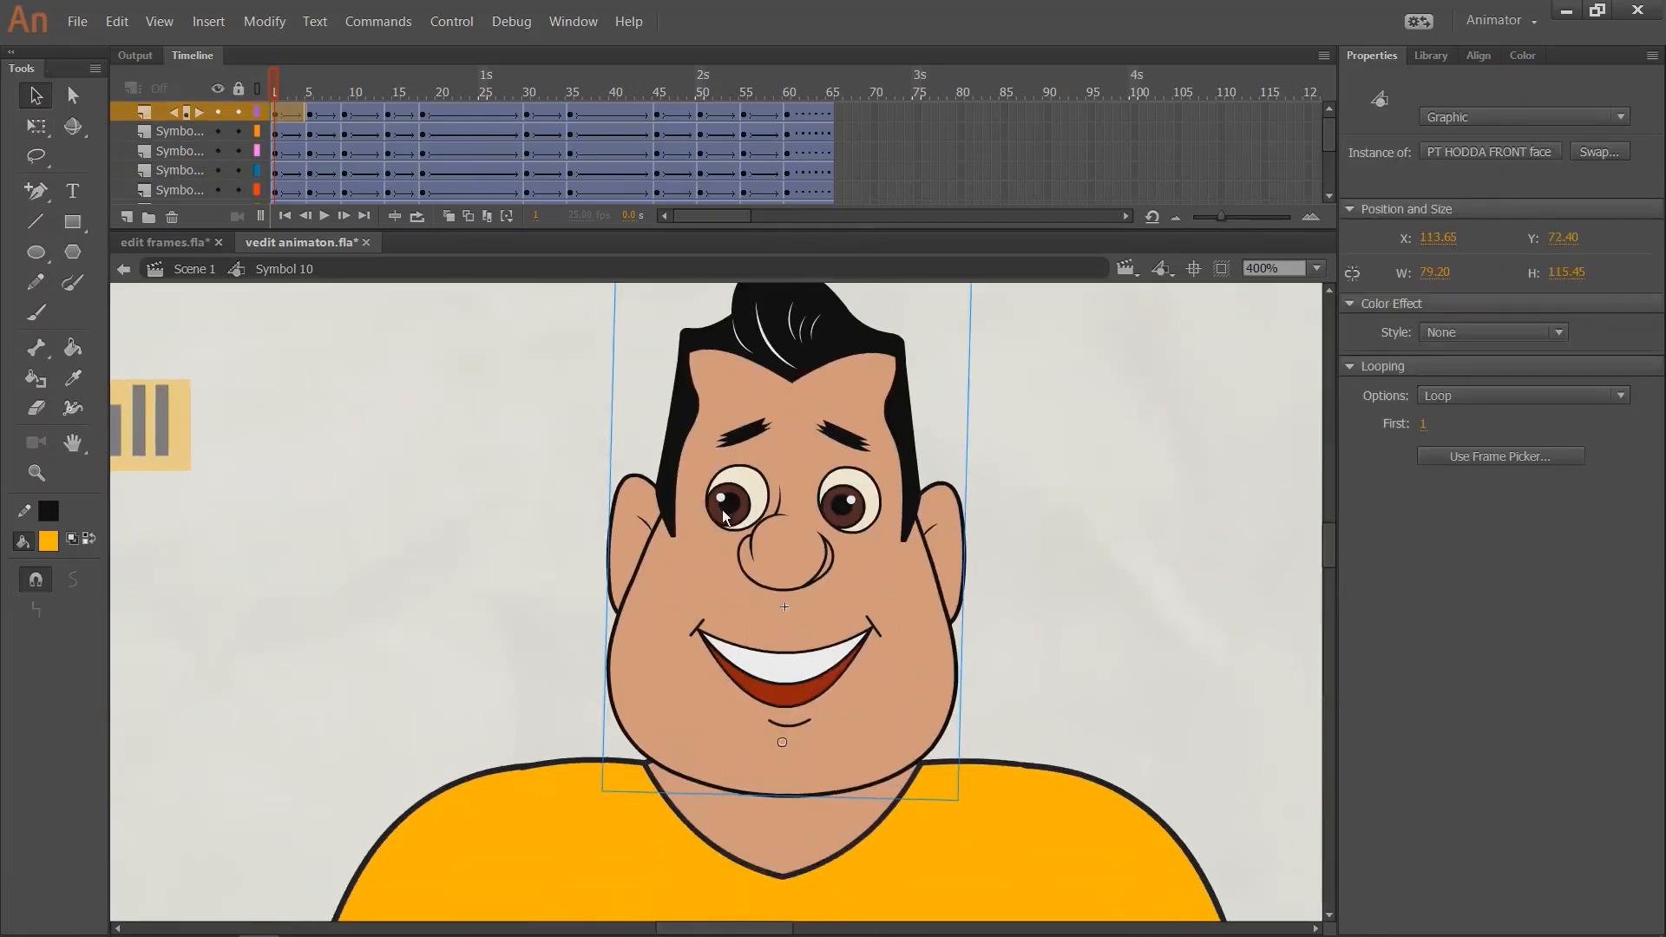
double_click(723, 512)
click(736, 500)
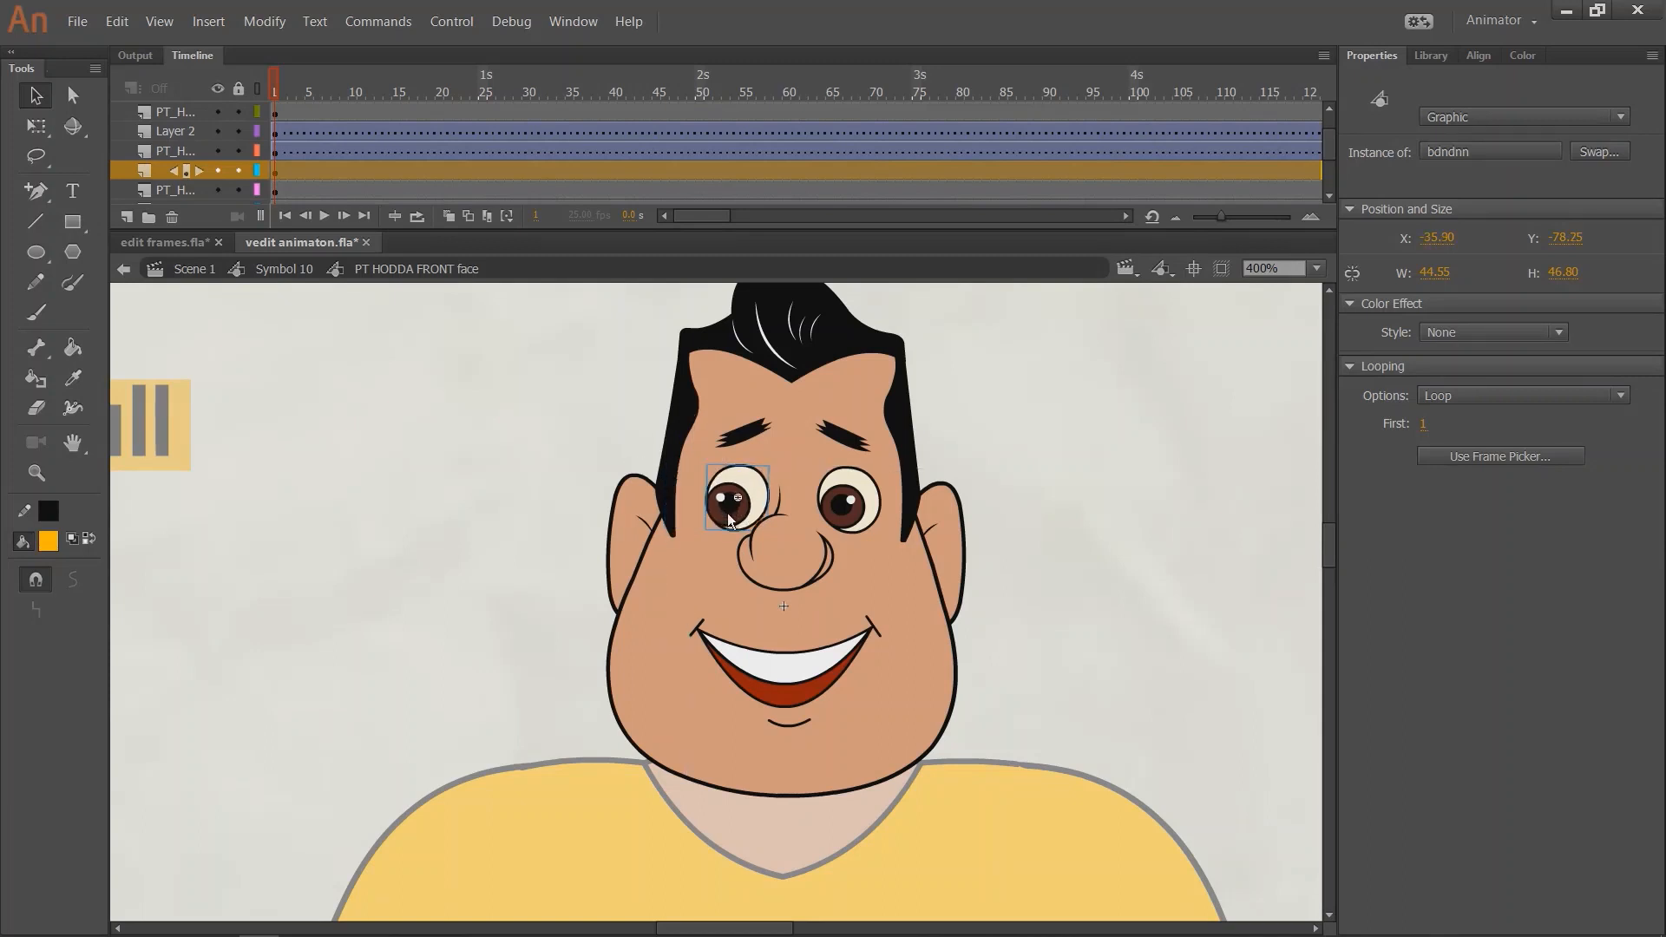
Inside that eye's symbol, nudge the pupil right to the centre of the eyeball and check a frame after the blink.
double_click(727, 513)
click(725, 508)
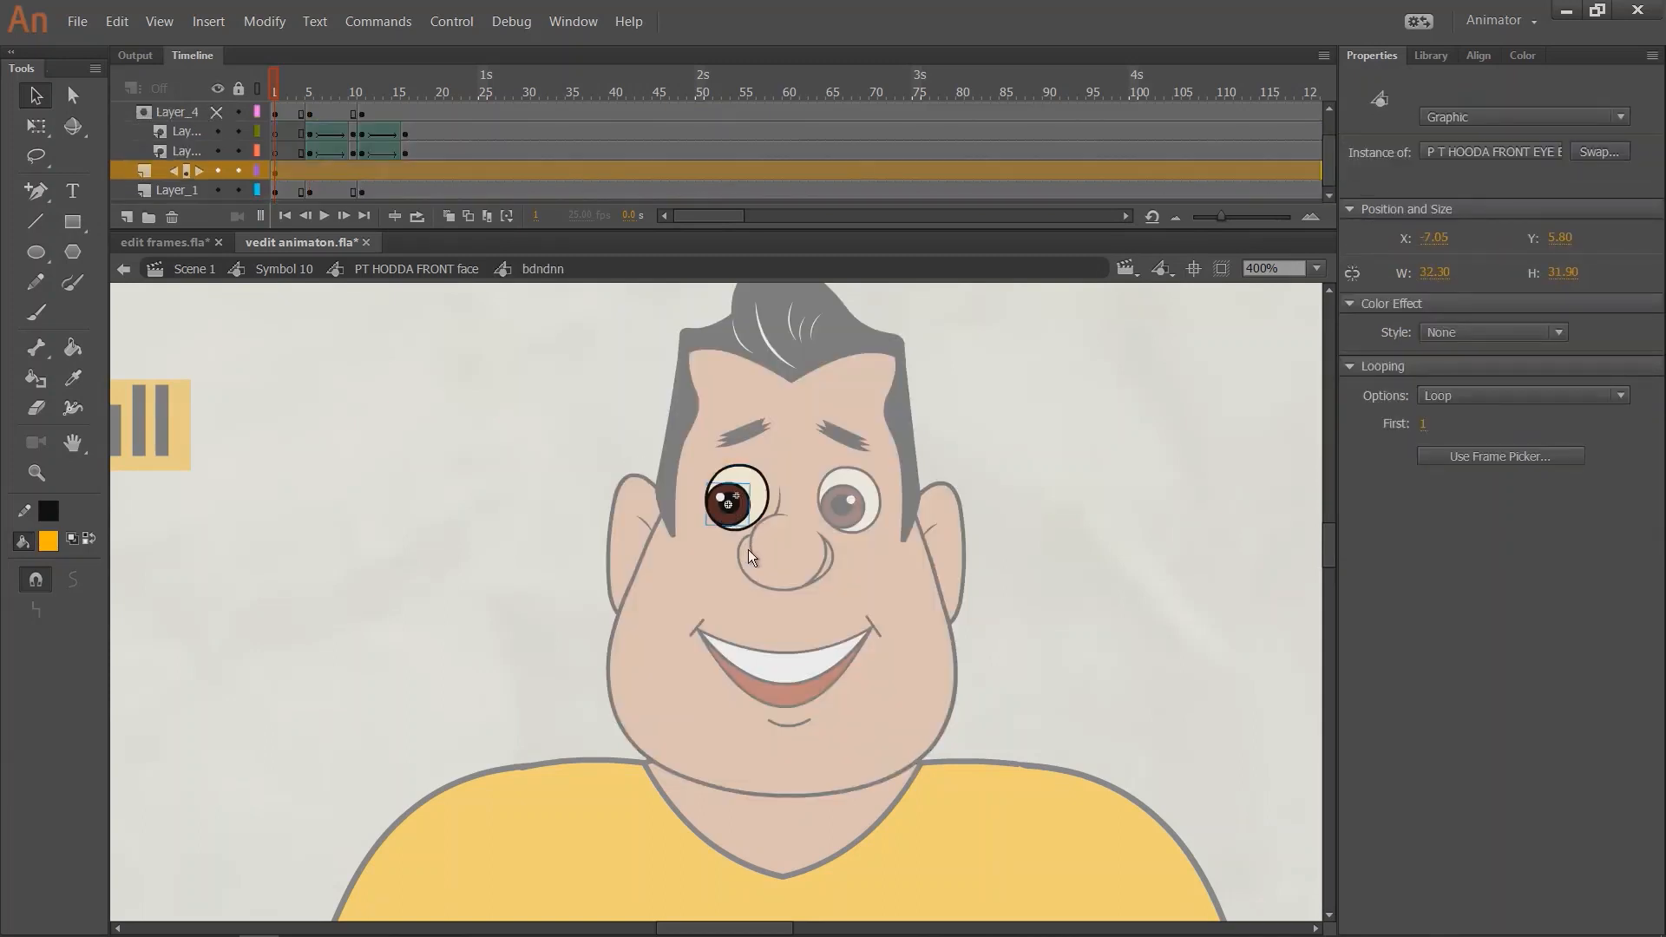
key(Right)
key(Right)
key(Right)
key(Right)
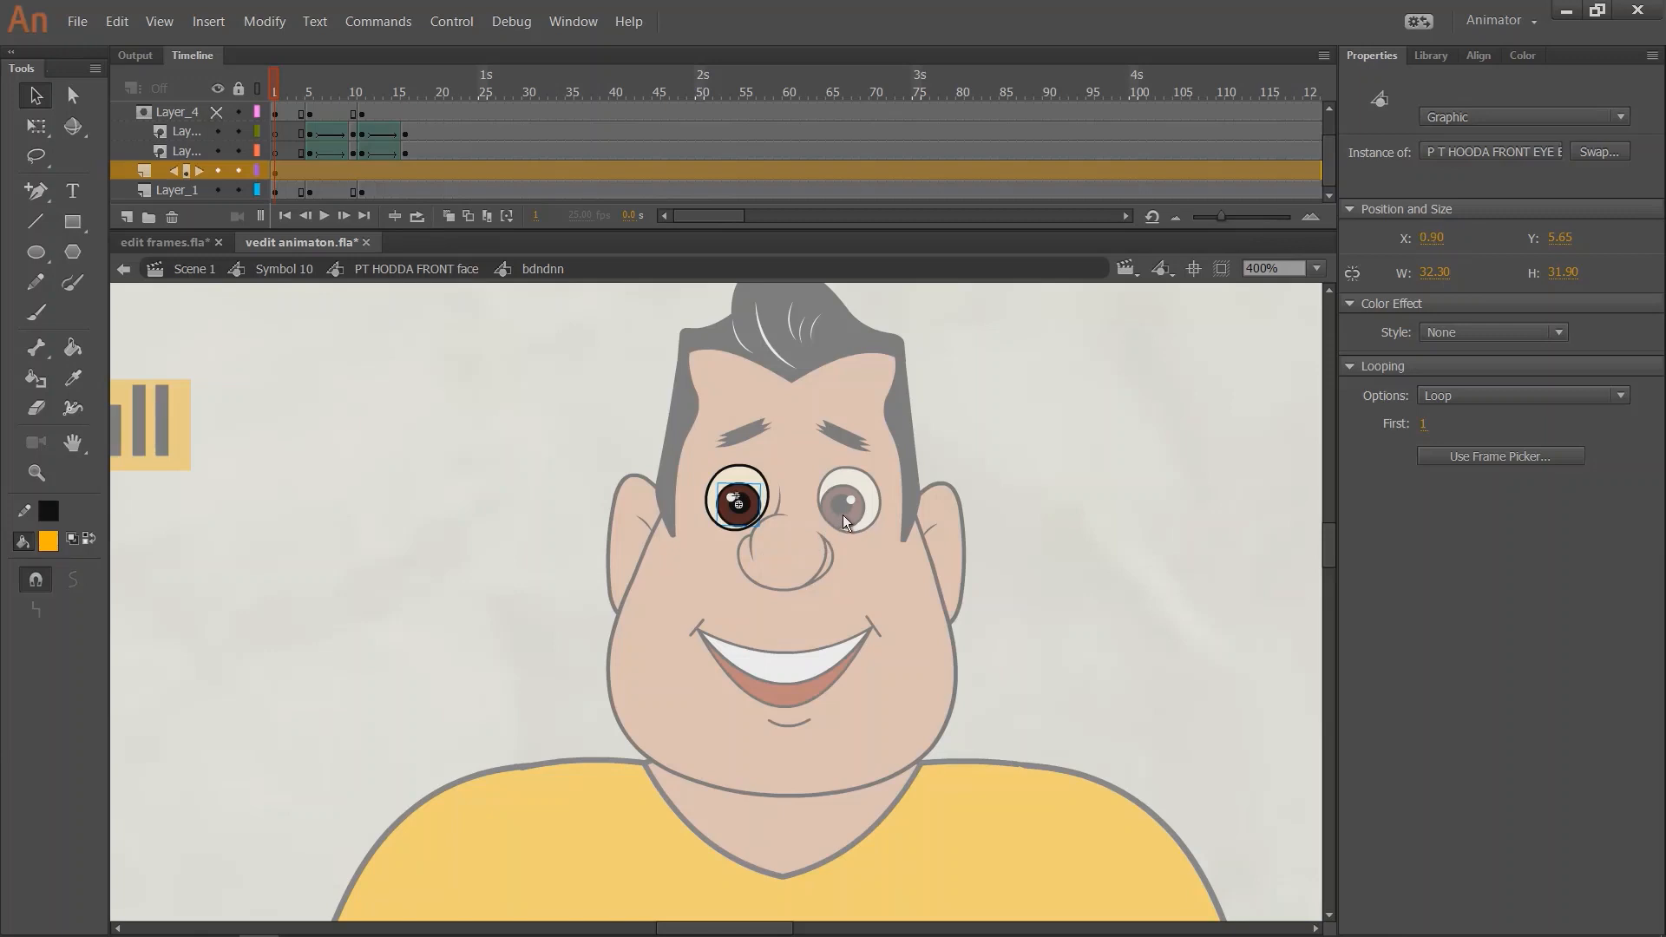
click(431, 92)
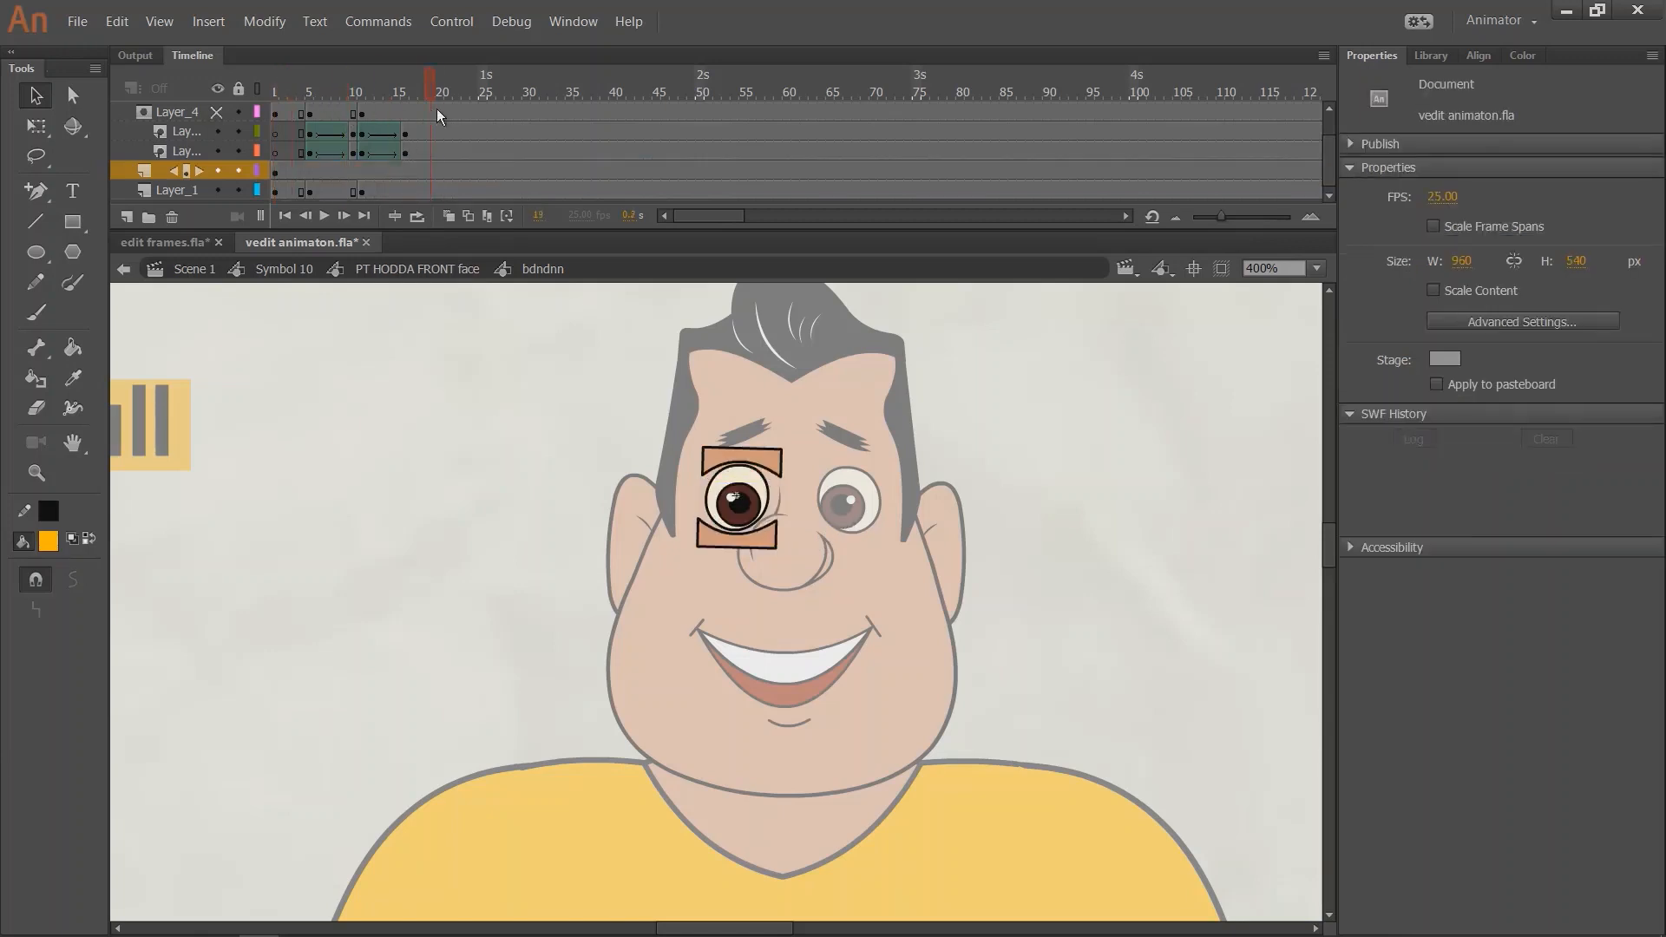
Open the other eye's symbol, PT HODDA FRONT RT EYE, and nudge its pupil right to the centre of the eyeball.
double_click(846, 518)
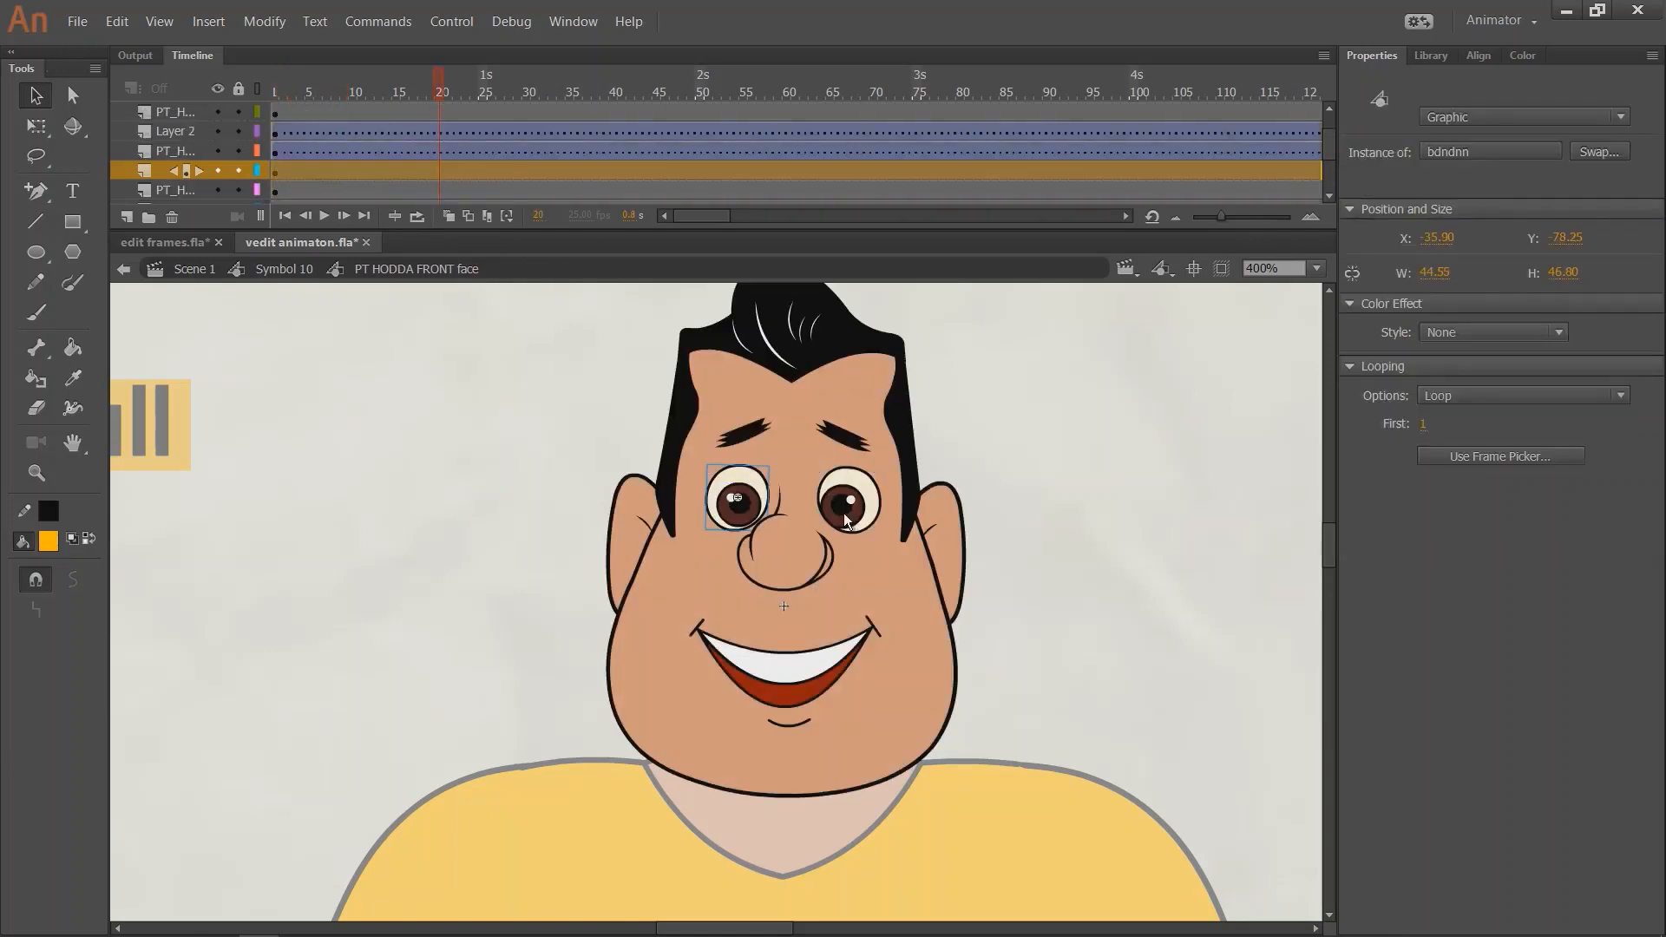
click(840, 514)
double_click(838, 514)
click(856, 534)
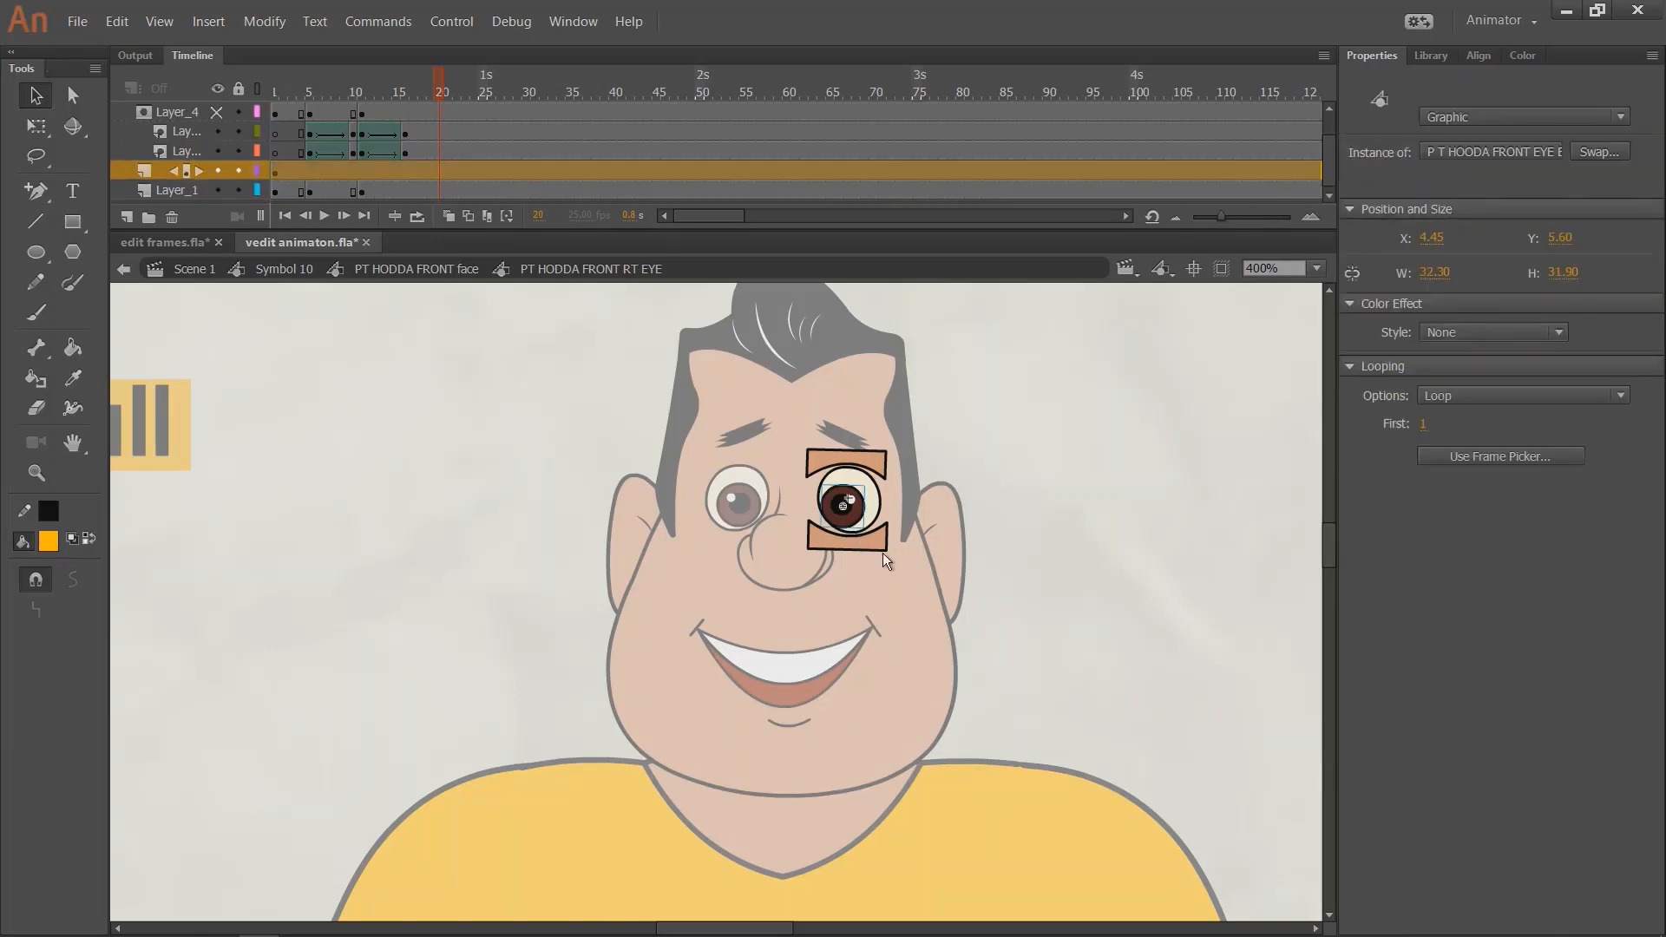
key(Right)
key(Right)
key(Right)
key(Right)
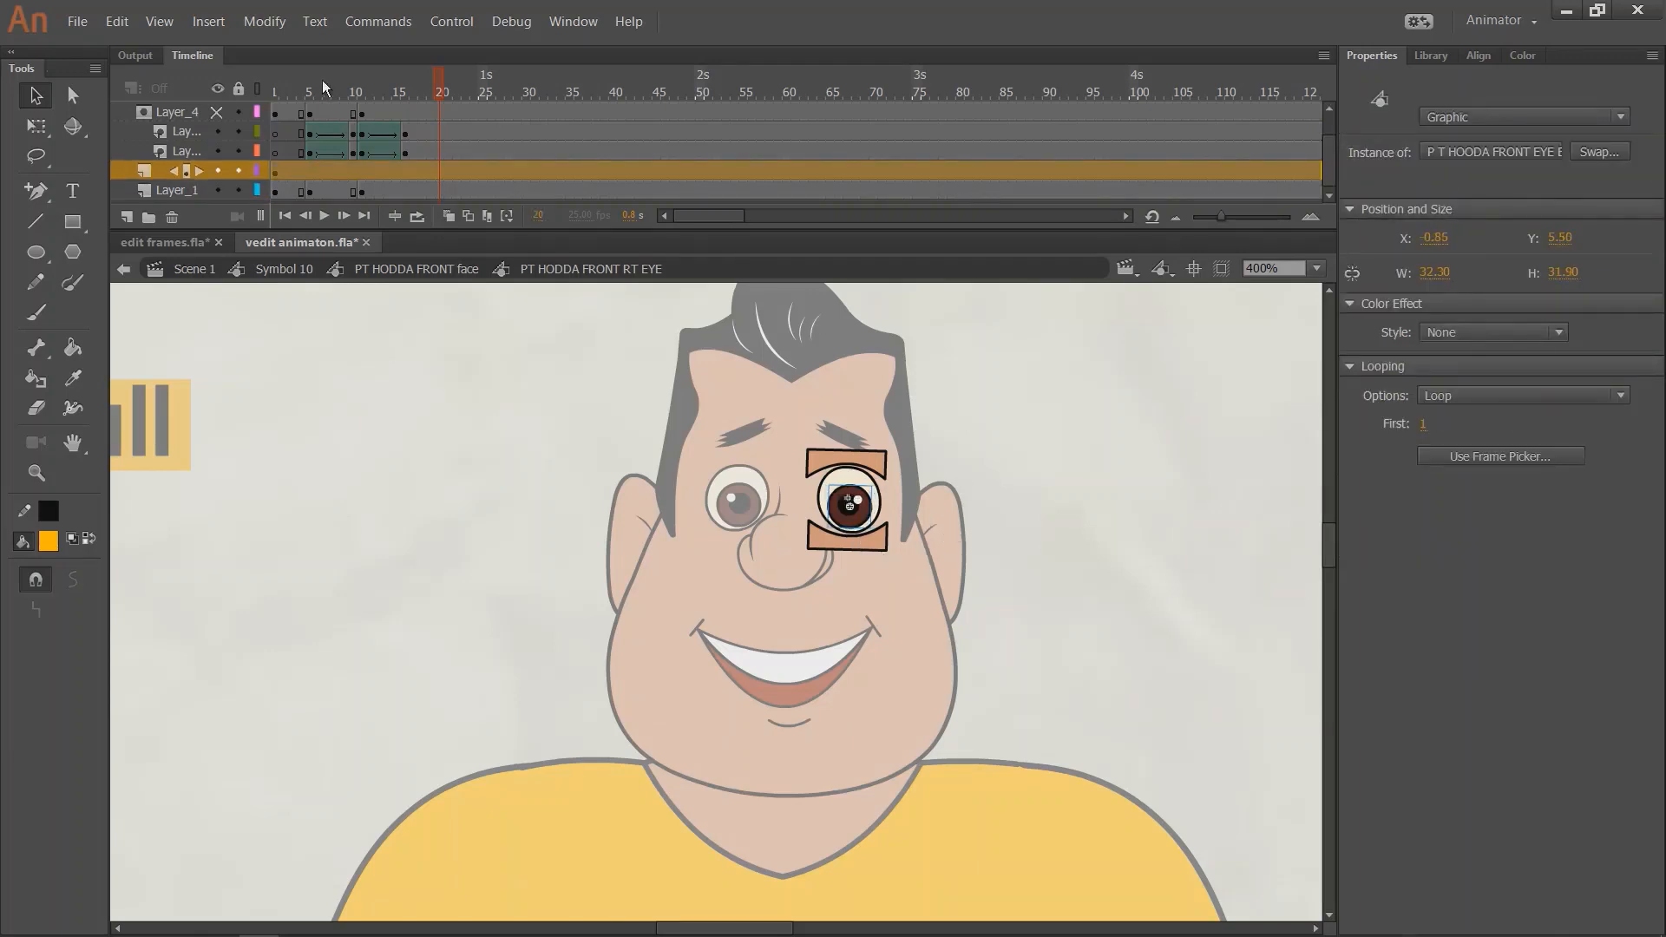
Return to Symbol 10 at 100% zoom and play the animation to check the front-looking eyes.
click(425, 415)
double_click(400, 443)
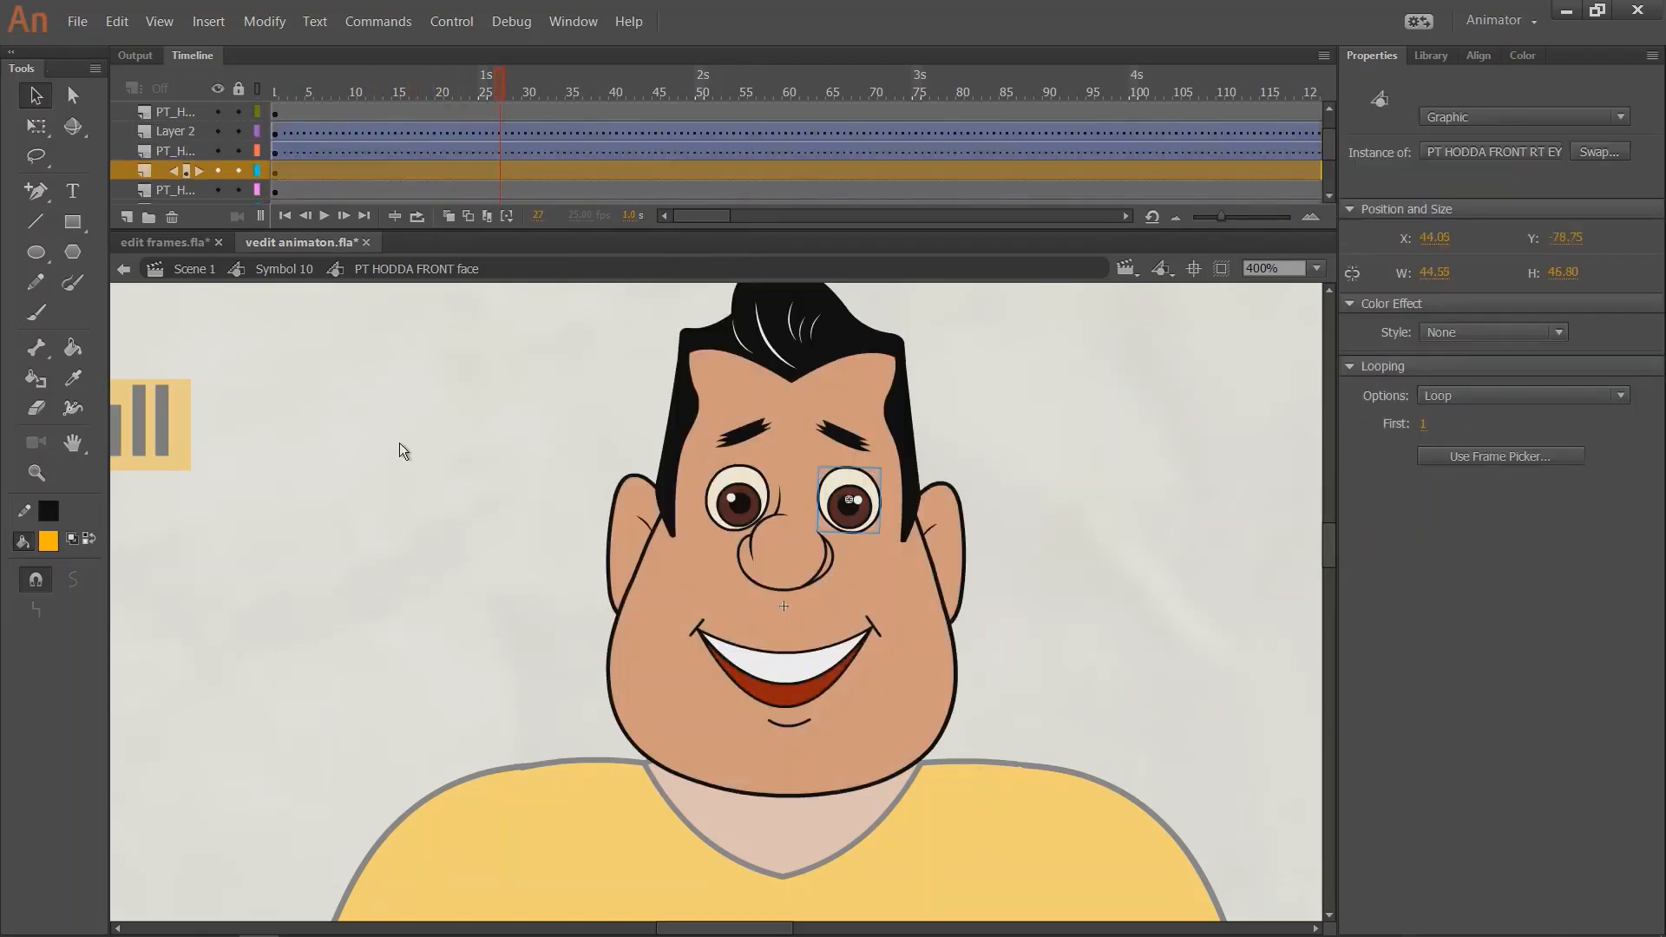
double_click(387, 451)
key(ctrl+1)
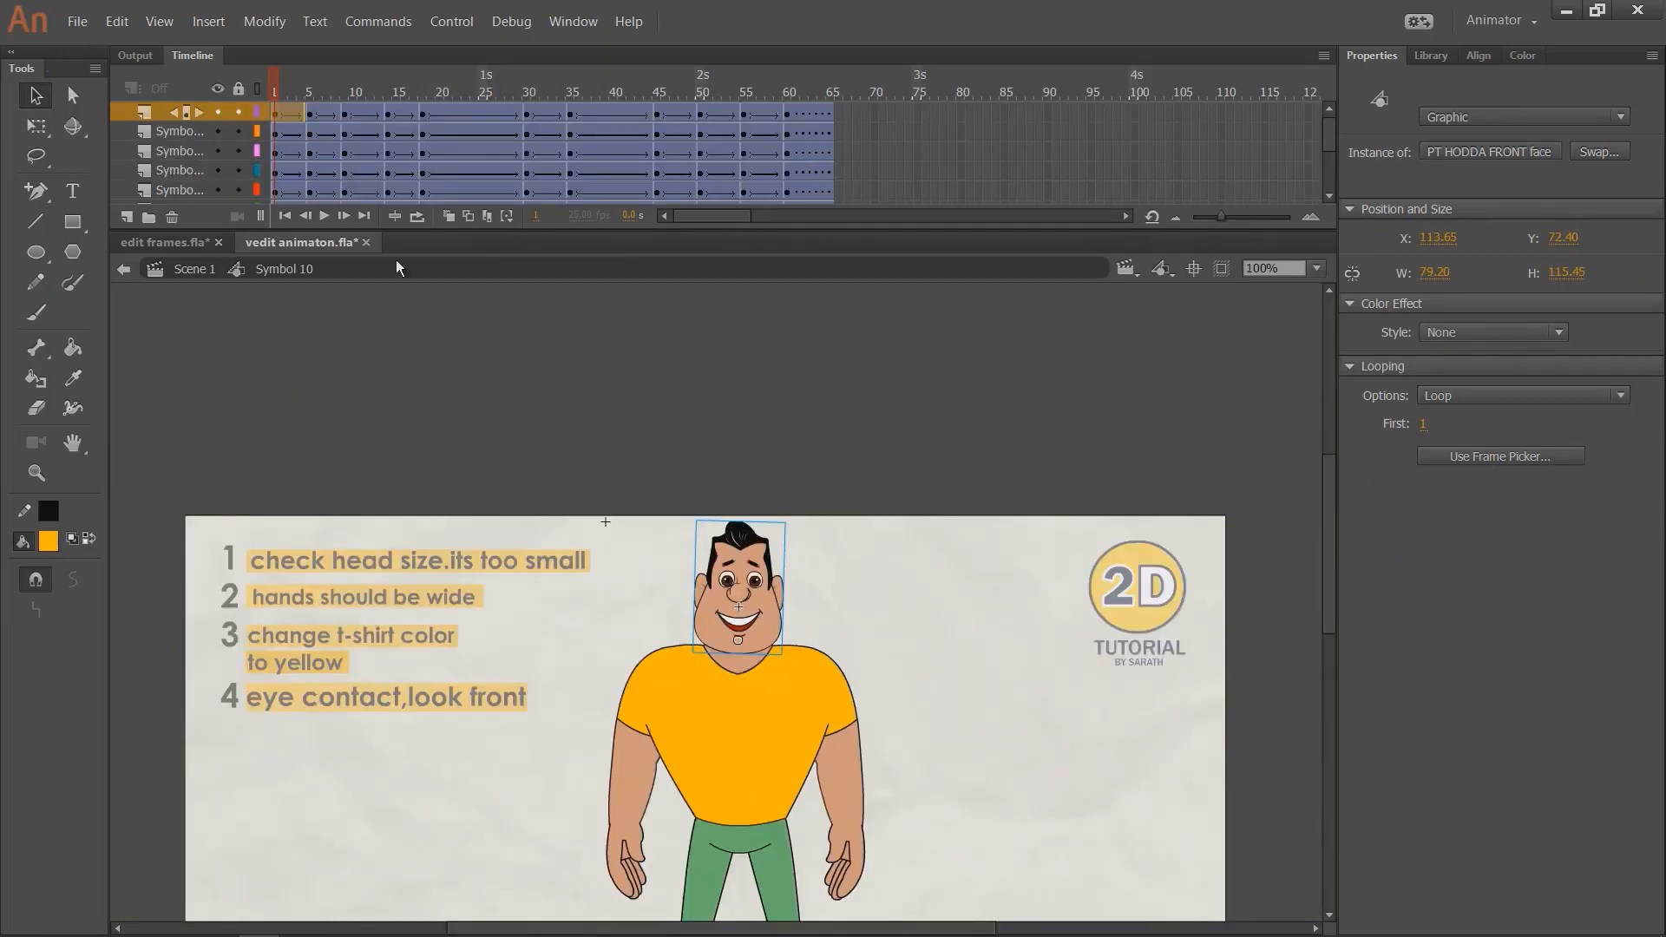
key(Return)
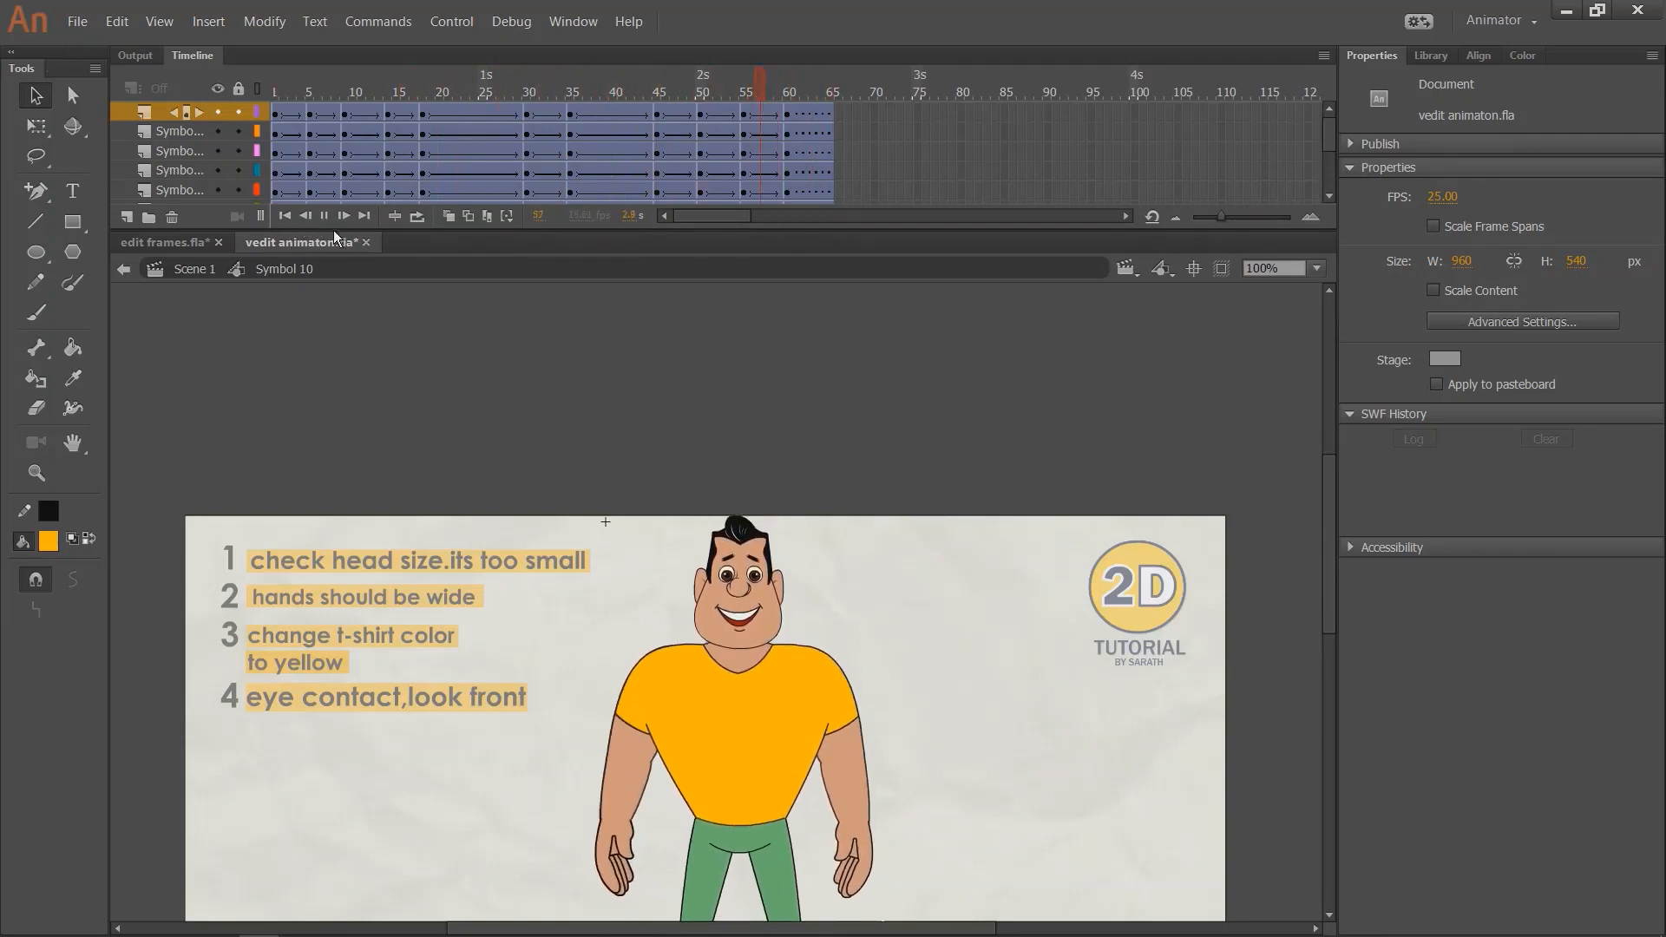
Select the frames of every layer in Symbol 10, from the topmost to the bottommost, to show all the keyframes.
click(127, 109)
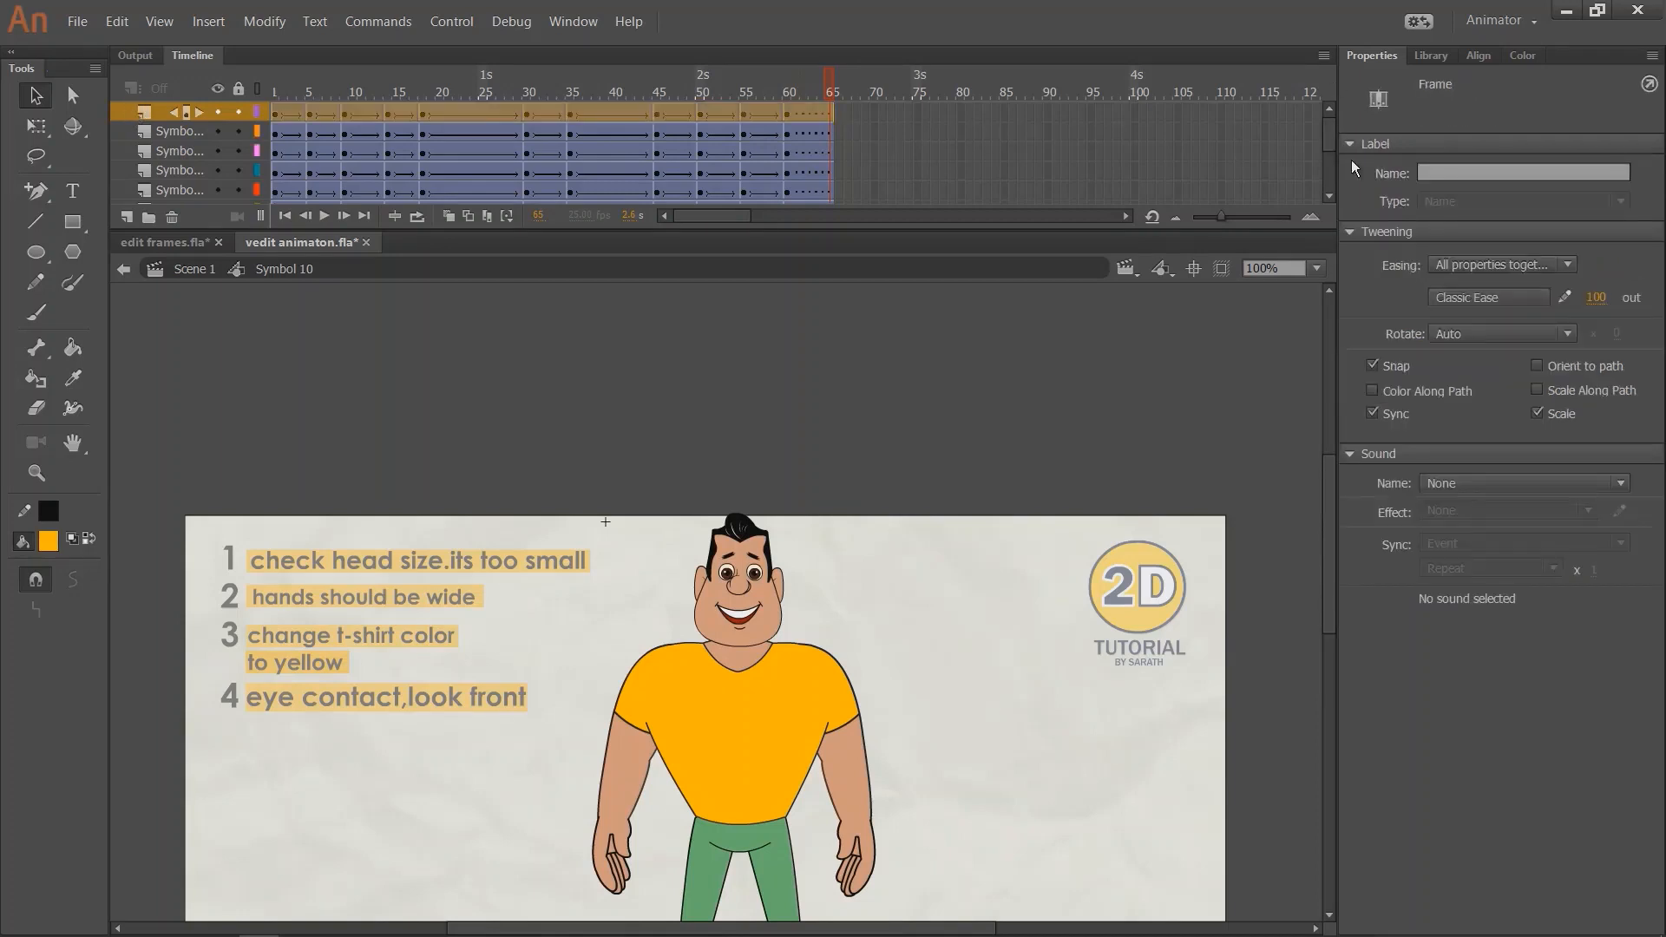
drag(1330, 133, 1330, 170)
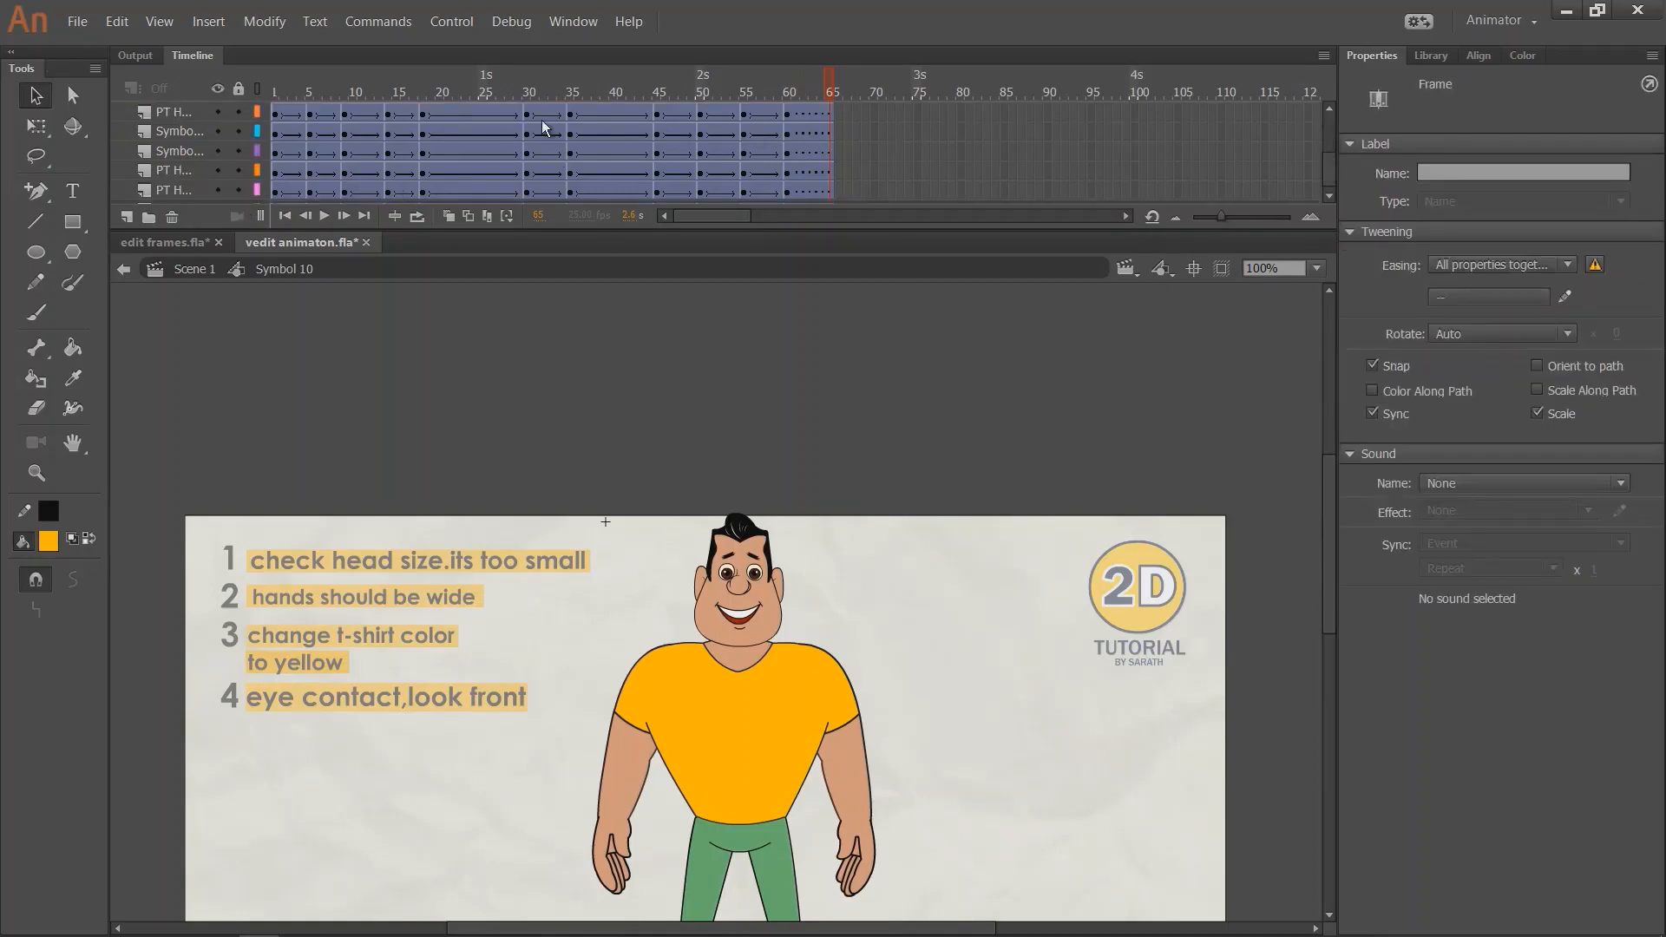
shift+click(182, 190)
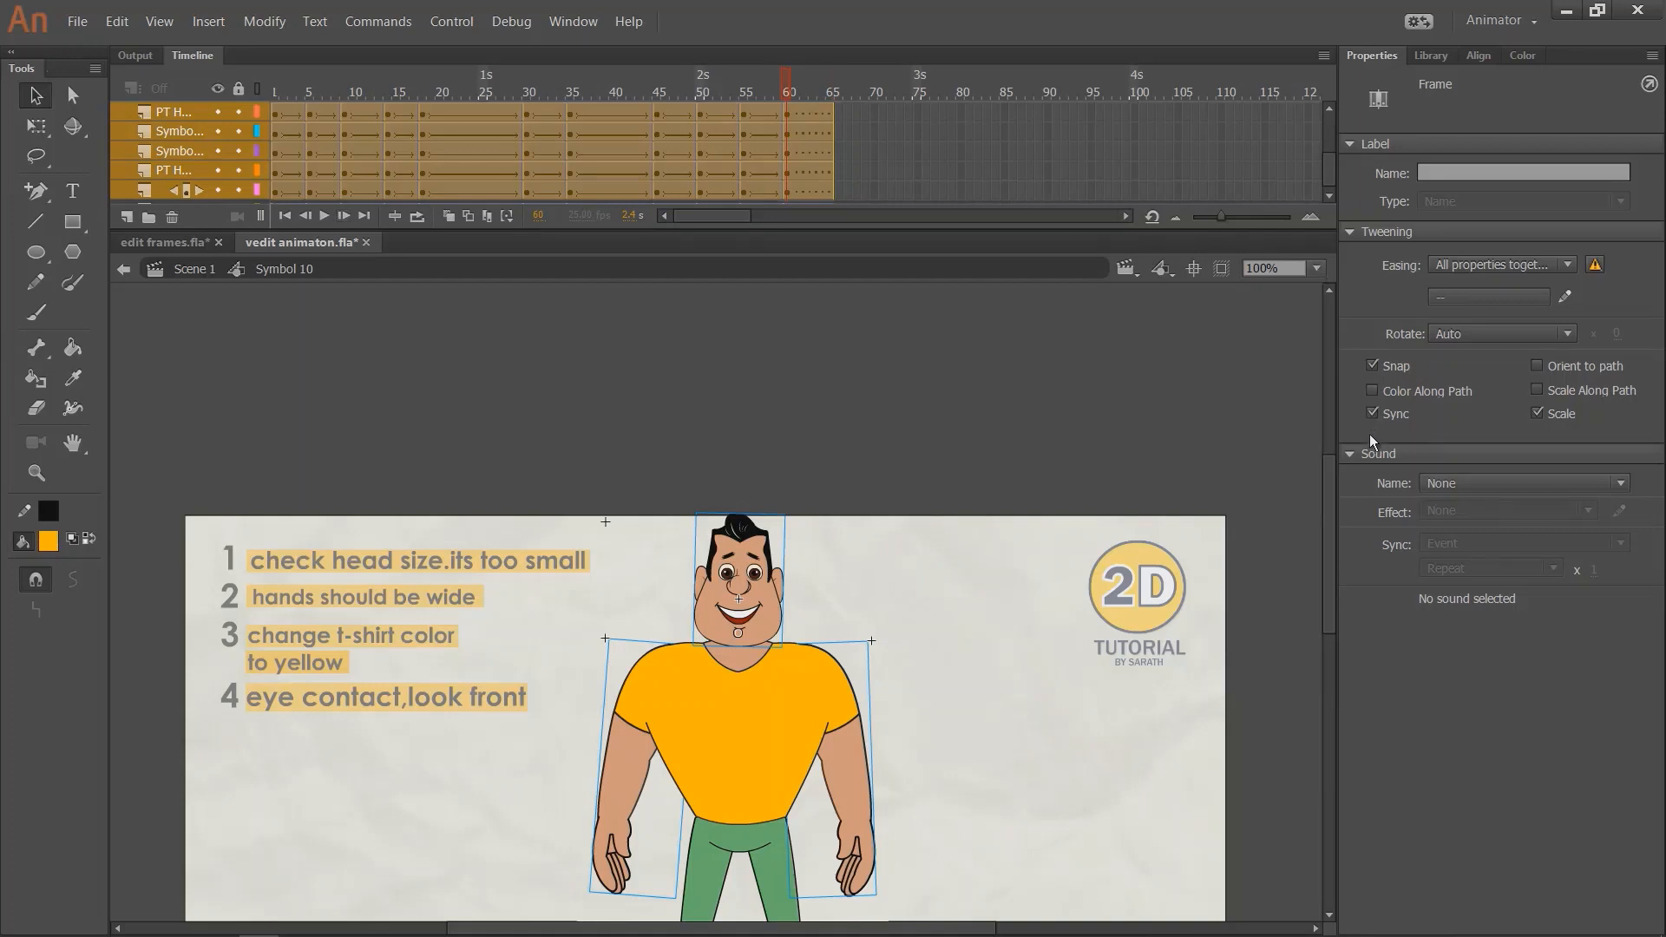
Go back to Scene 1 and play the corrected animation in the main timeline.
click(196, 269)
drag(613, 89, 96, 162)
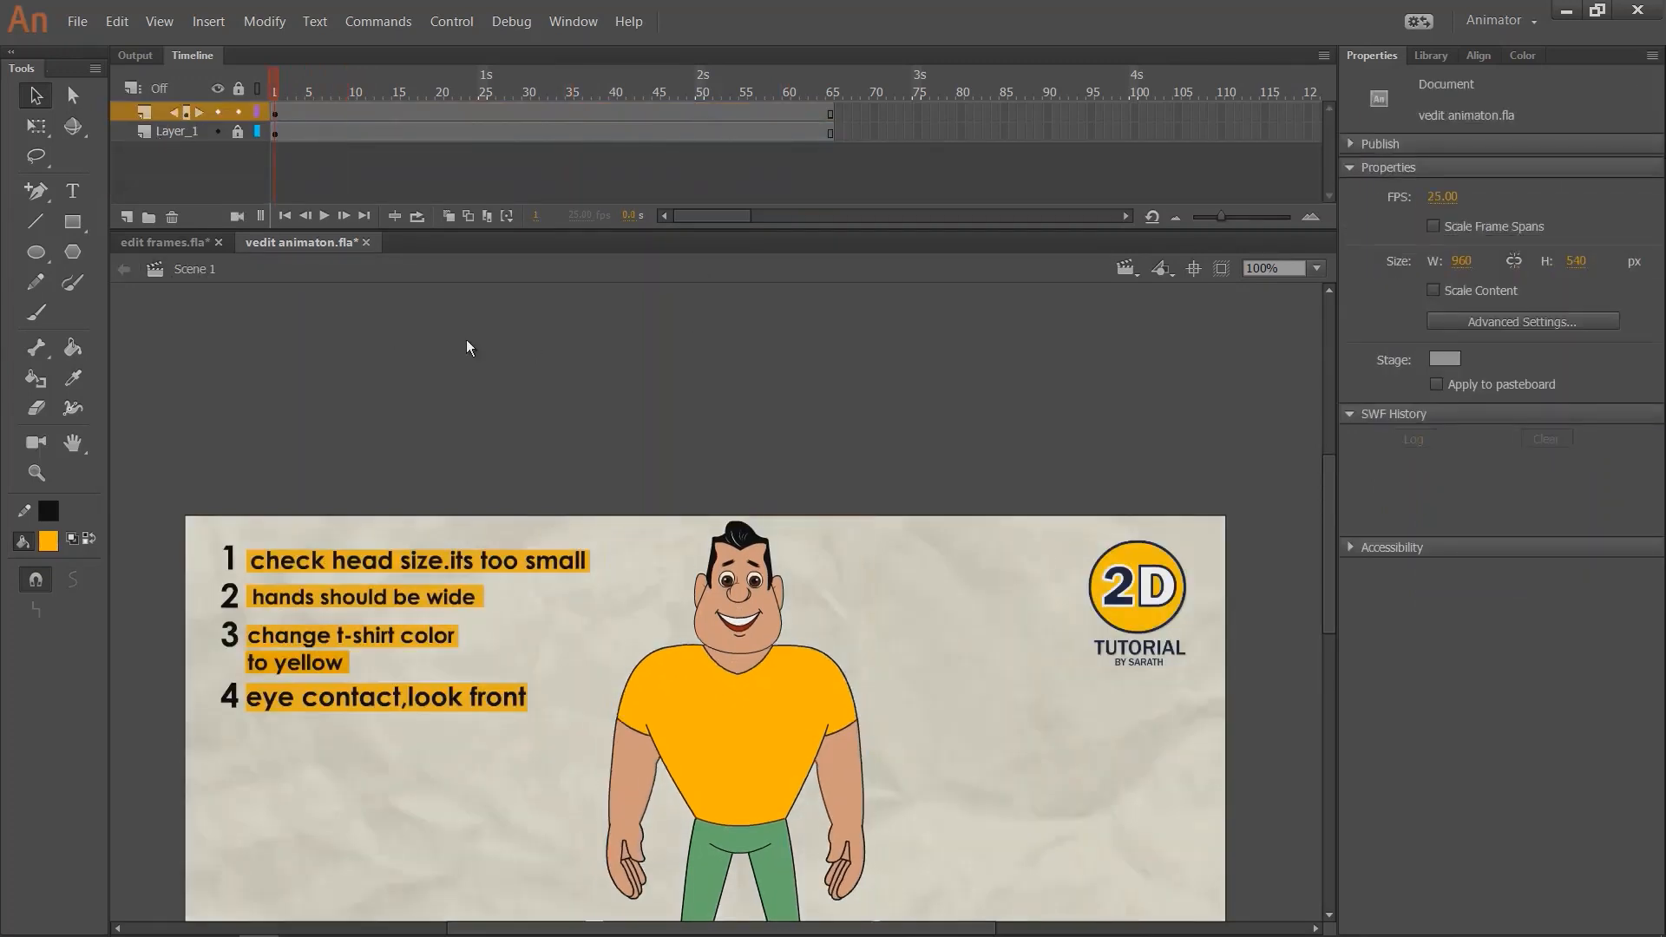
key(Return)
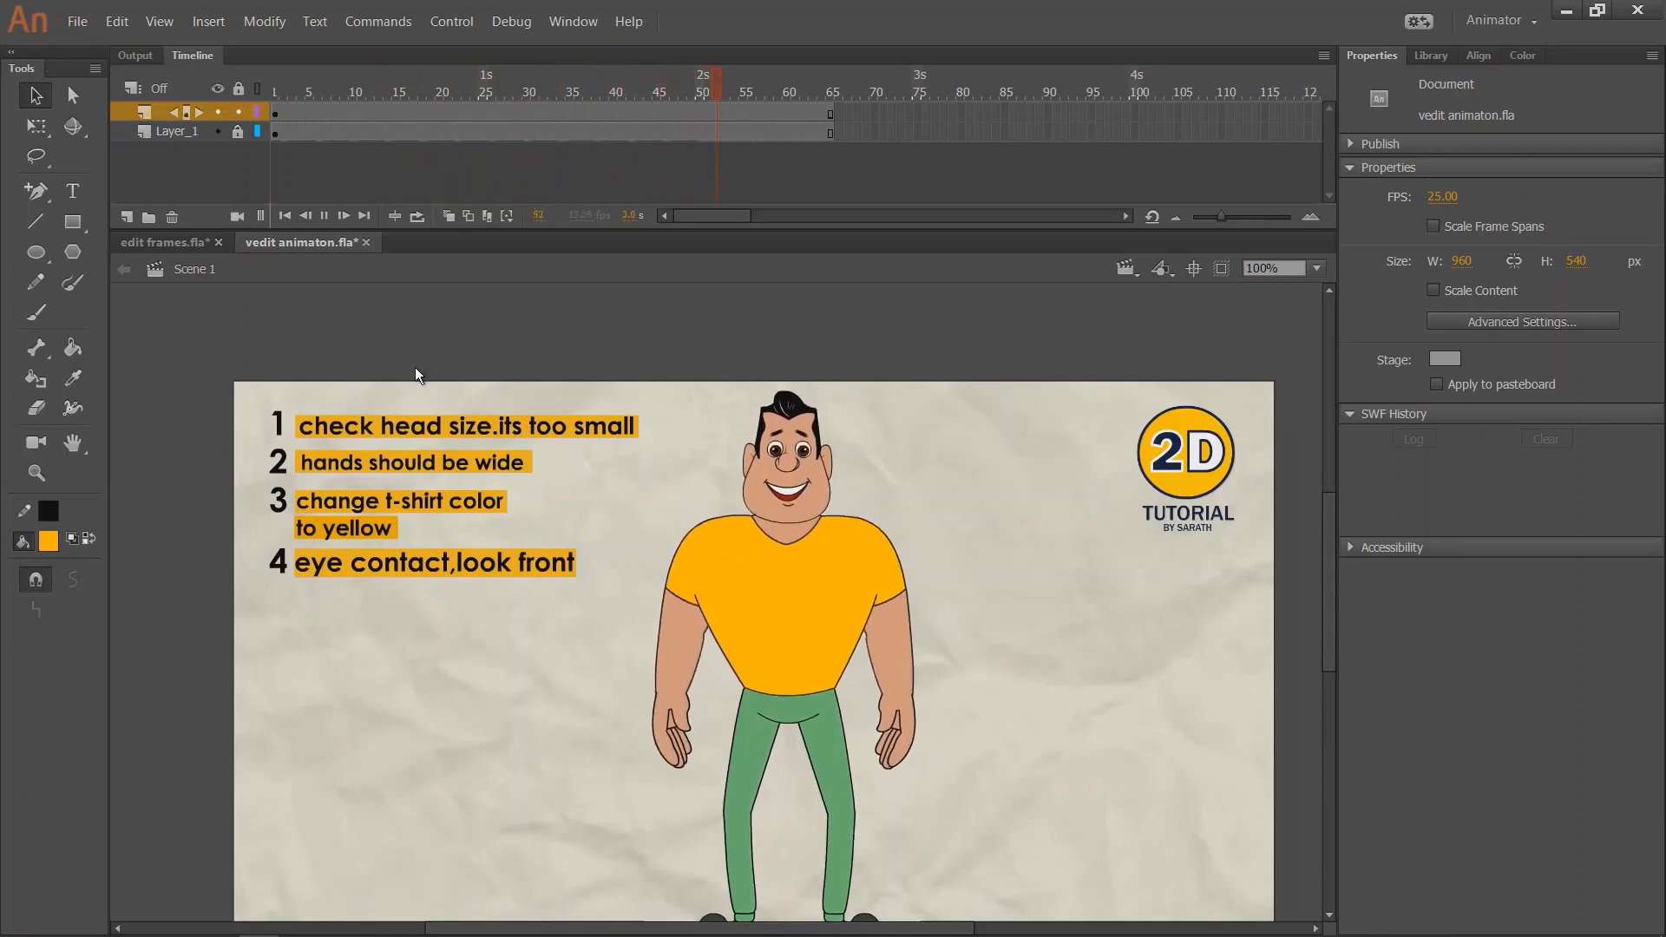
Test the movie to review all the corrections, and close the preview window.
key(ctrl+Return)
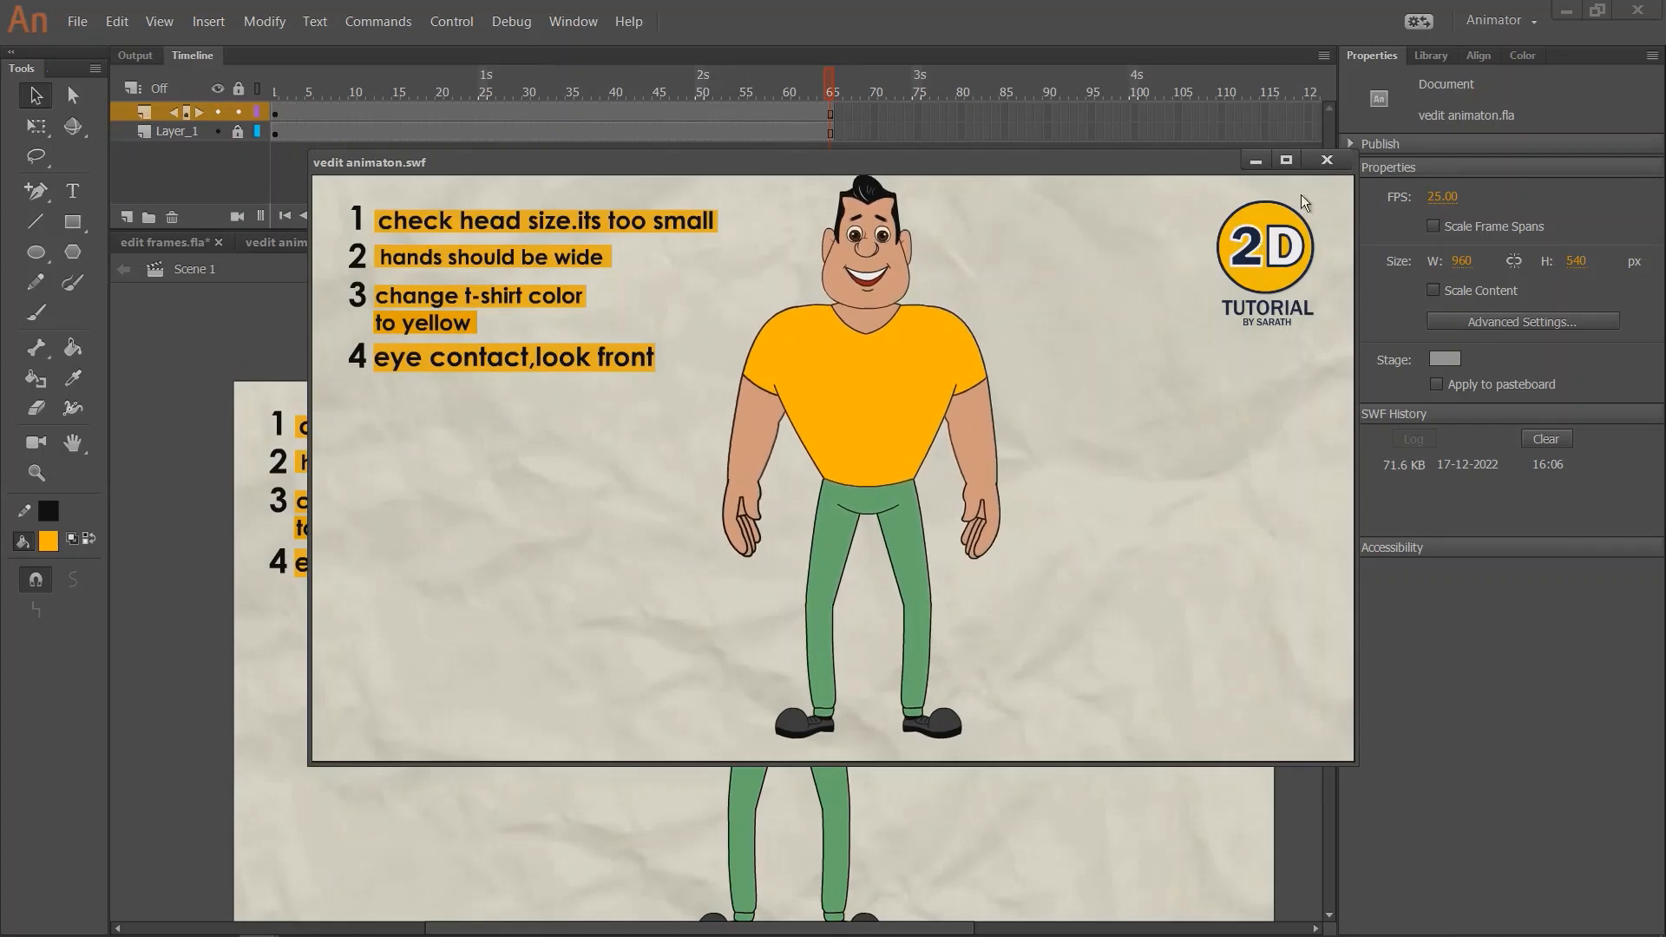
click(1326, 162)
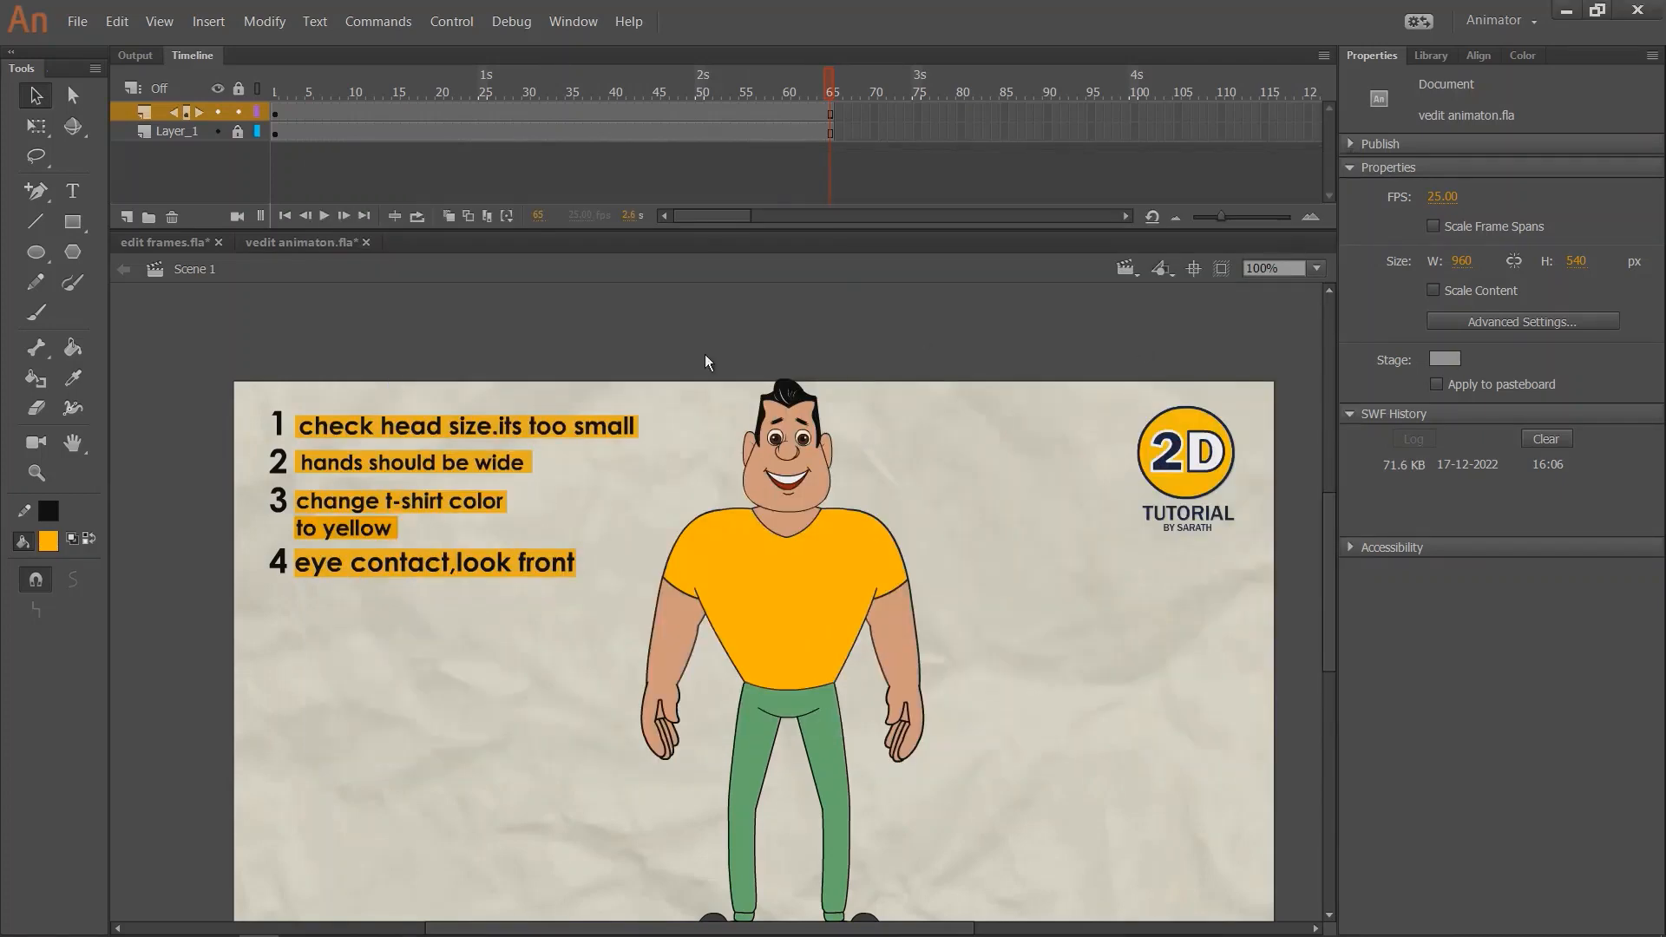
drag(763, 337, 743, 280)
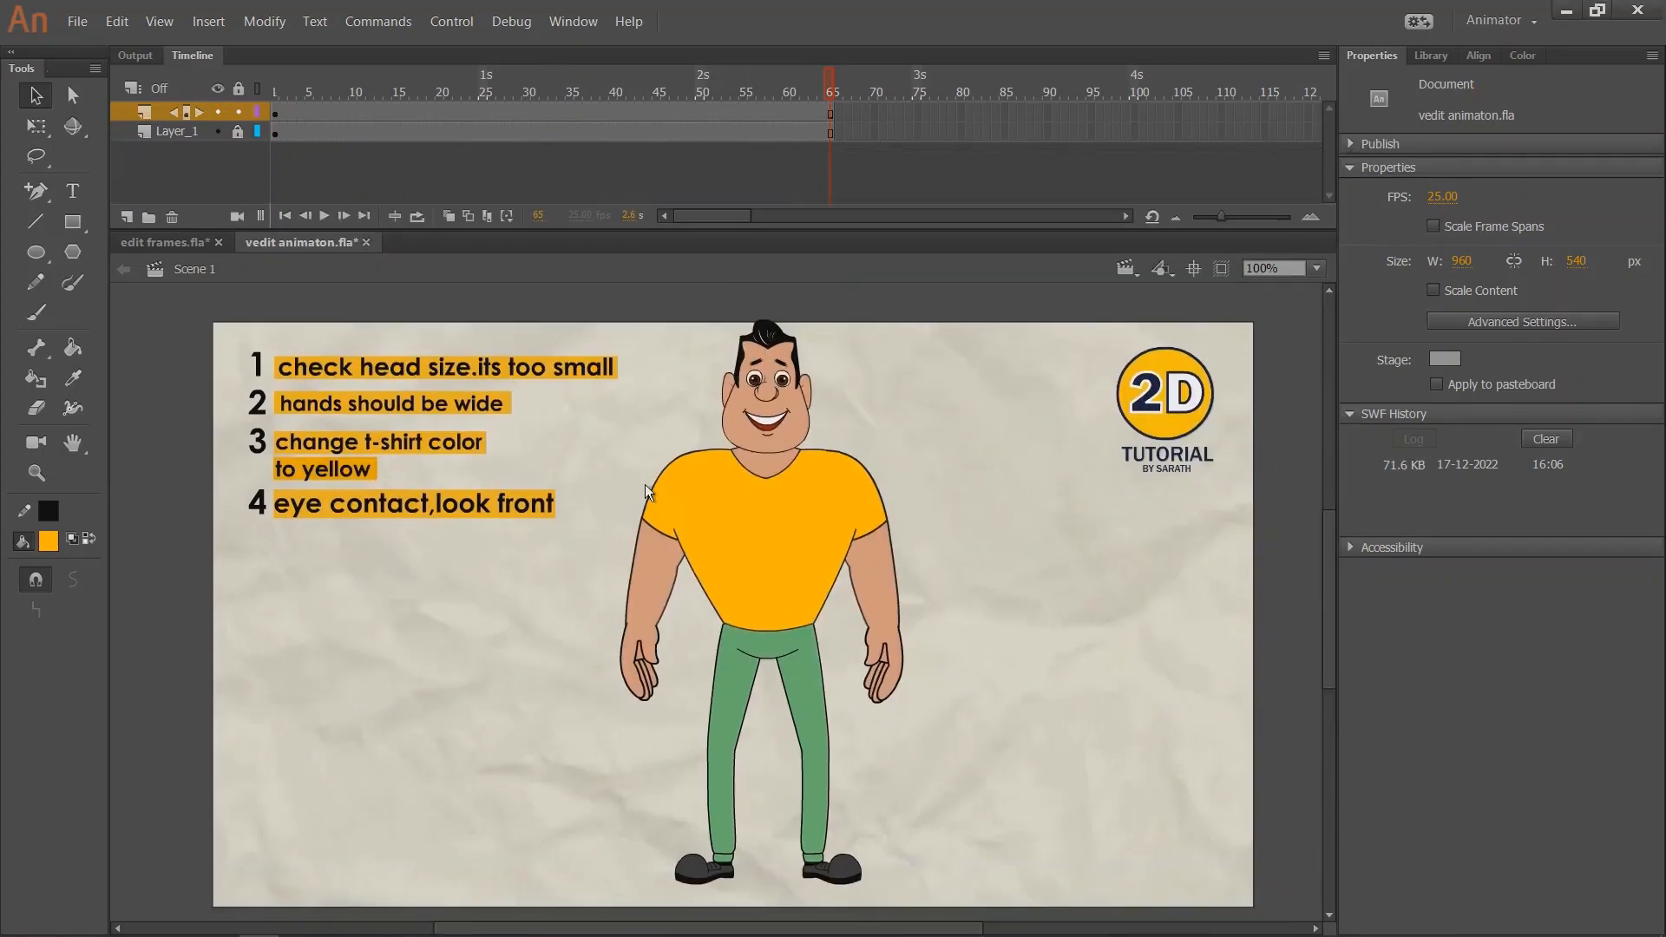